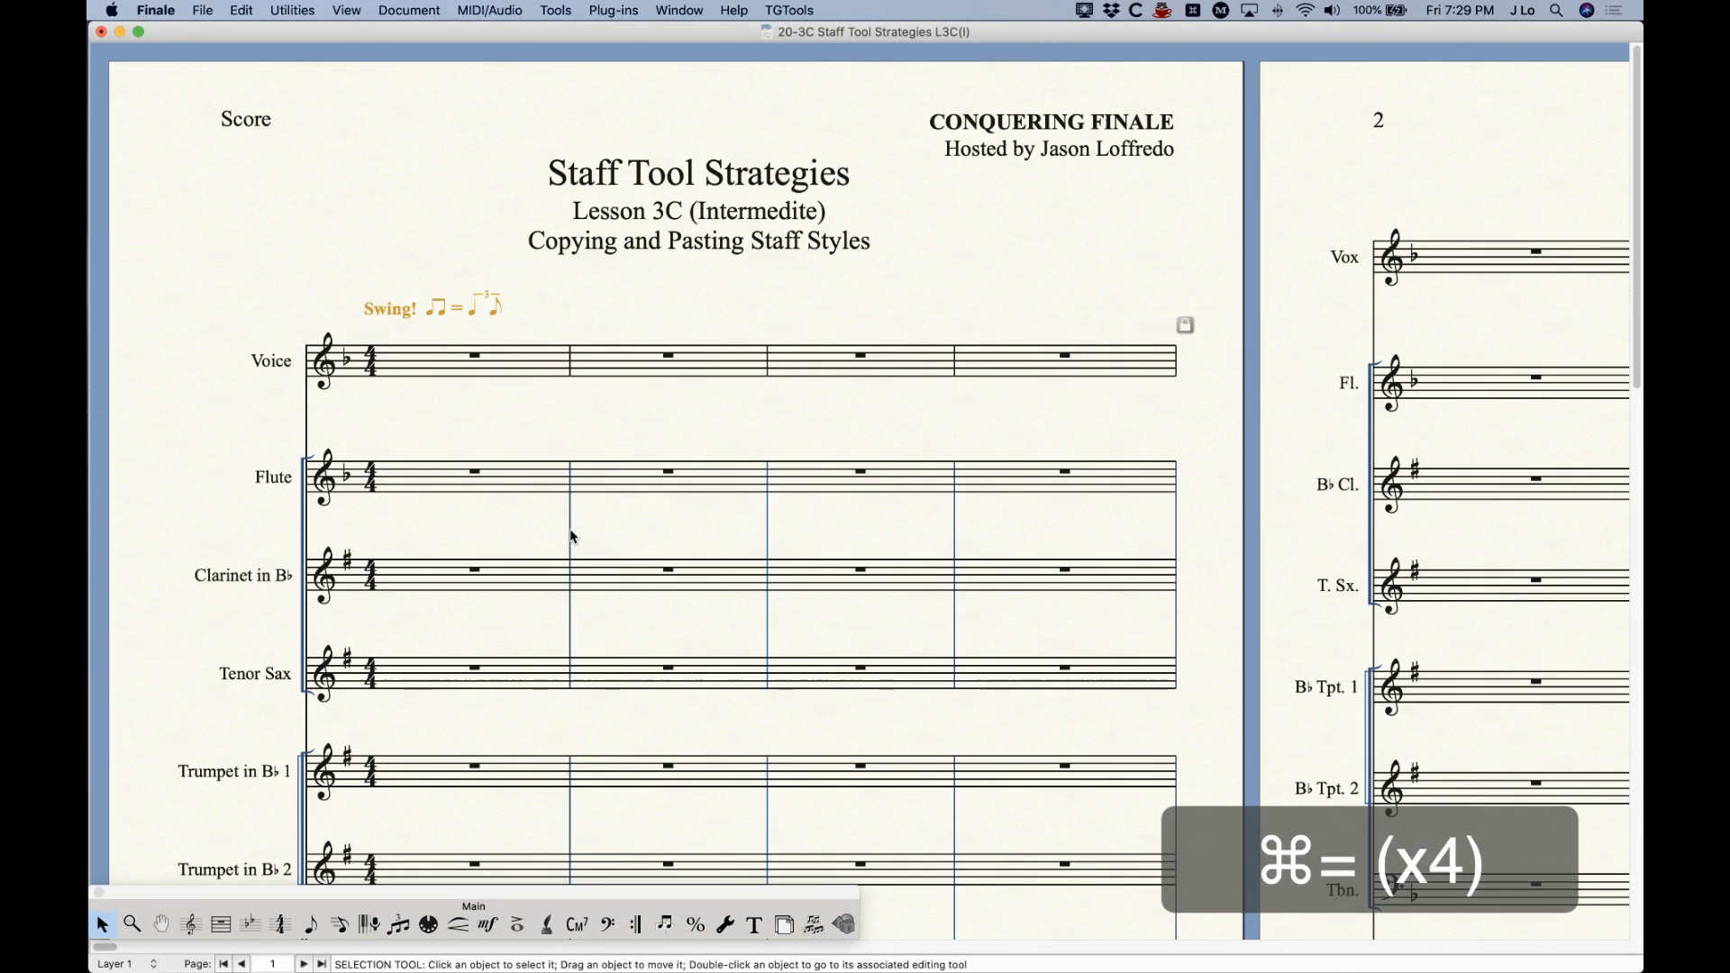
- Turn off the Copyable attribute of the Slash Notation staff style applied to the Percussion staff
scroll(570, 528, "down", 8)
scroll(571, 528, "down", 3)
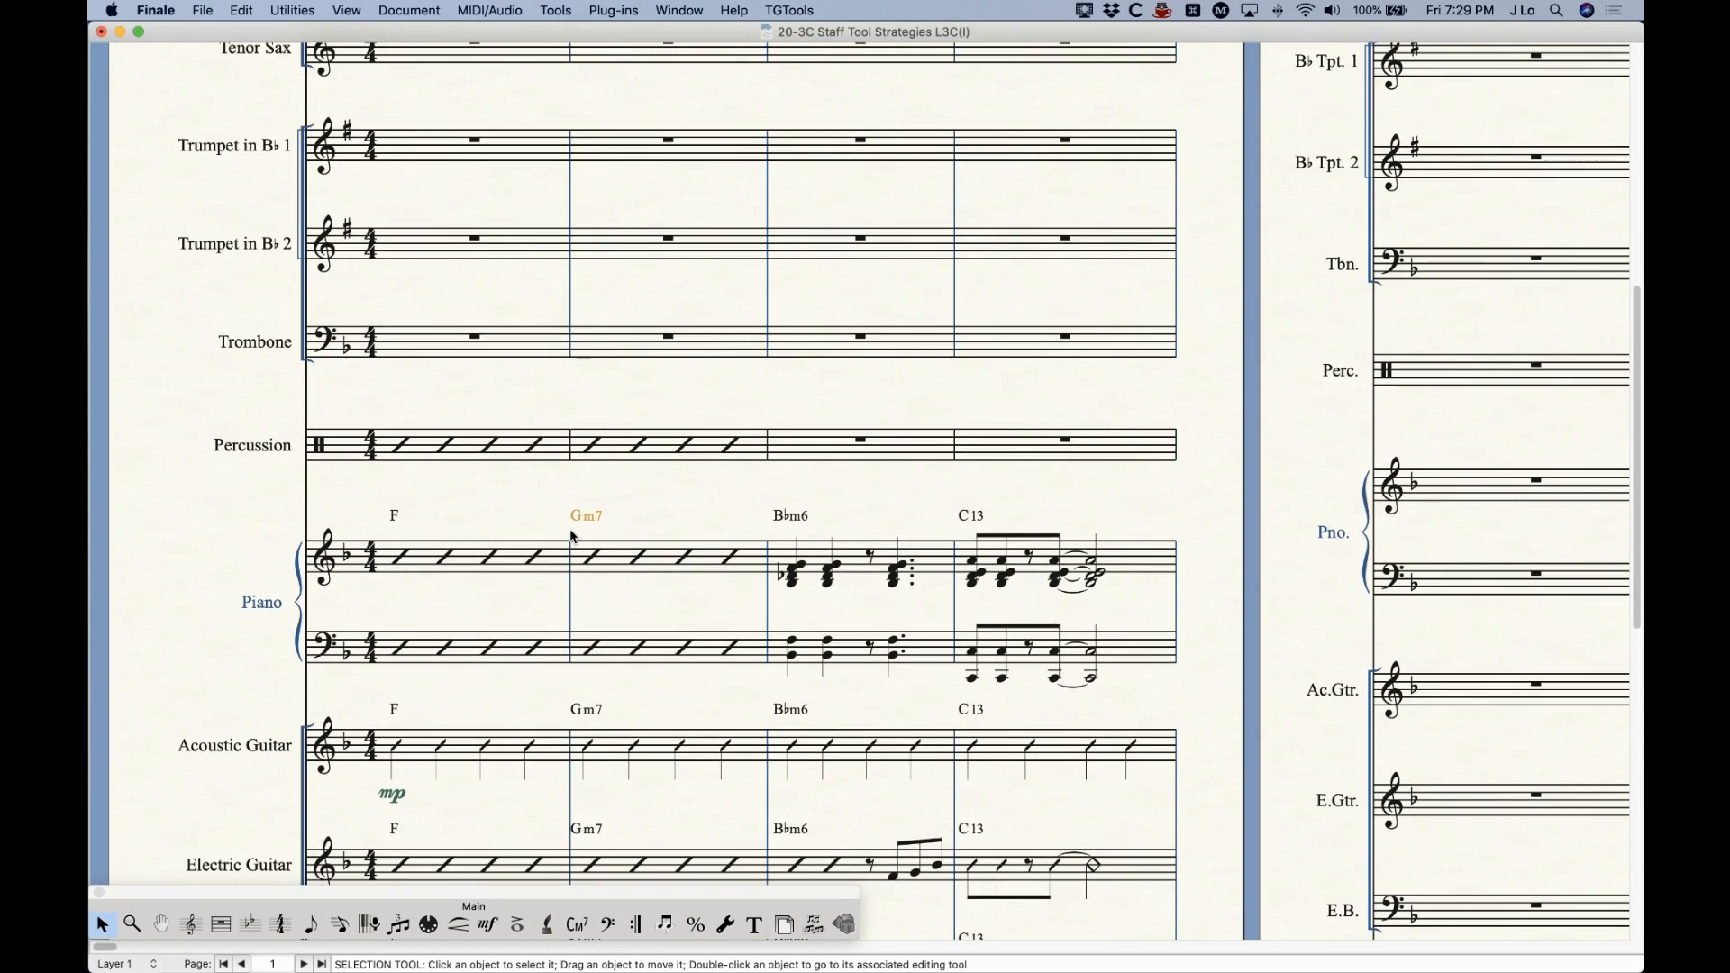
scroll(573, 536, "down", 3)
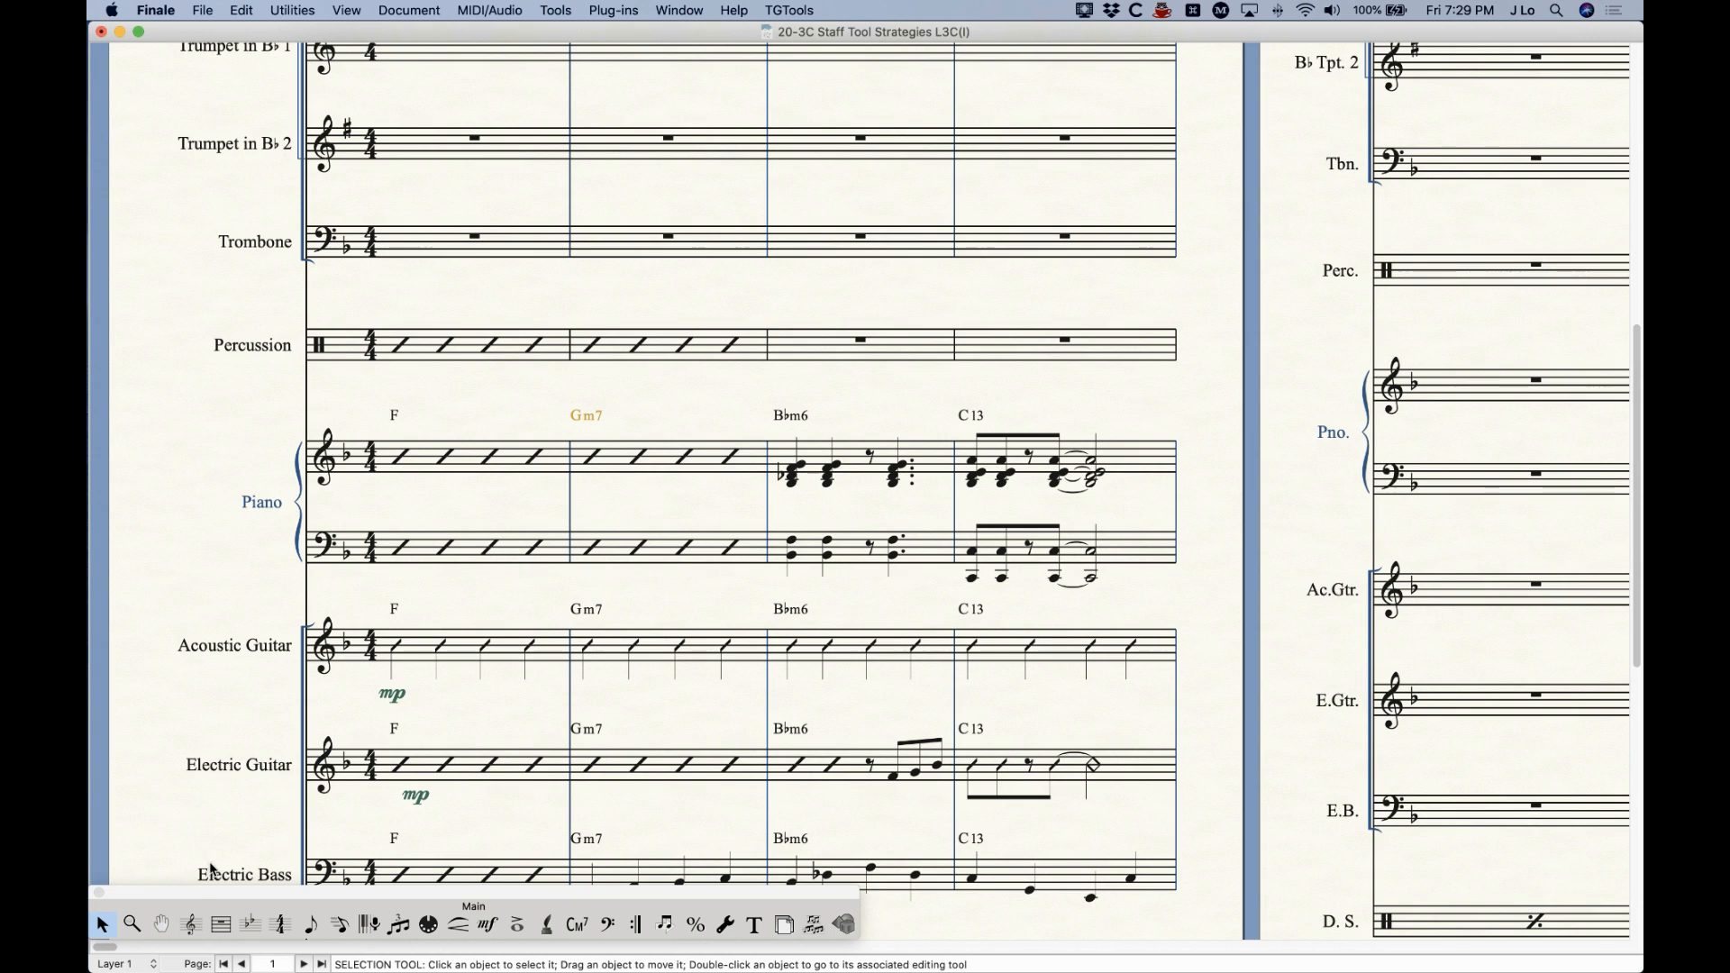
left_click(190, 924)
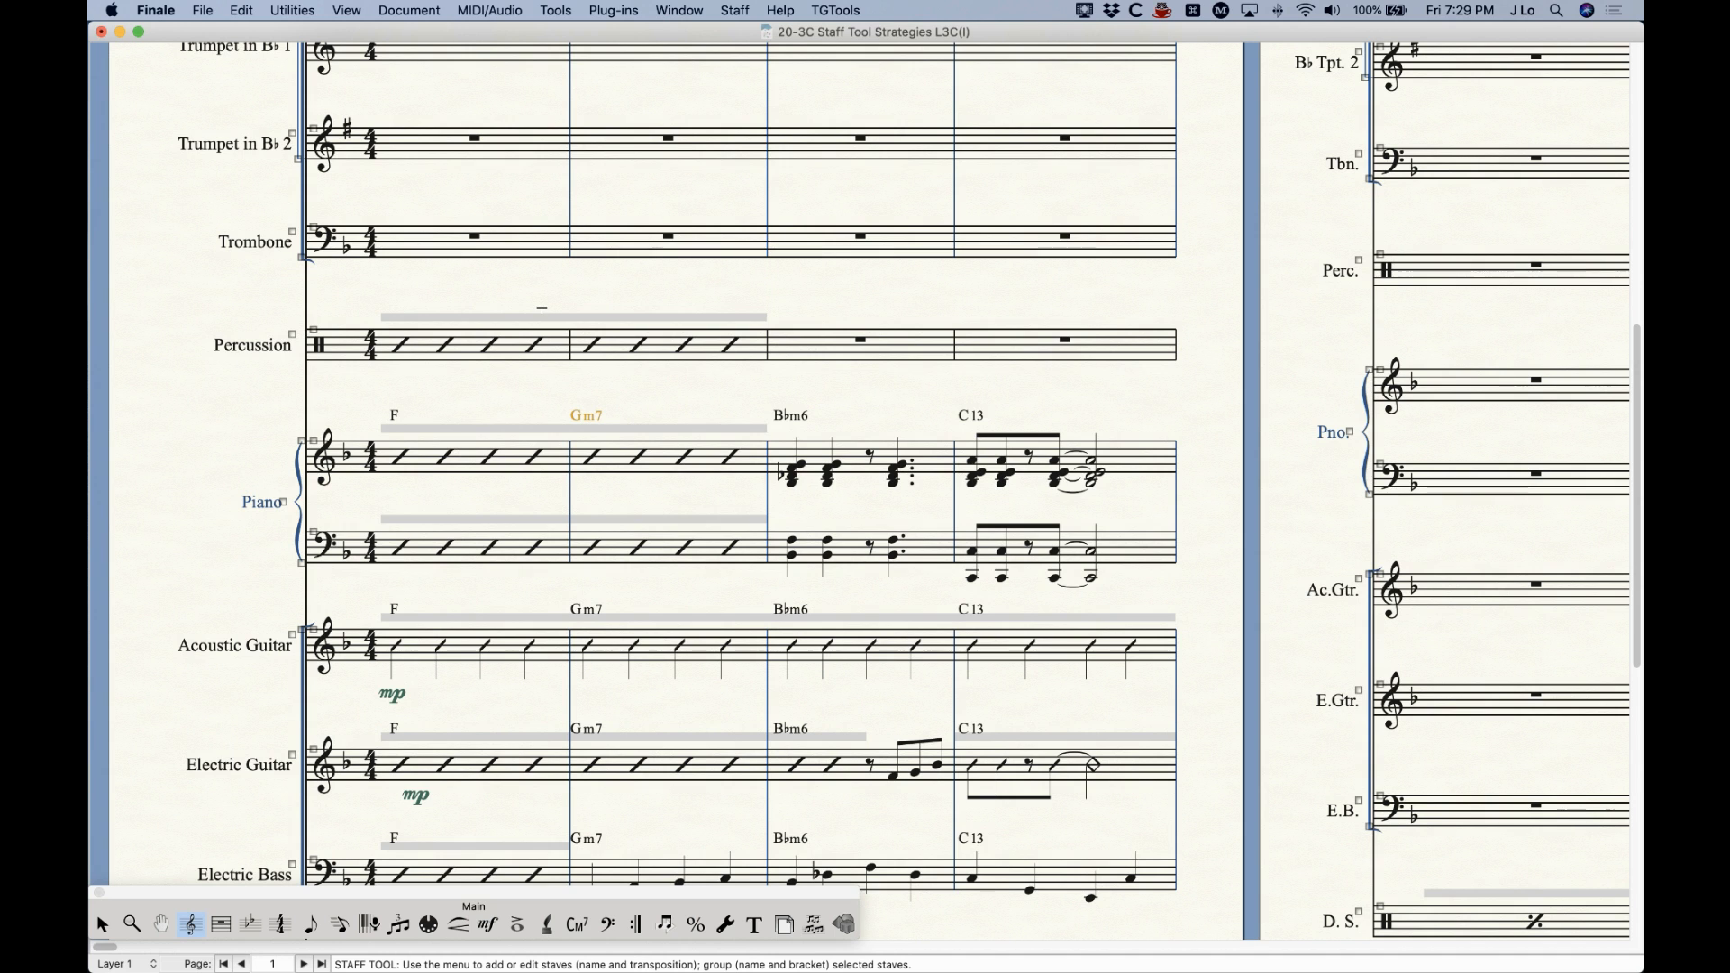
double_click(485, 315)
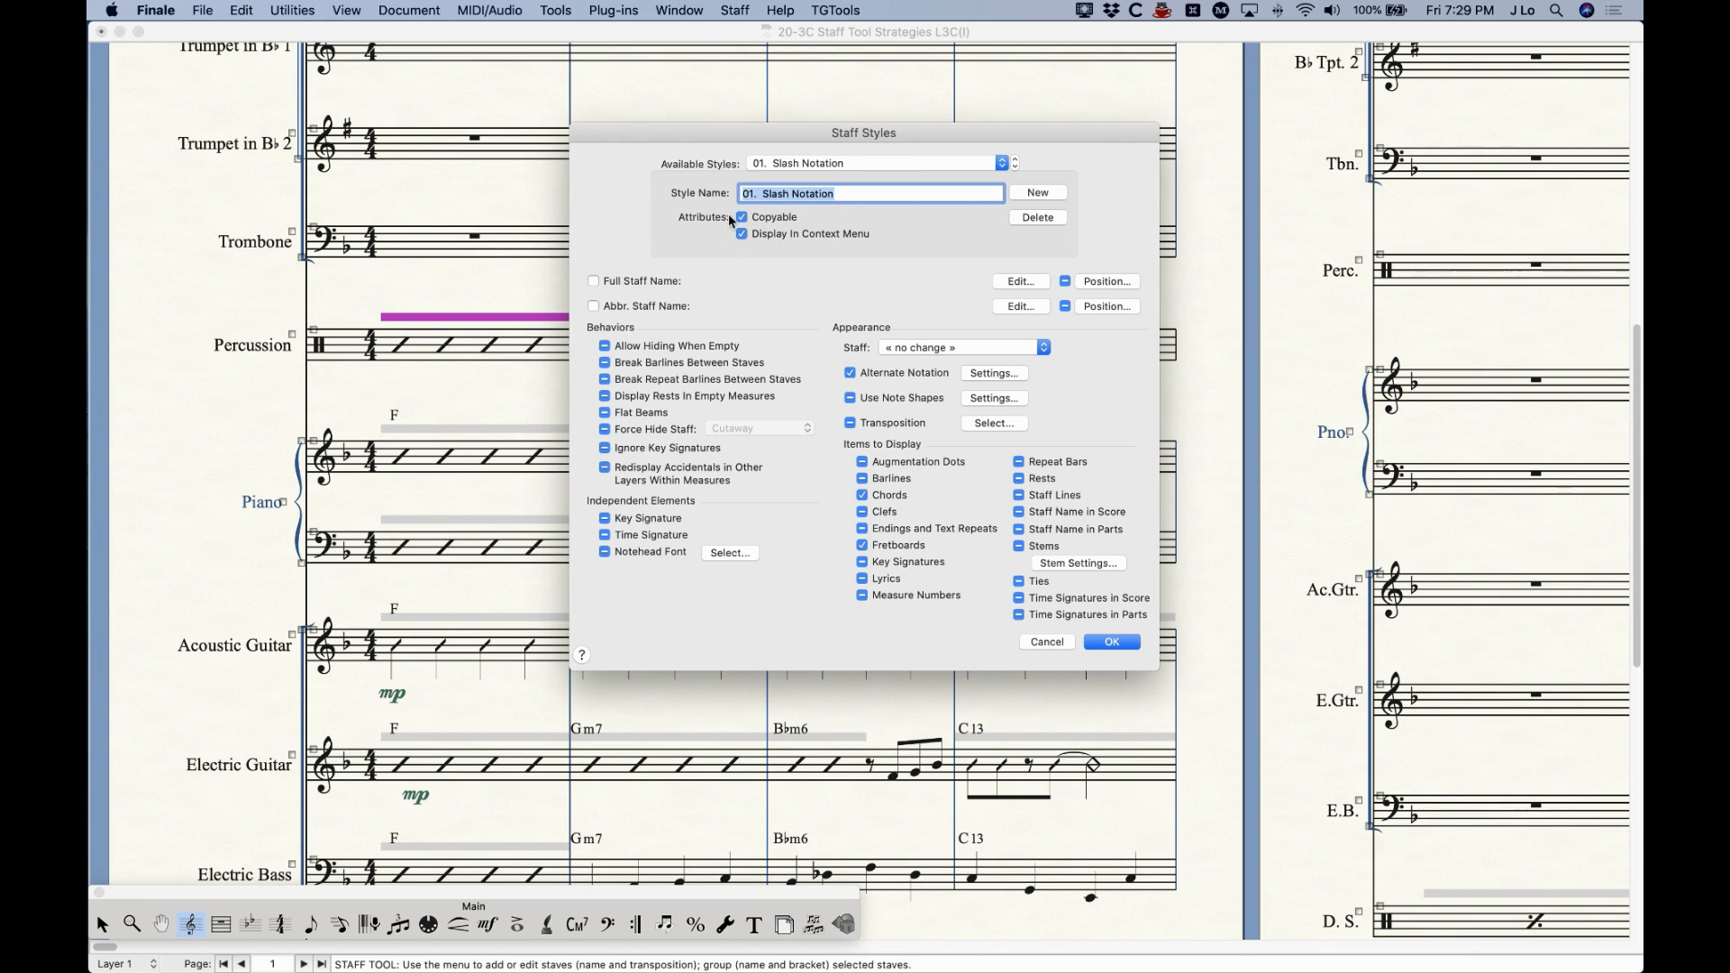
left_click(771, 218)
left_click(1112, 642)
- Try to copy Percussion measures 1–2 with their slash notation into measures 3–4
left_click(104, 926)
left_click(495, 340)
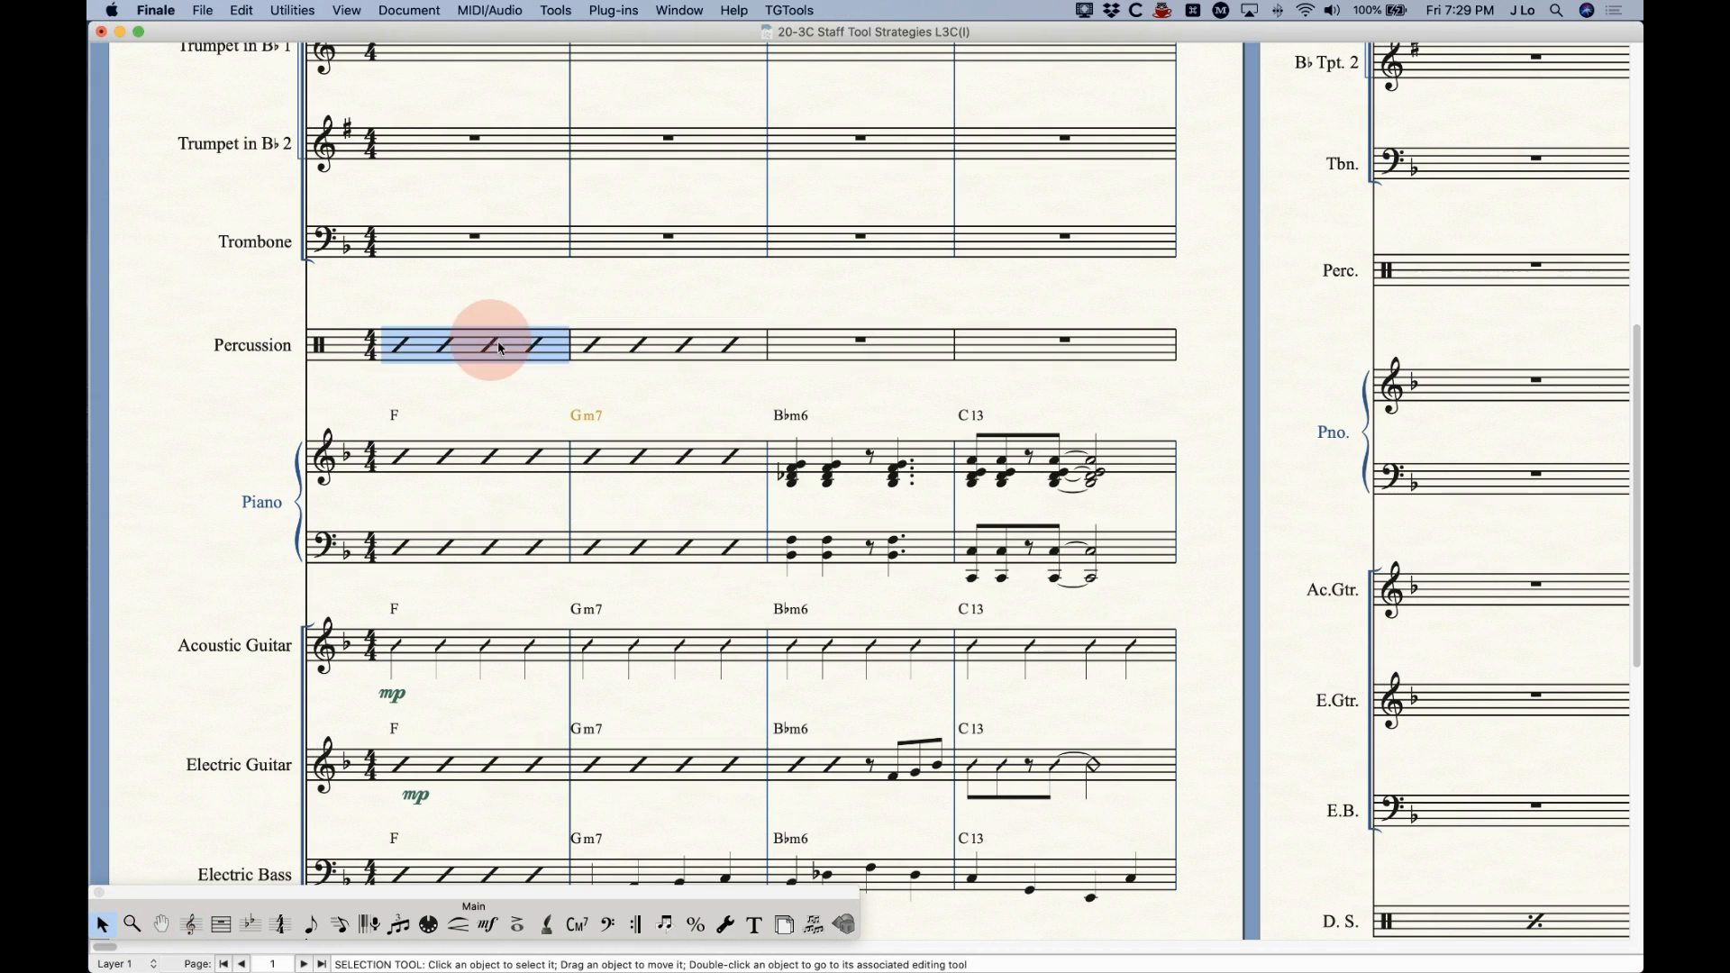
left_click(678, 353, "shift")
left_click(830, 344, "alt+shift")
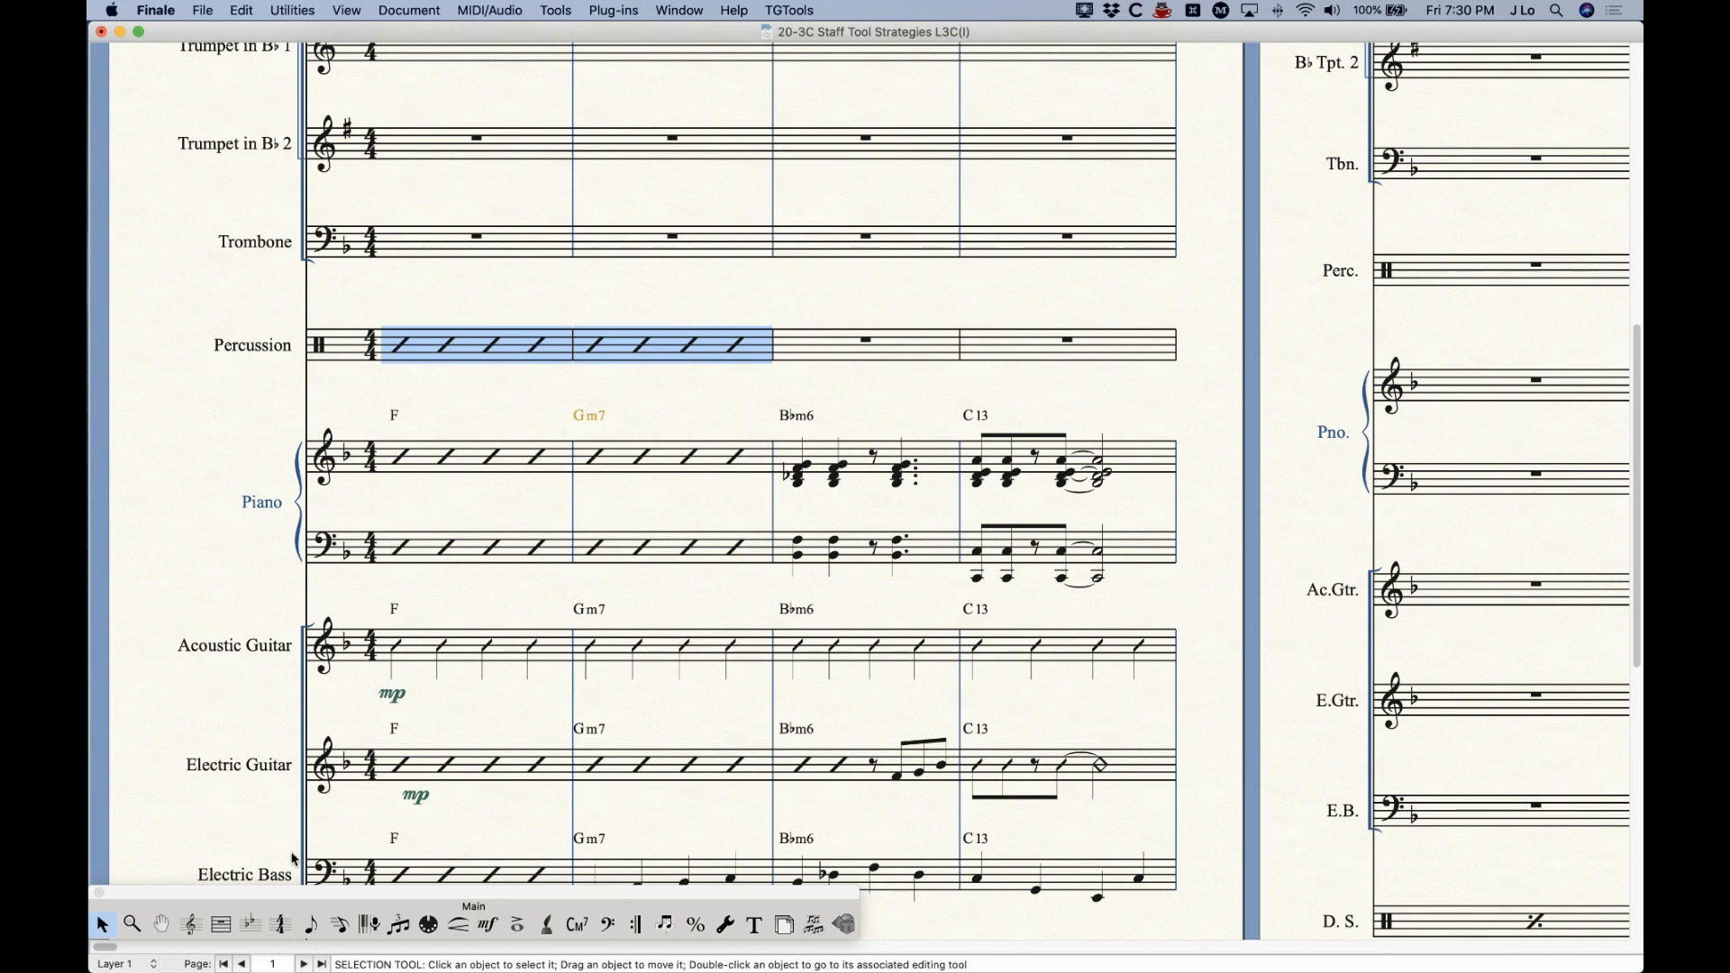
- Make the Percussion staff's Slash Notation staff style copyable again
left_click(190, 926)
left_click(518, 292)
double_click(521, 310)
left_click(743, 217)
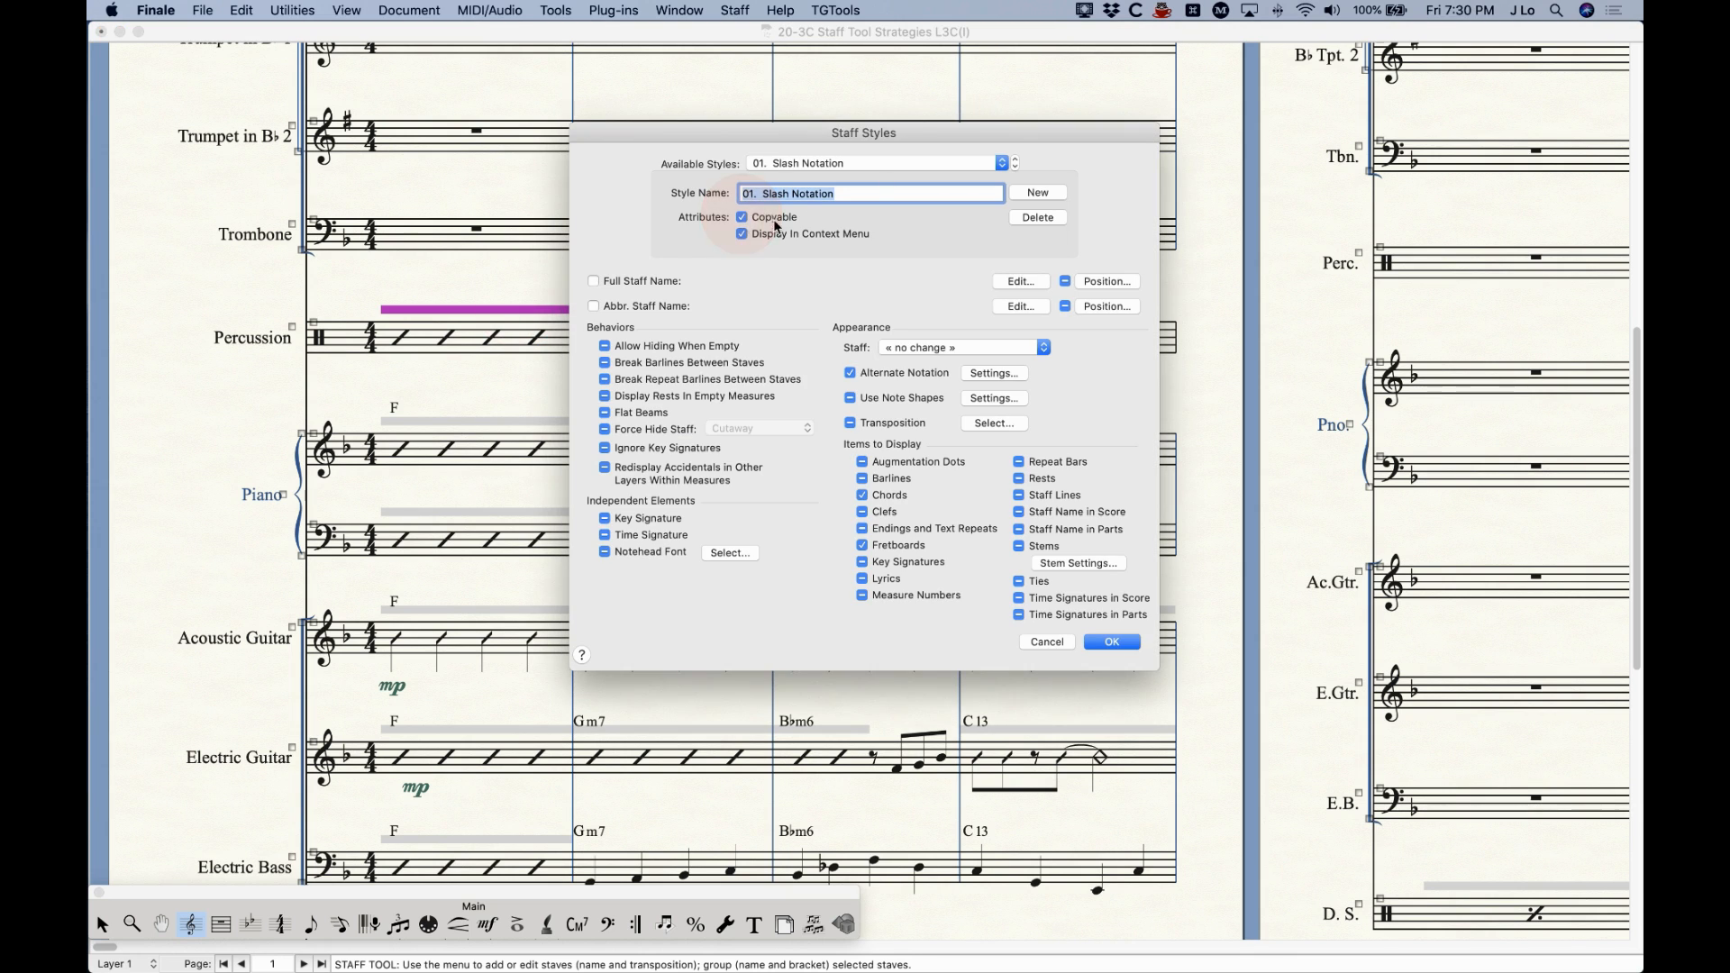
left_click(1111, 642)
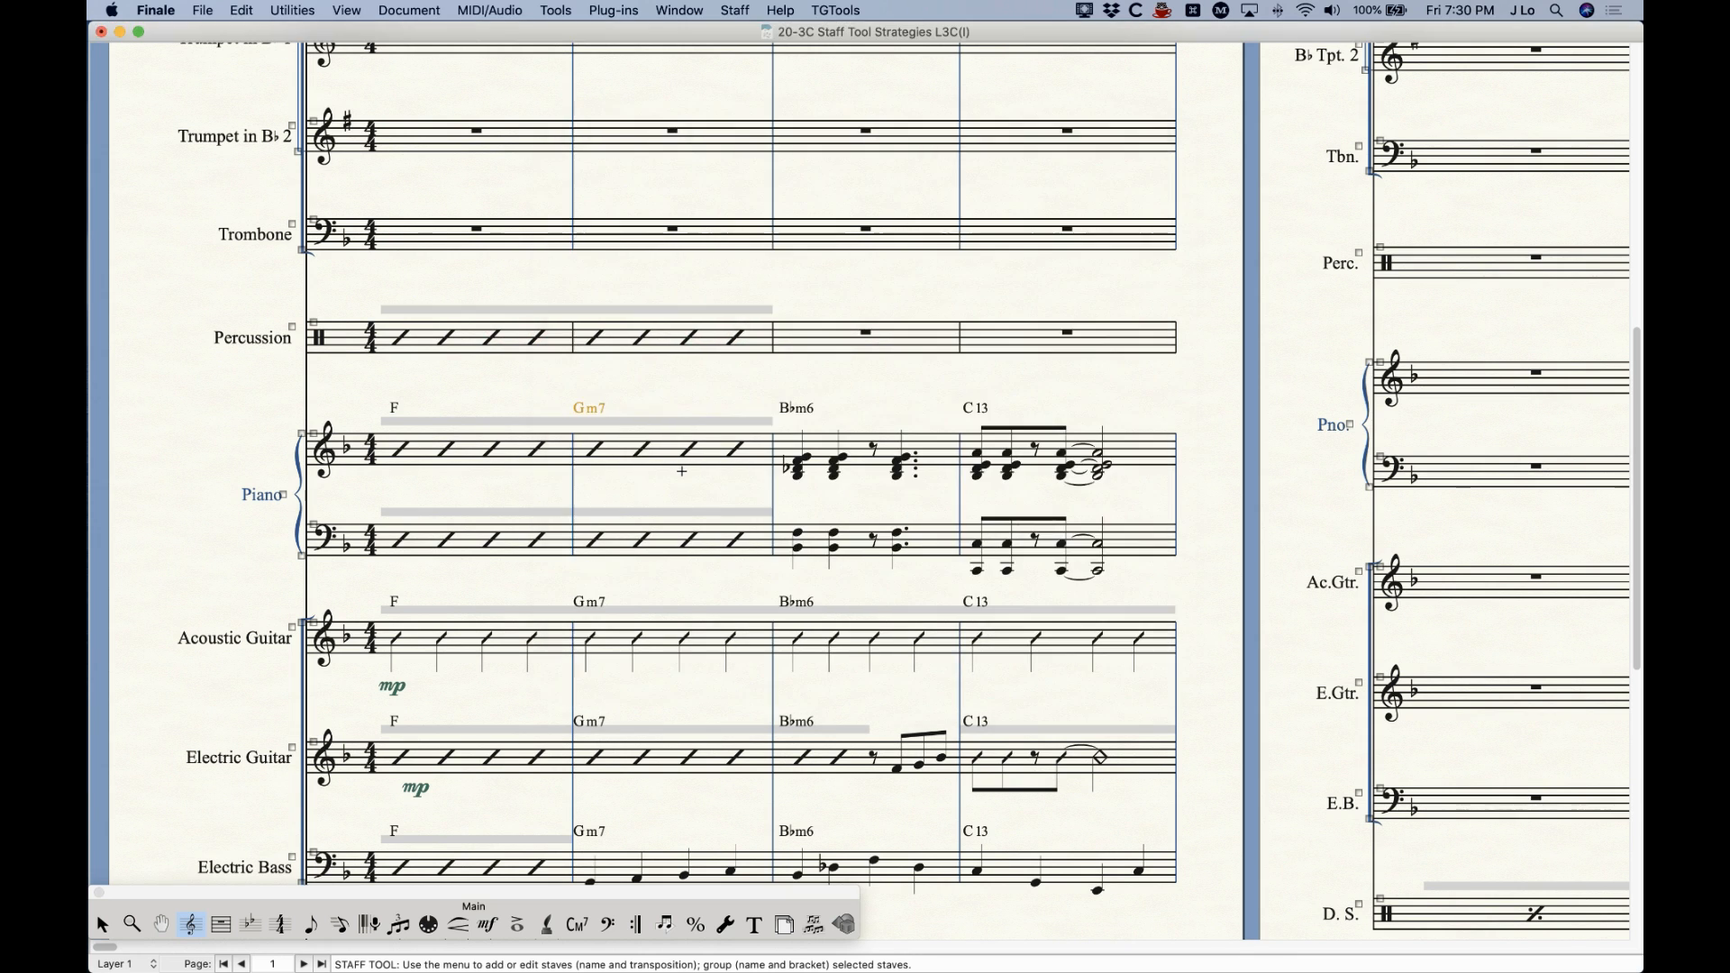
- Copy Percussion measures 1–2 with their slash notation into measures 3–4 and check the staff style markers above the staff
key("Escape")
left_click(516, 324)
left_click(676, 340, "shift")
left_click(871, 348, "alt+shift")
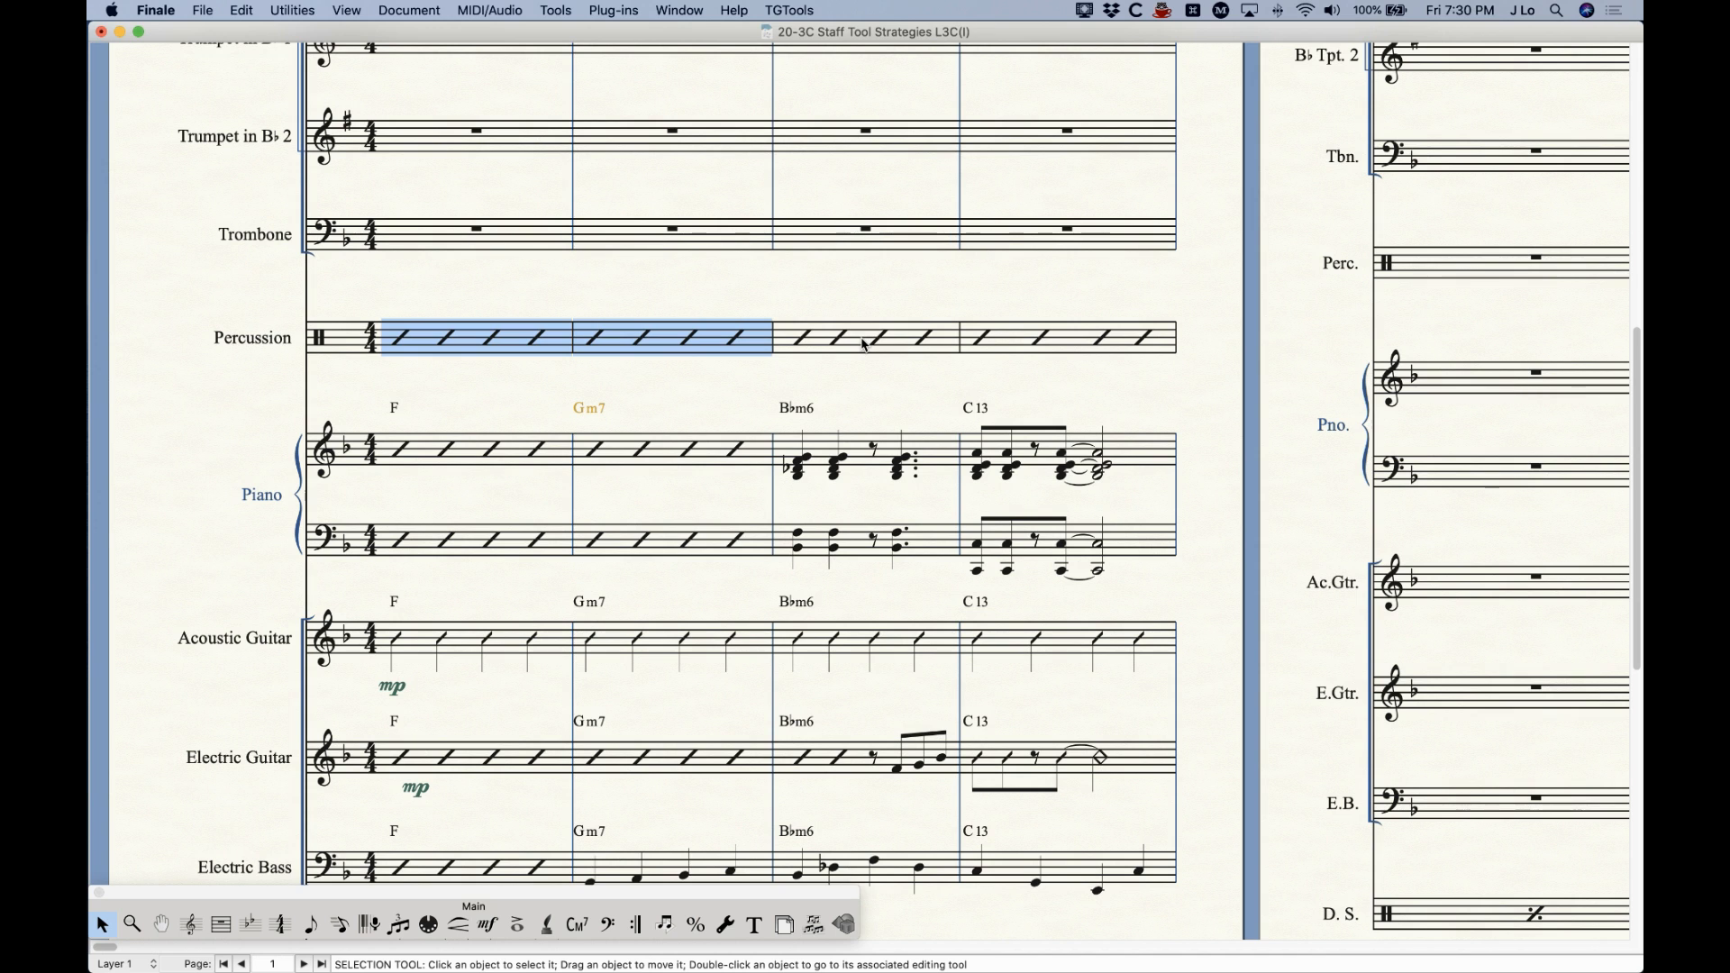
left_click(189, 924)
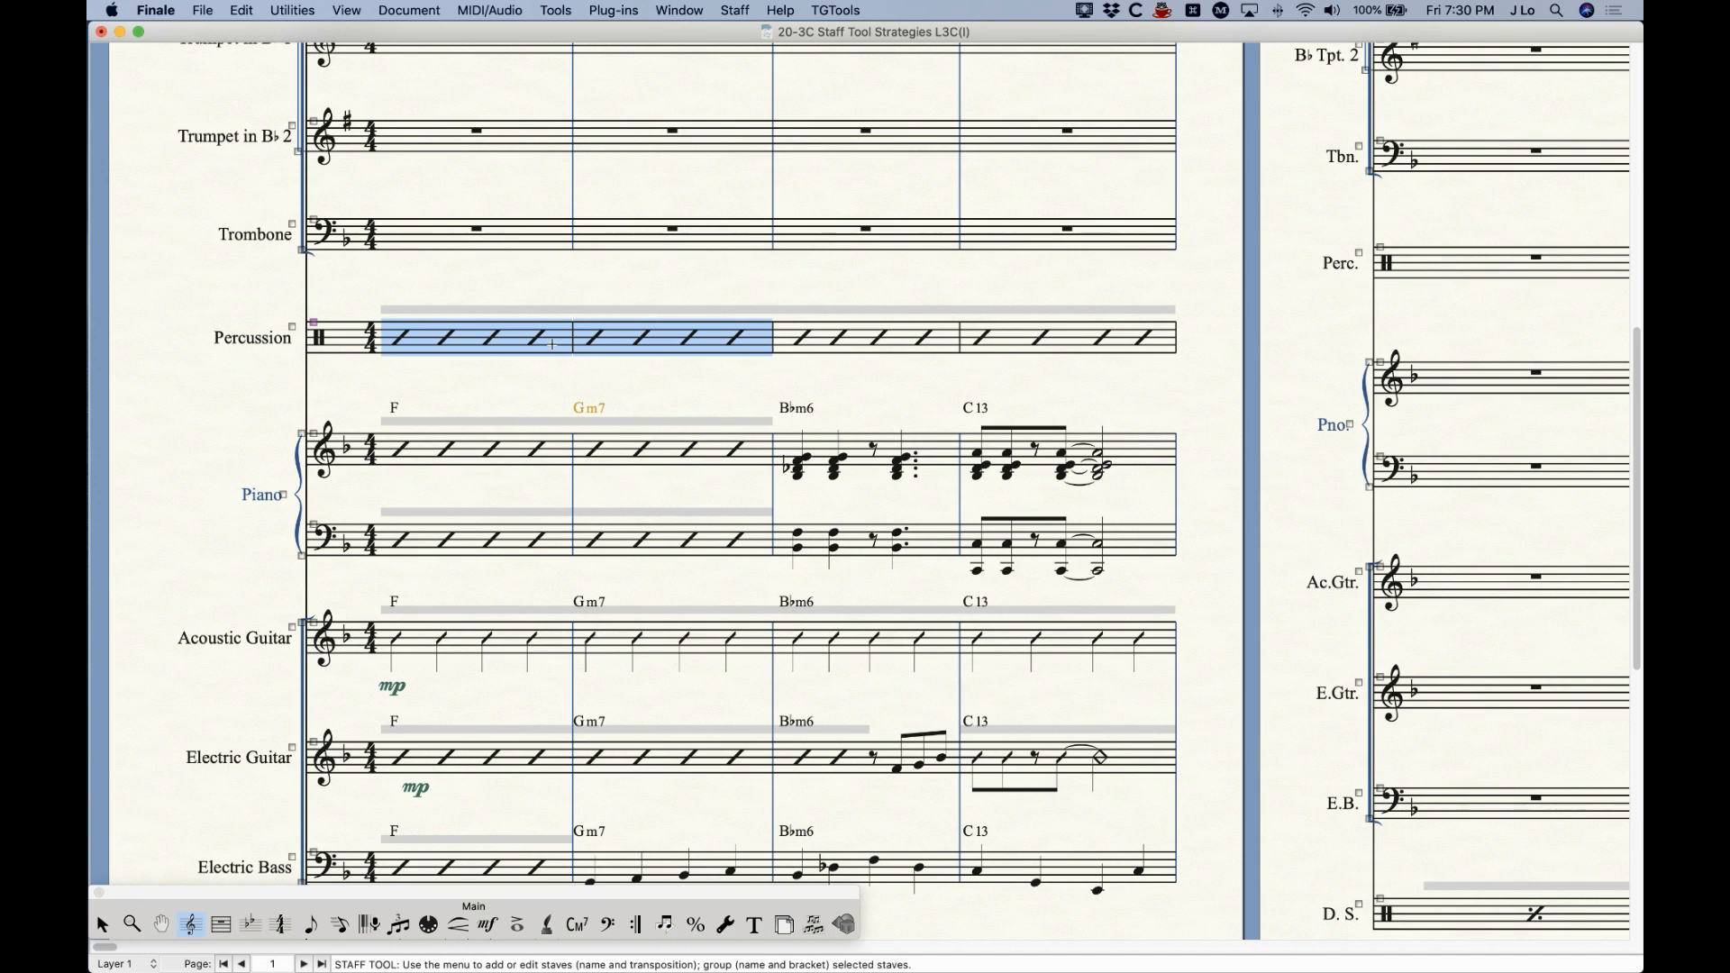
left_click(543, 262)
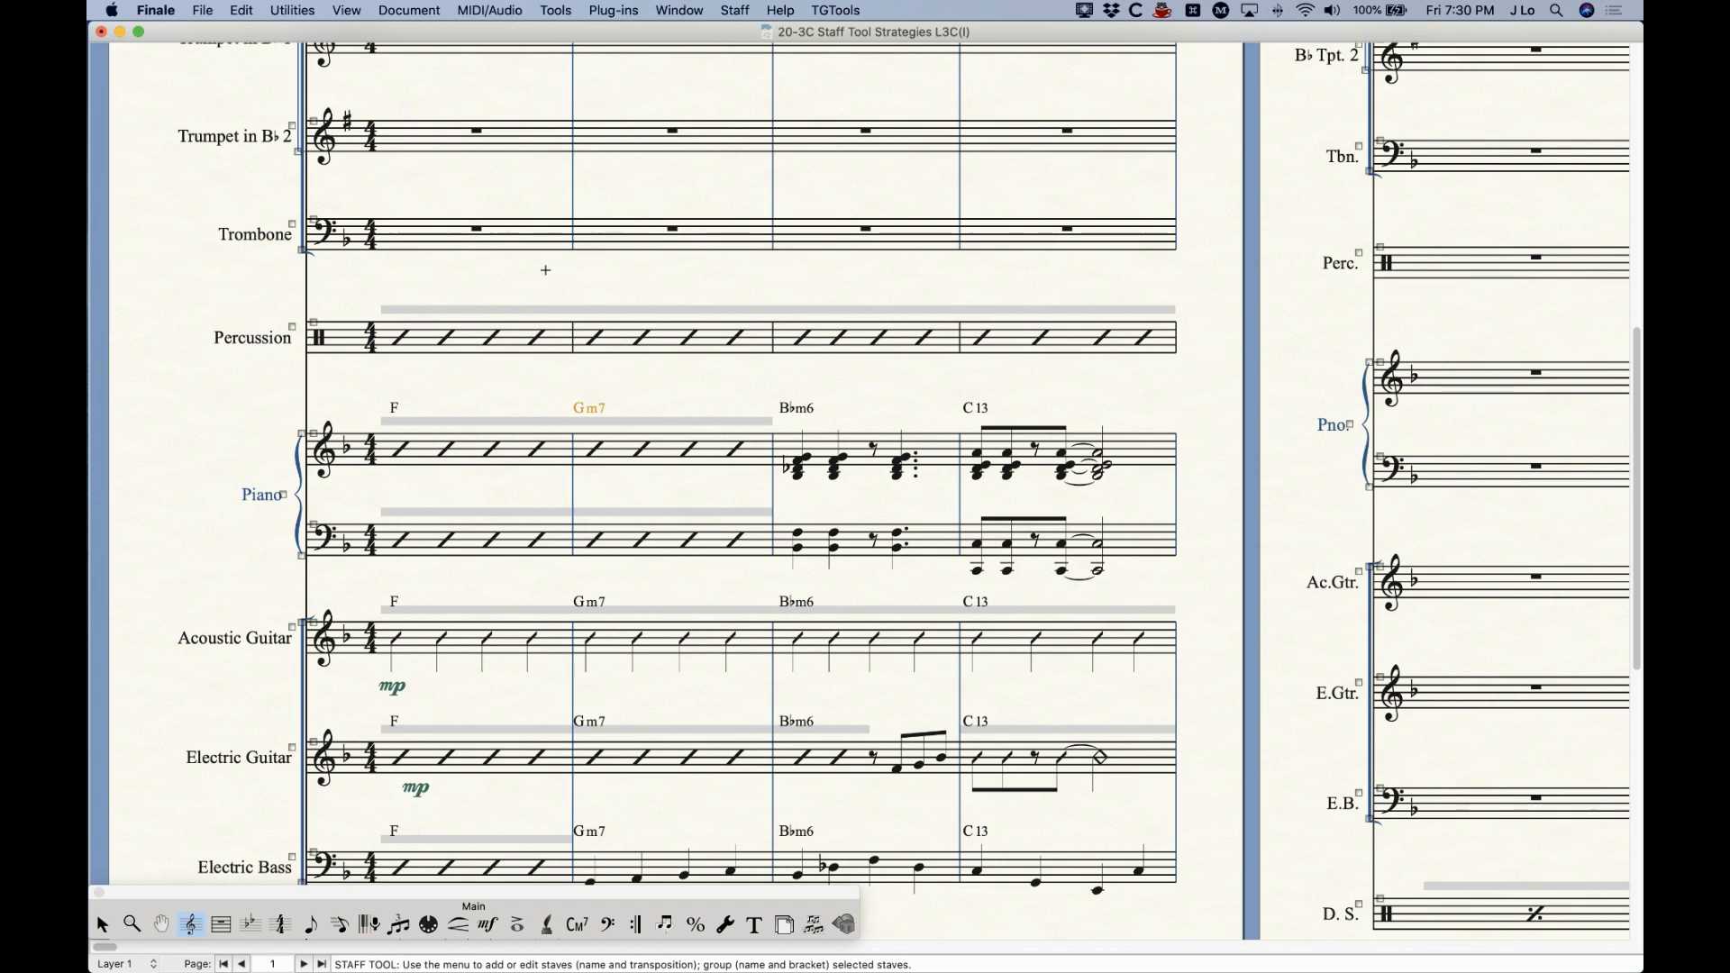
- Examine with the Speedy Entry tool the notes hidden under the slashes in measures 1 and 2 of the Piano bass staff
left_click(102, 925)
left_click(492, 550)
left_click(687, 552, "shift")
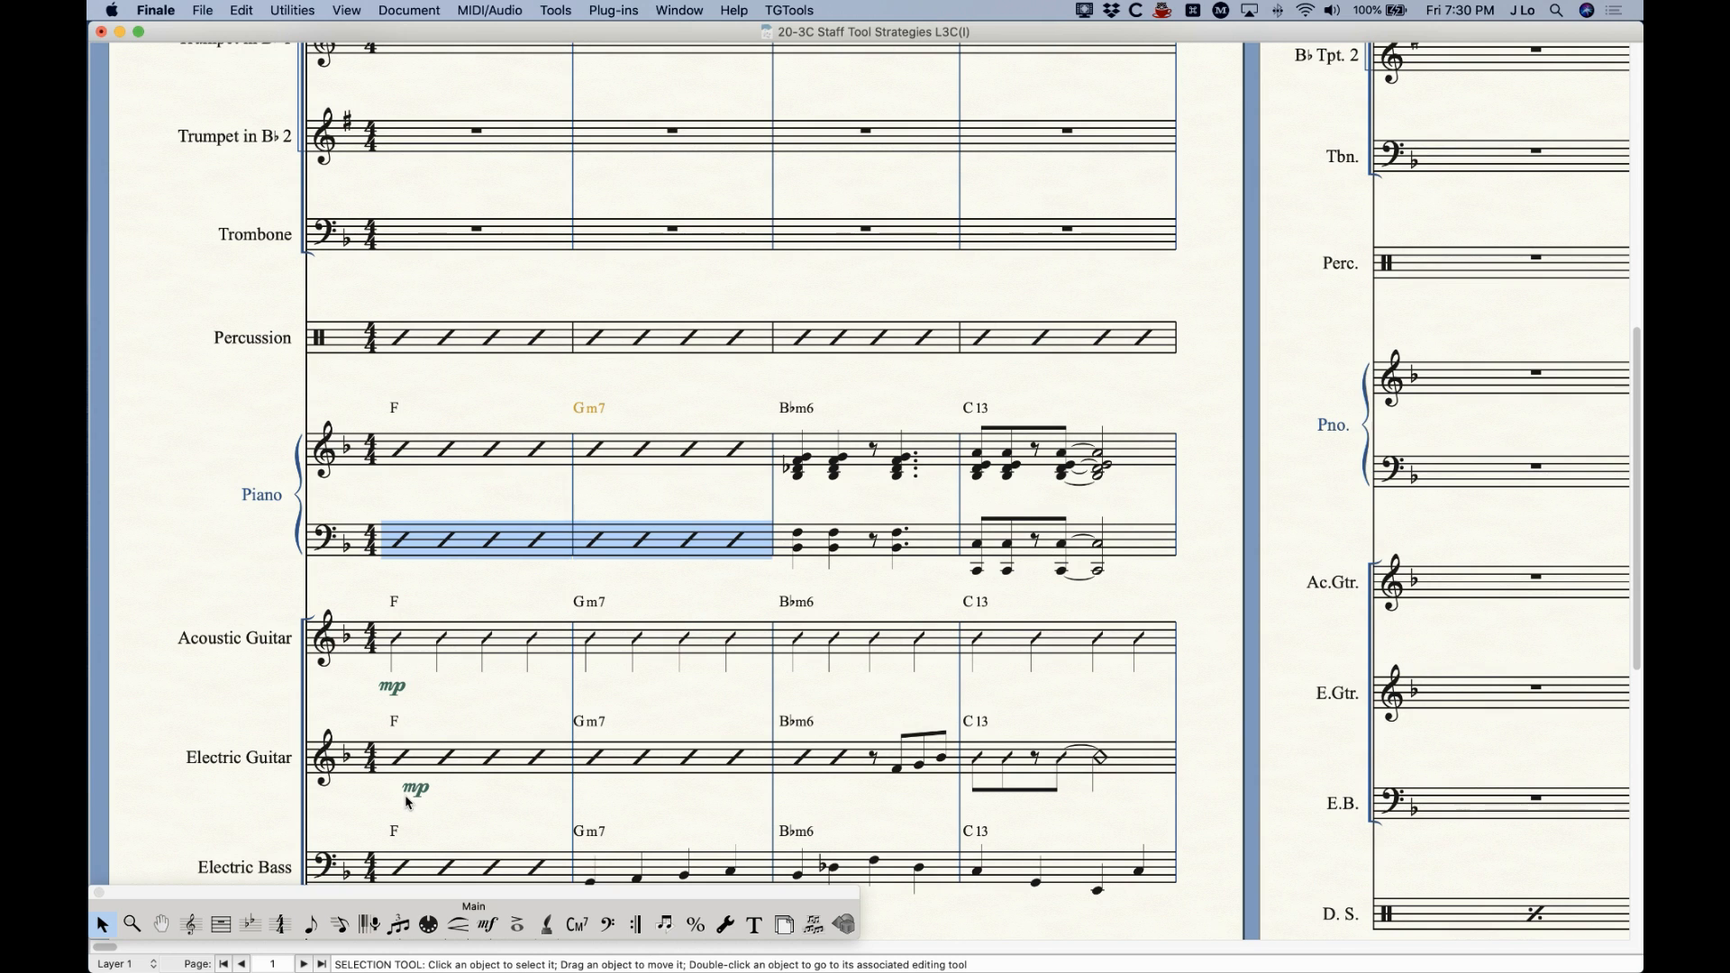
left_click(350, 928)
left_click(502, 540)
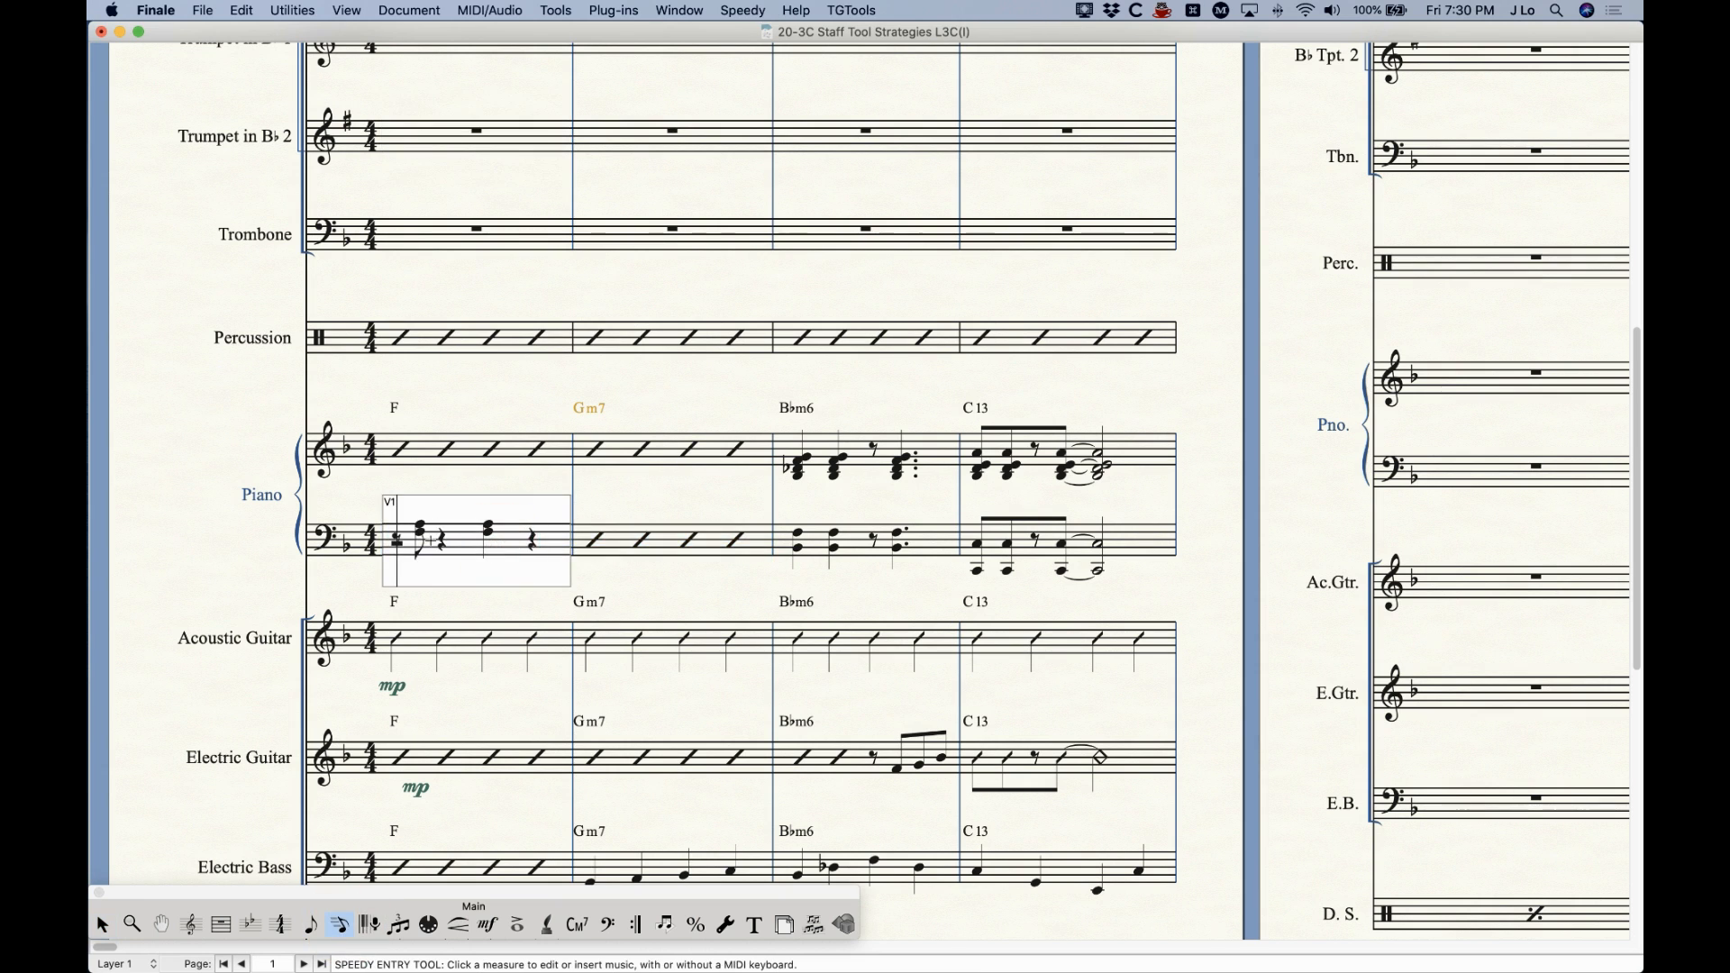
left_click(663, 542)
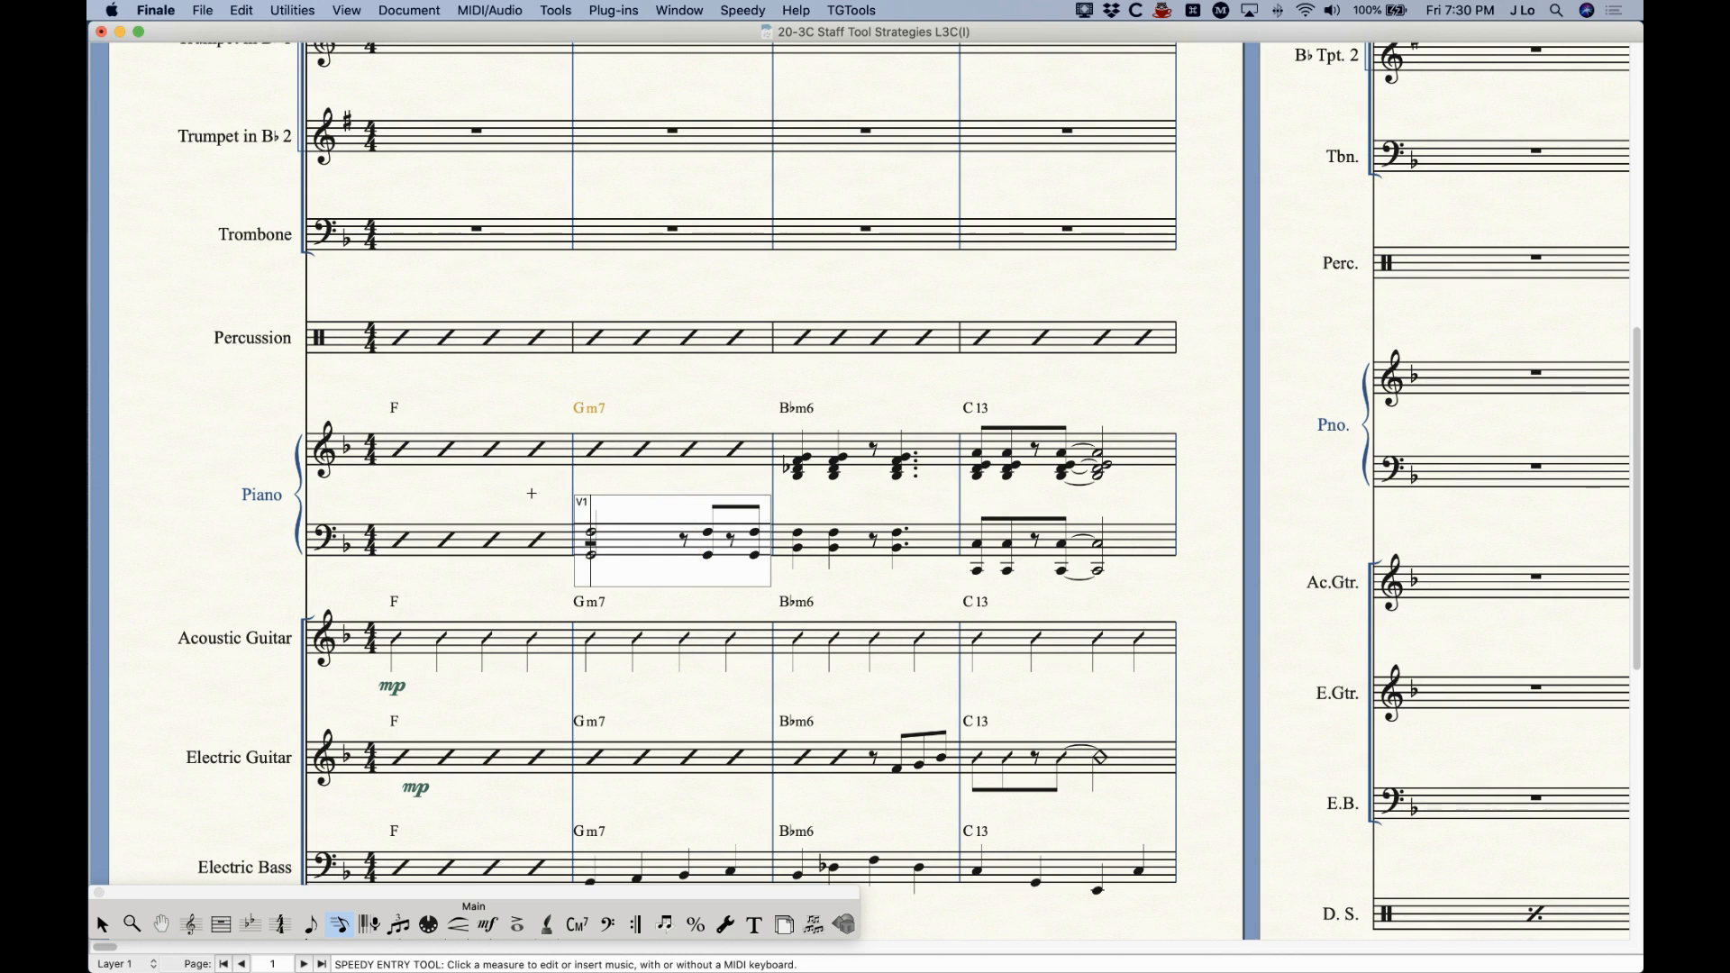
- Copy measures 1–2 of the Piano bass staff, including the hidden notes, into measures 3–4
left_click(102, 925)
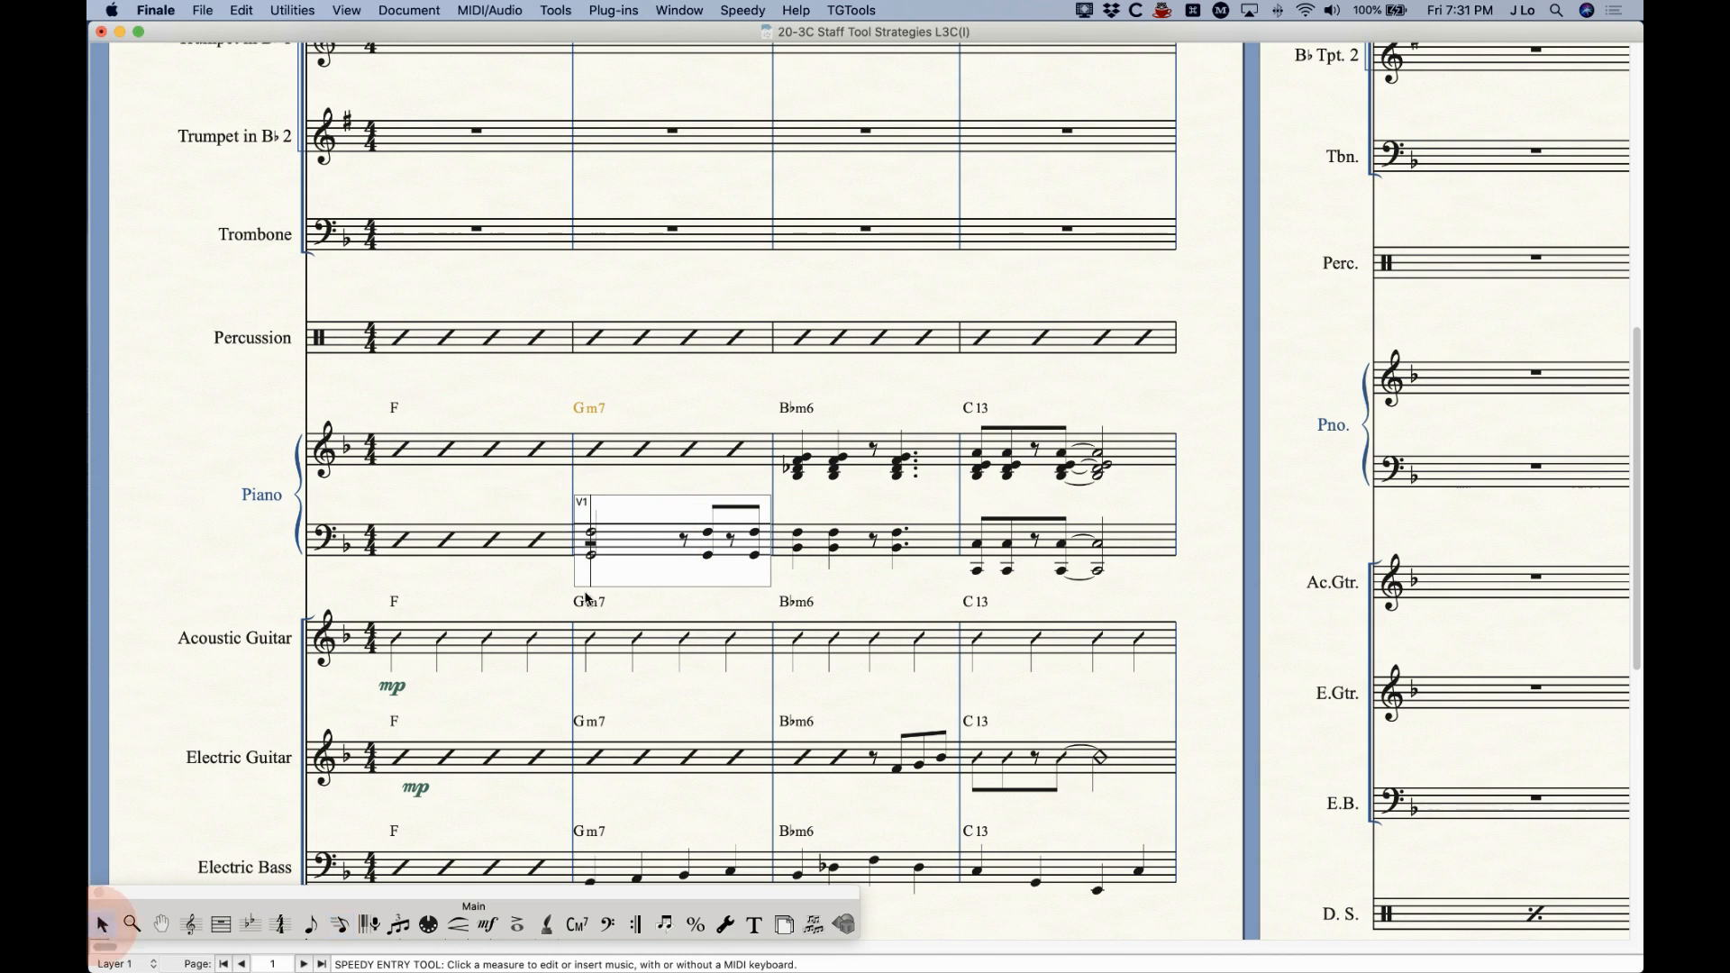
left_click(473, 544)
left_click(676, 533, "shift")
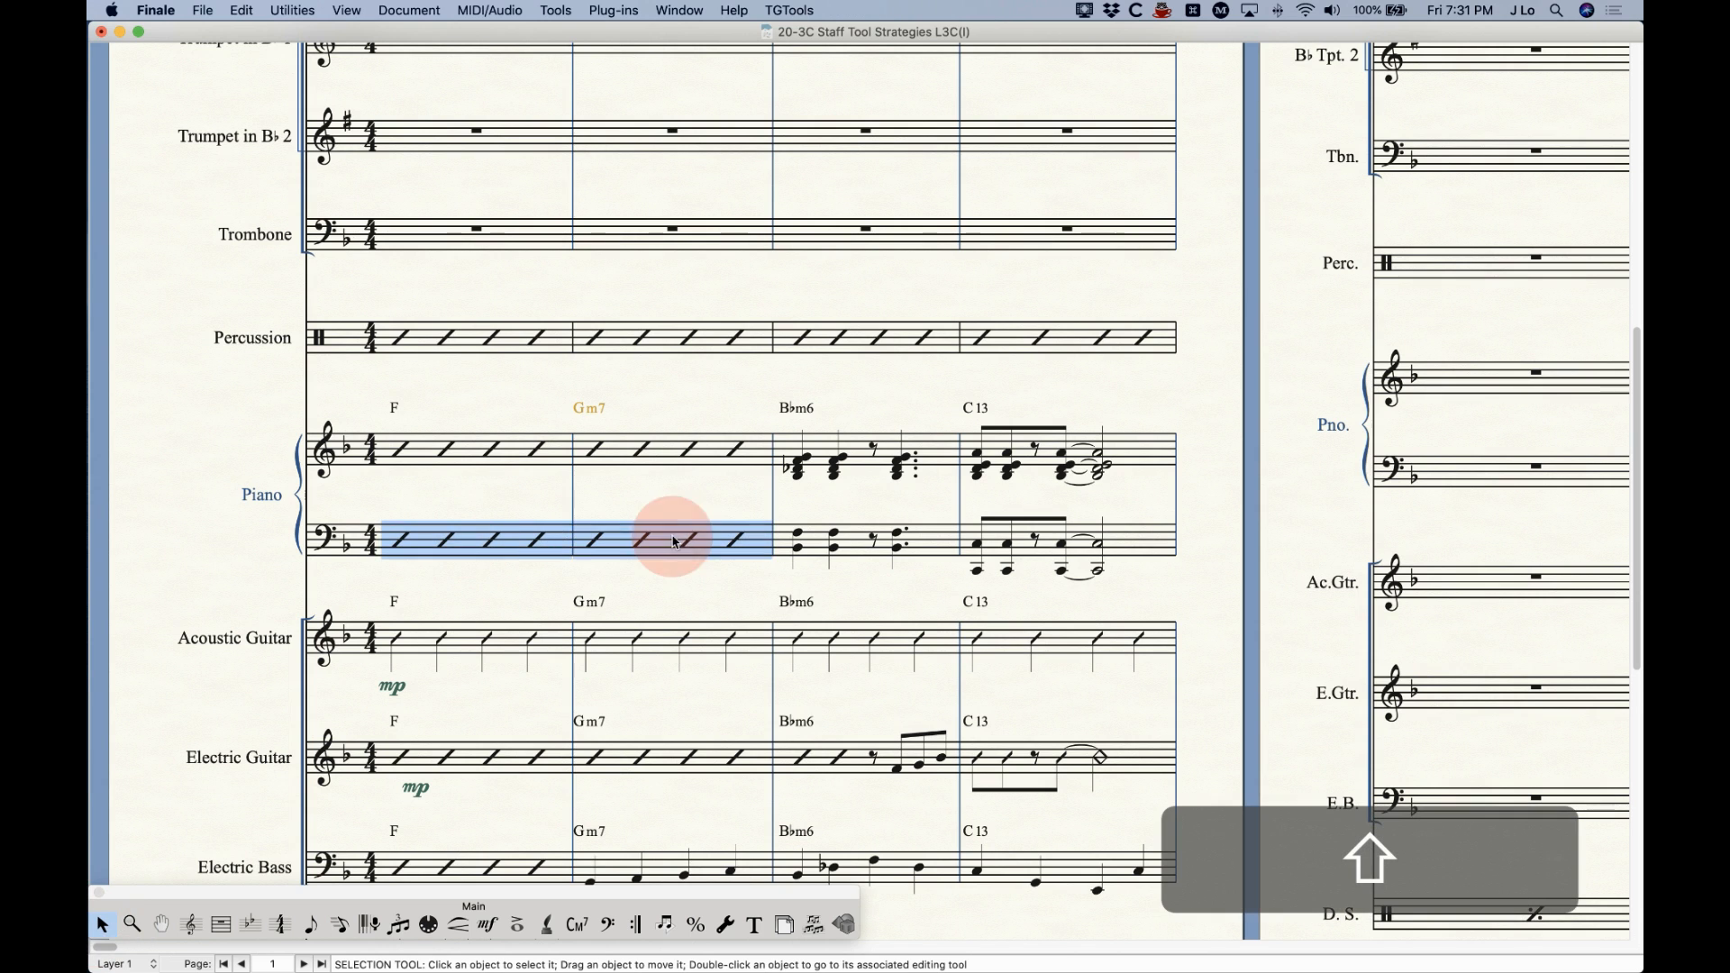
left_click(868, 559, "alt+shift")
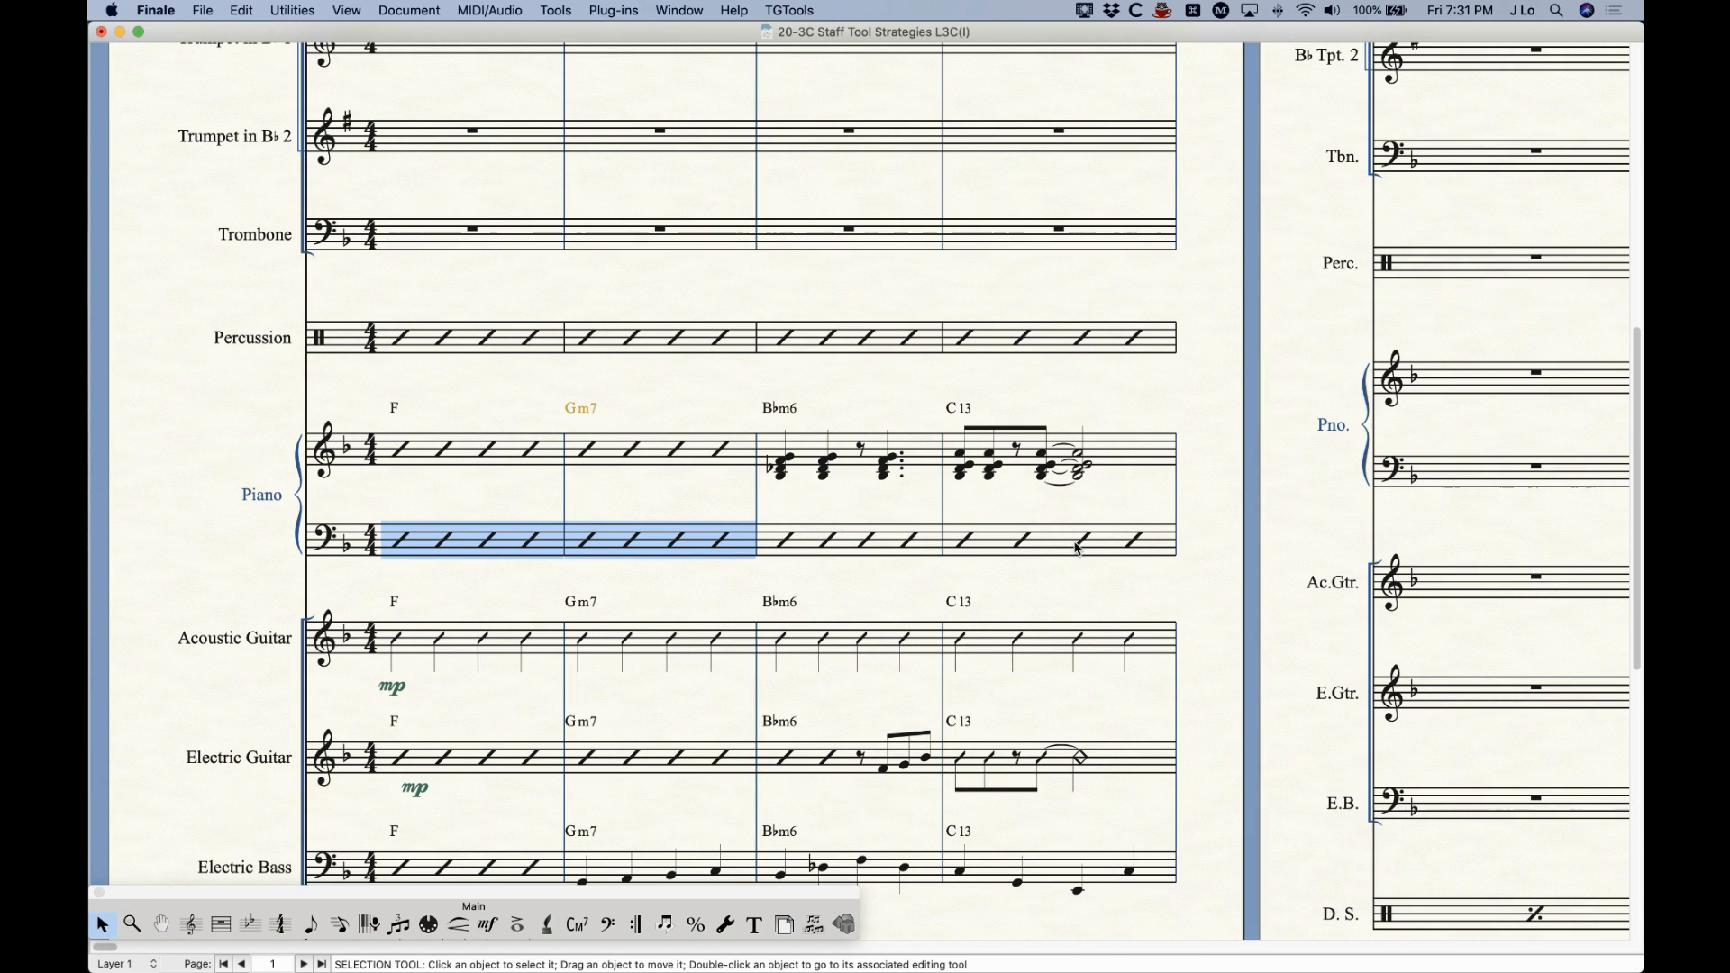
- Inspect the notes under the slashes in measures 3–4 of the Piano bass staff and undo the copy
left_click(338, 925)
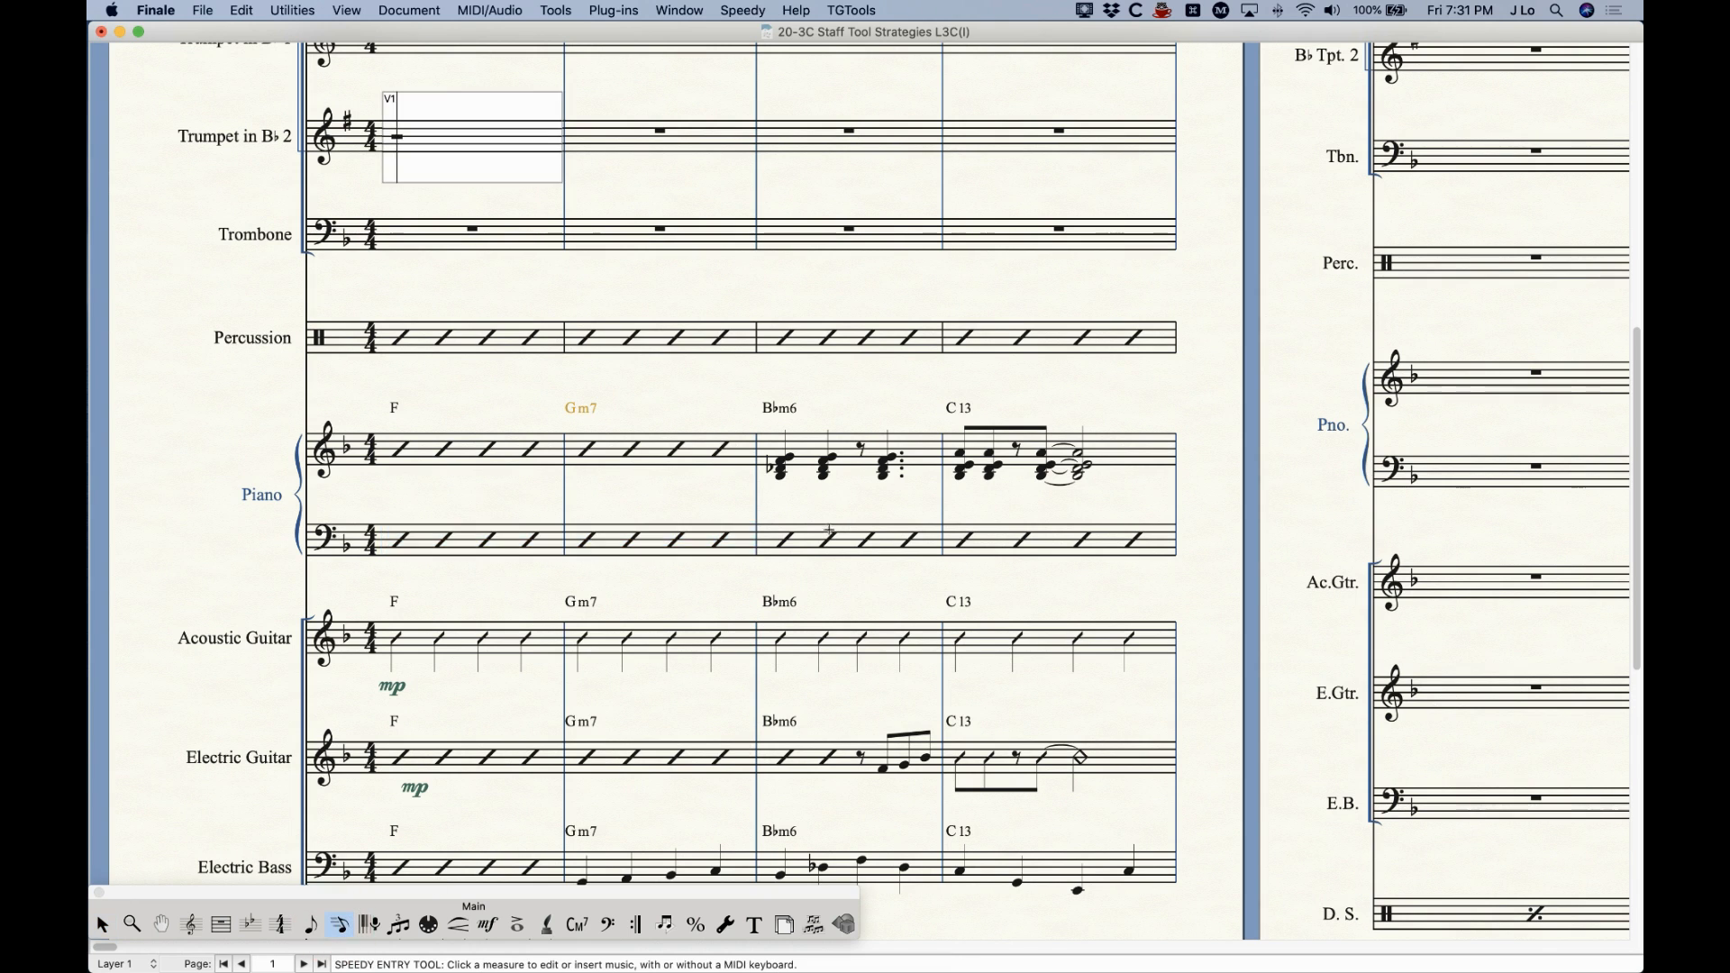
left_click(842, 560)
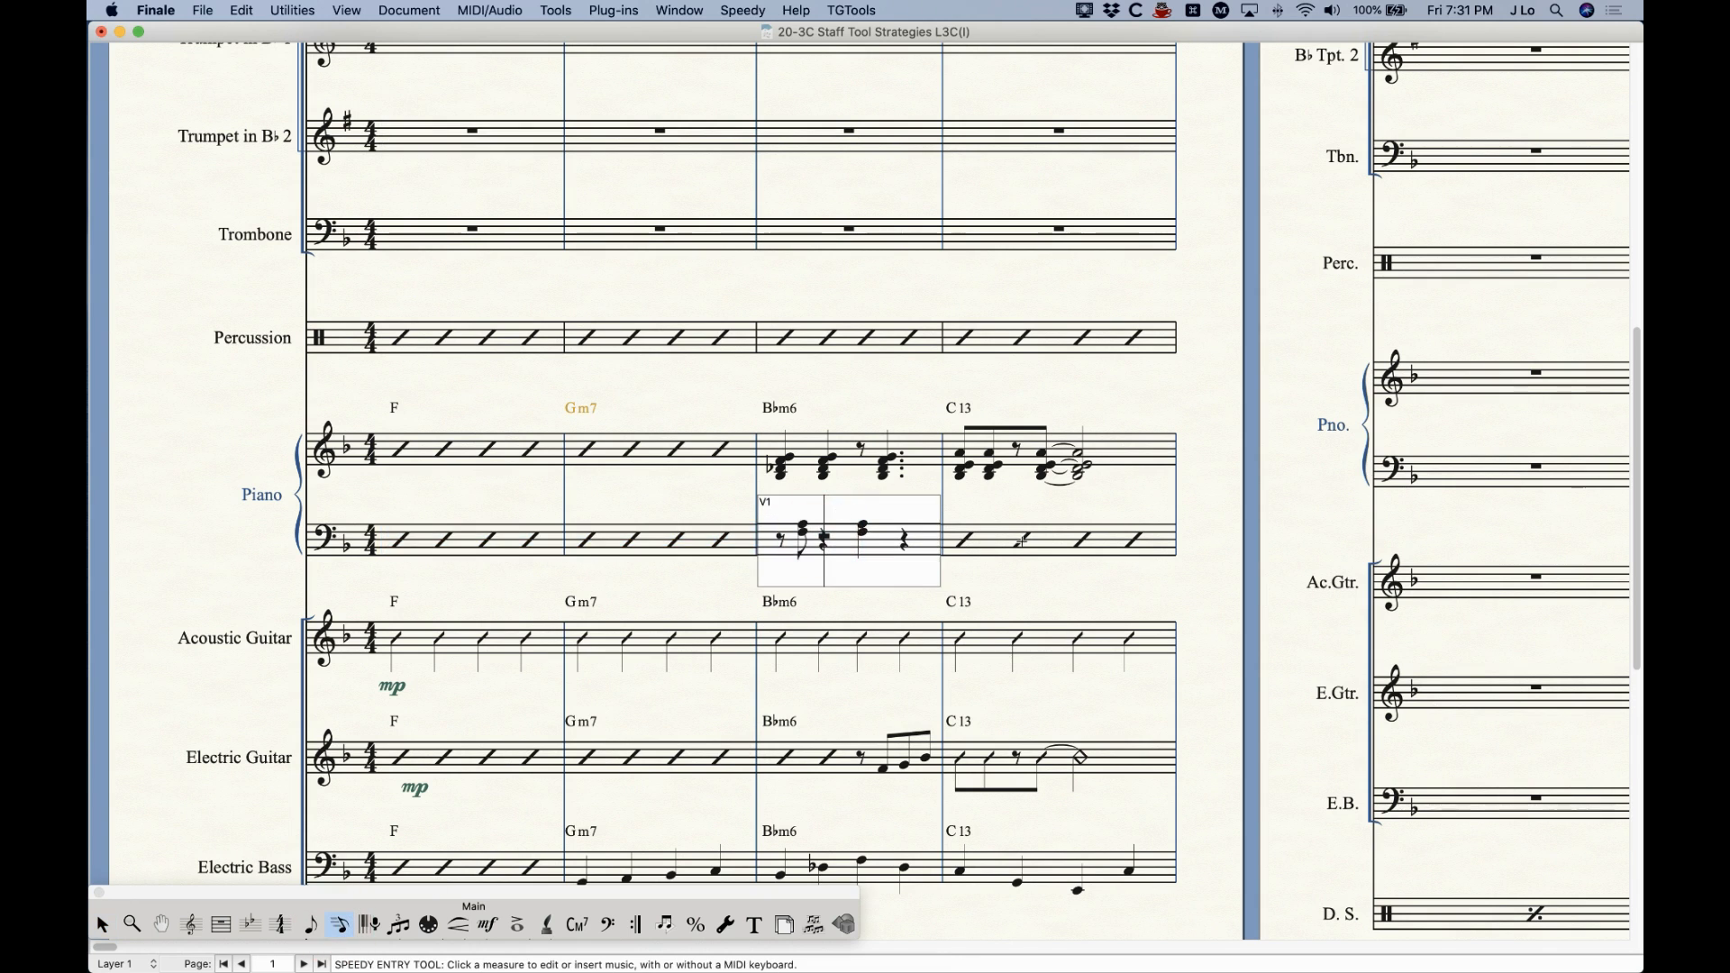
left_click(953, 507)
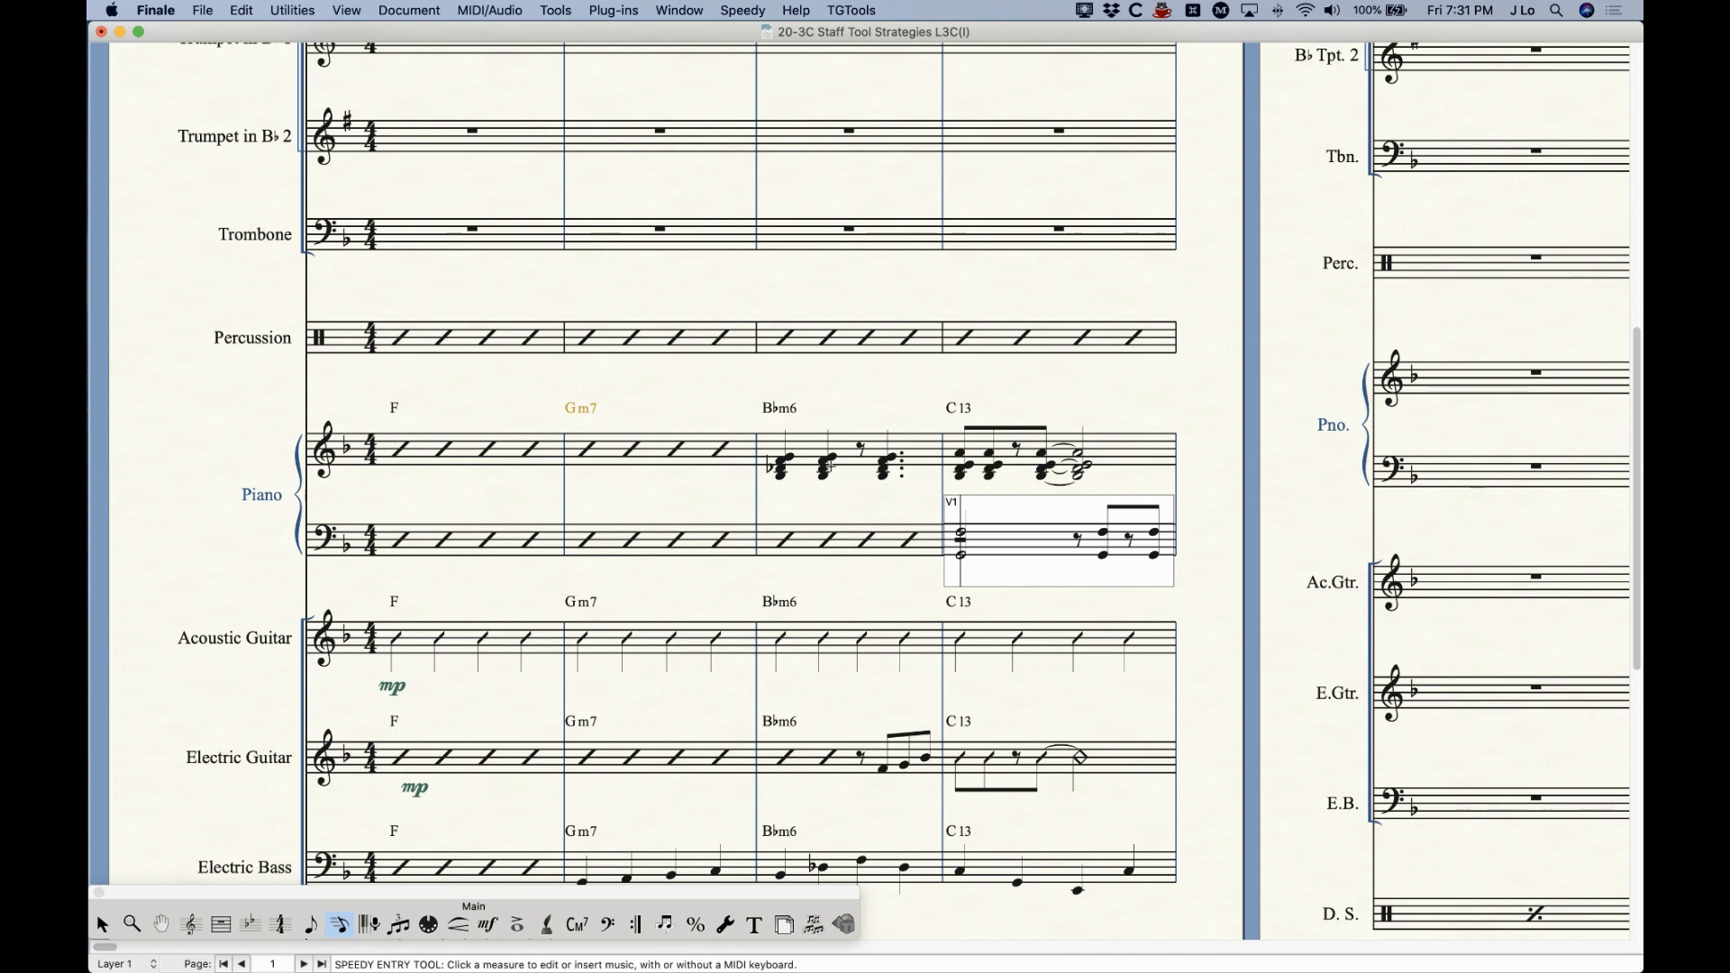
left_click(841, 545)
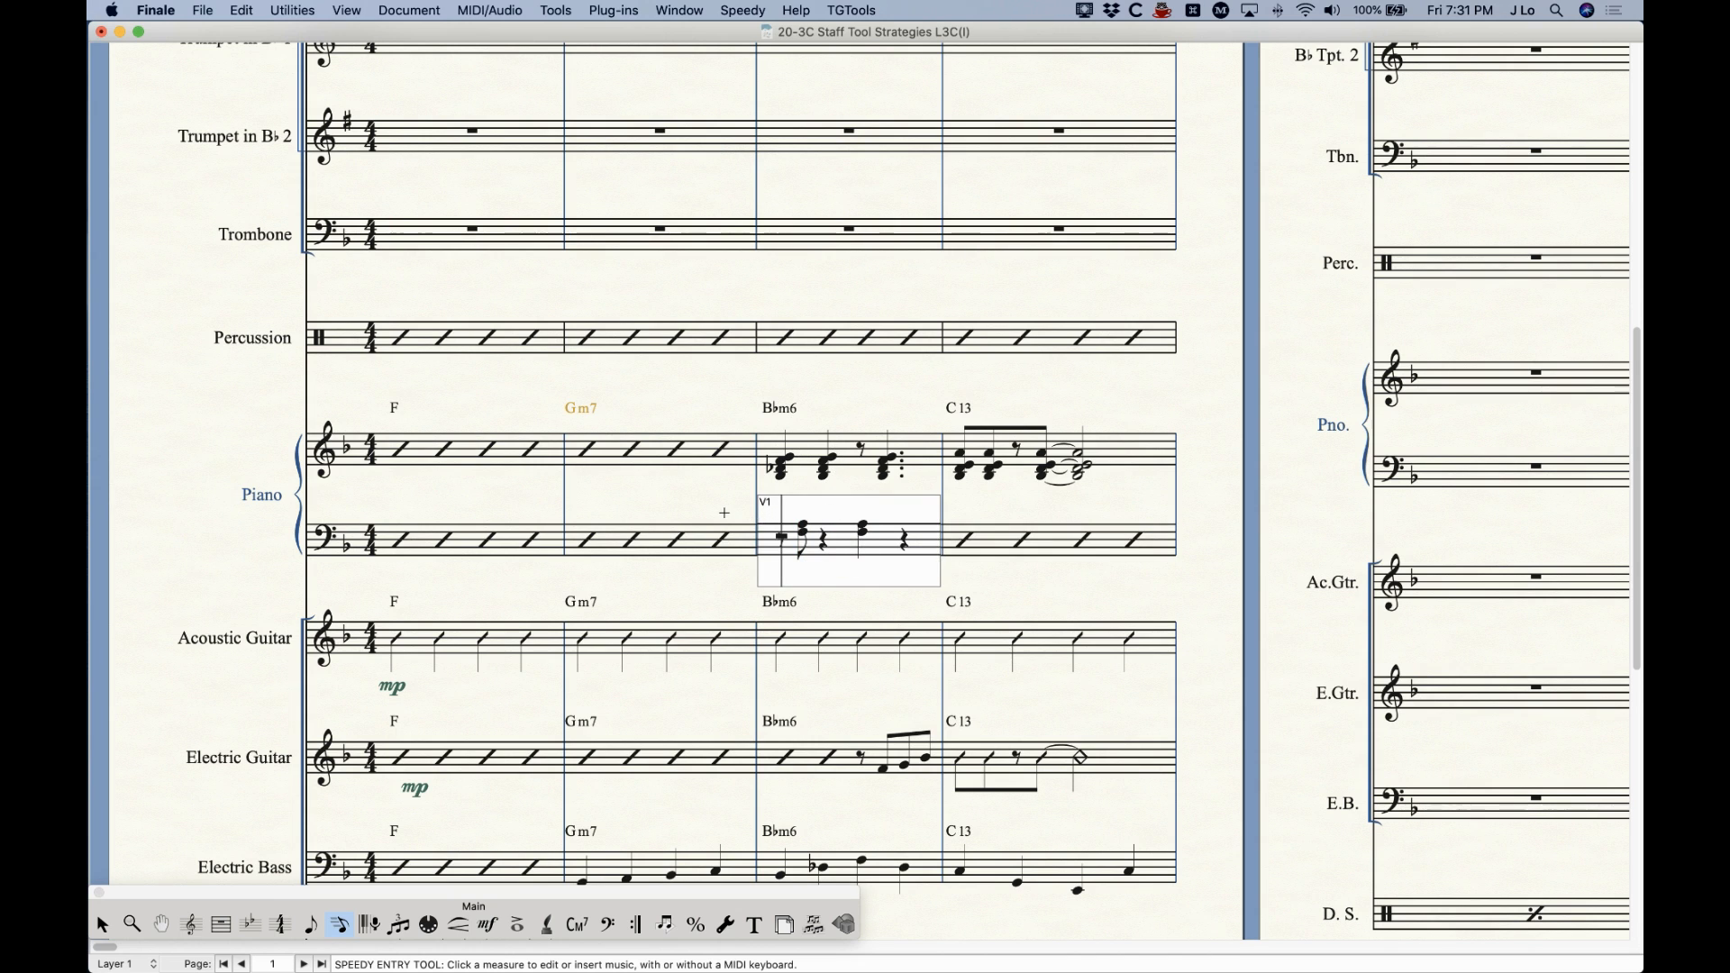
key("super+z")
key("super+z")
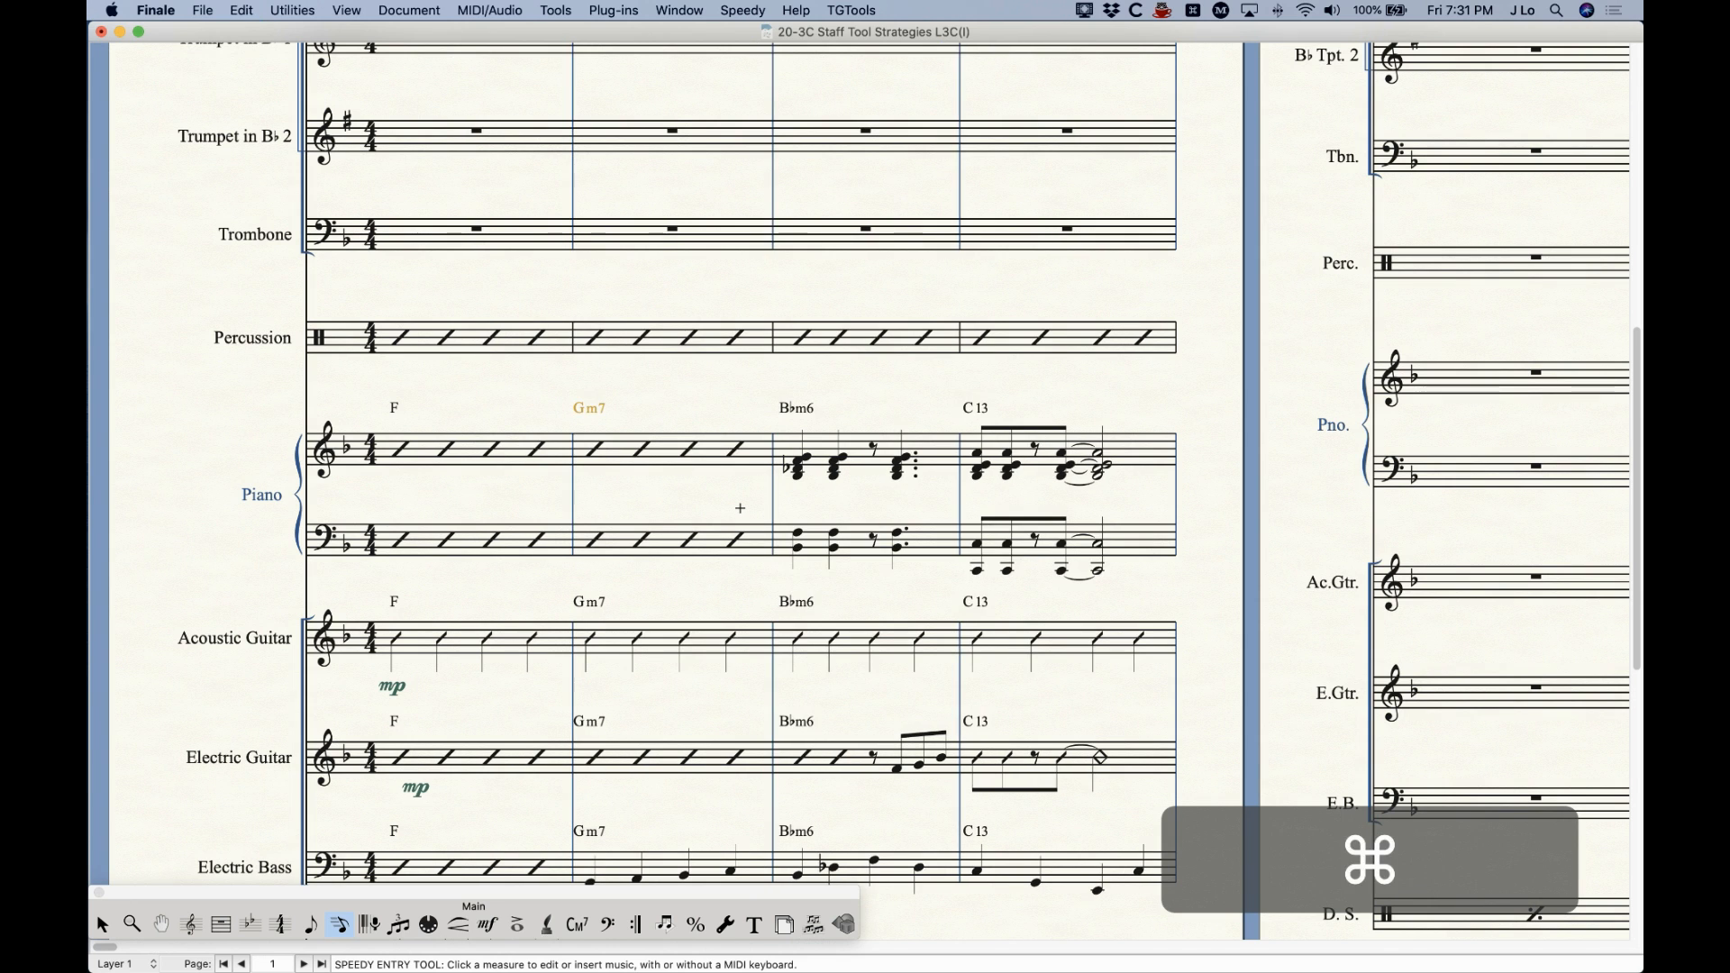
- Set the copy filter to include only Staff Styles, with every other item excluded and clefs never copied
key("Escape")
left_click(515, 450)
right_click(518, 454)
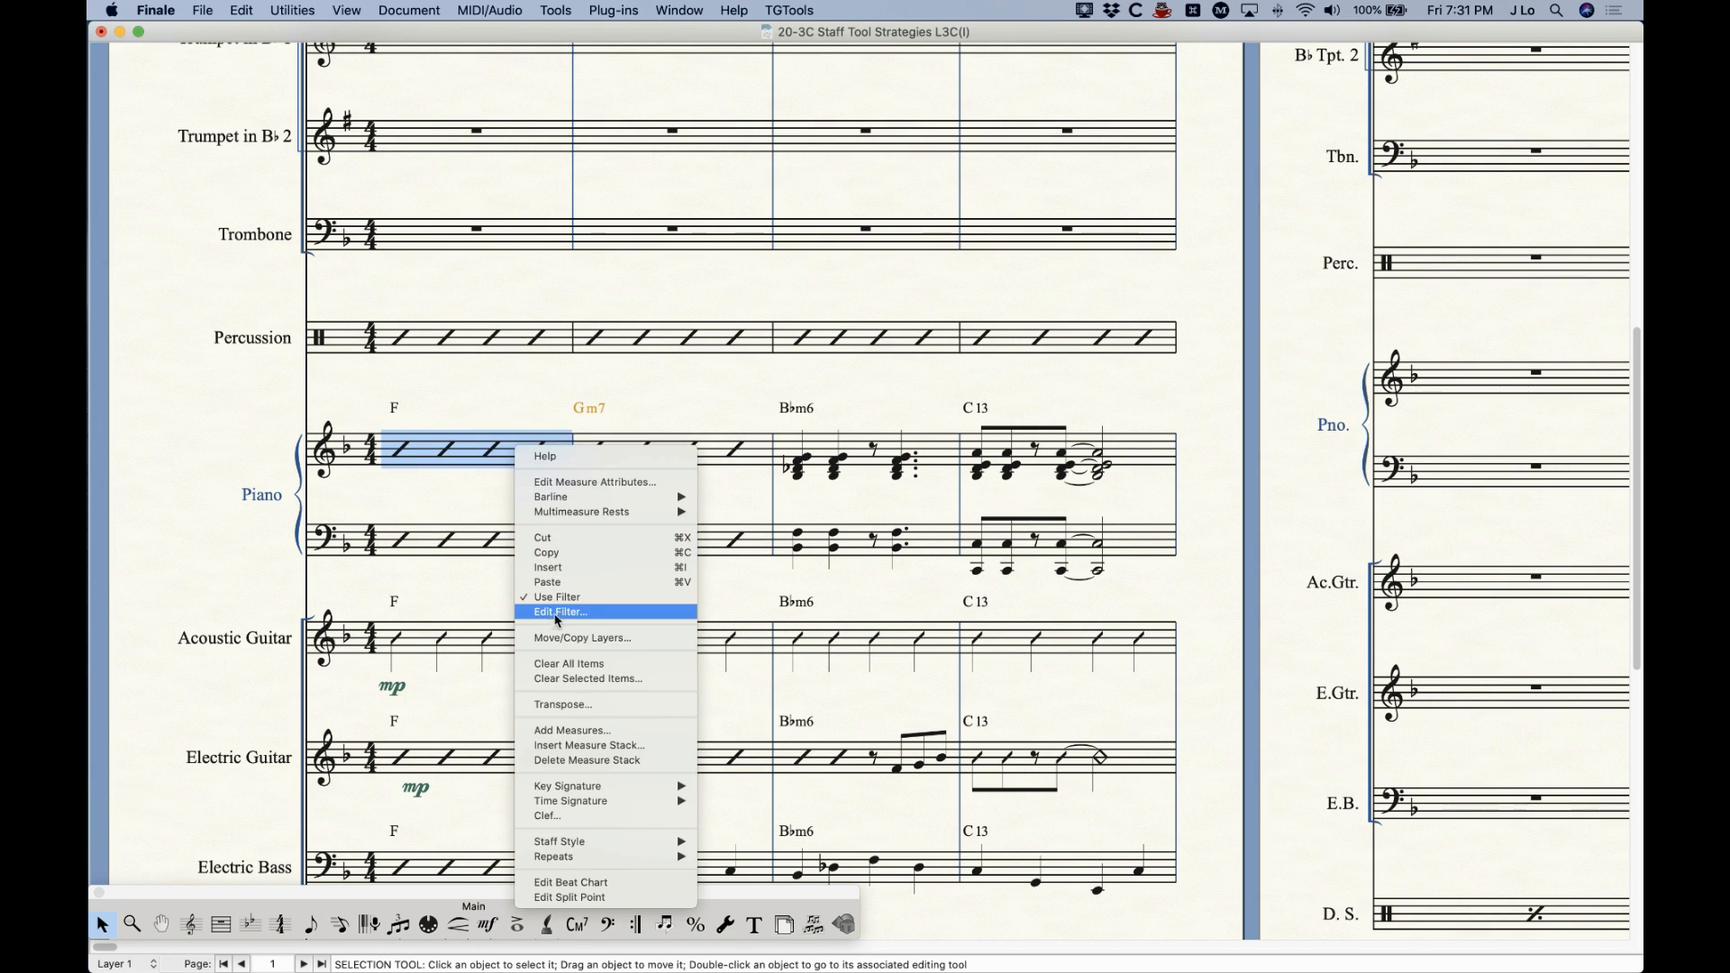
left_click(557, 612)
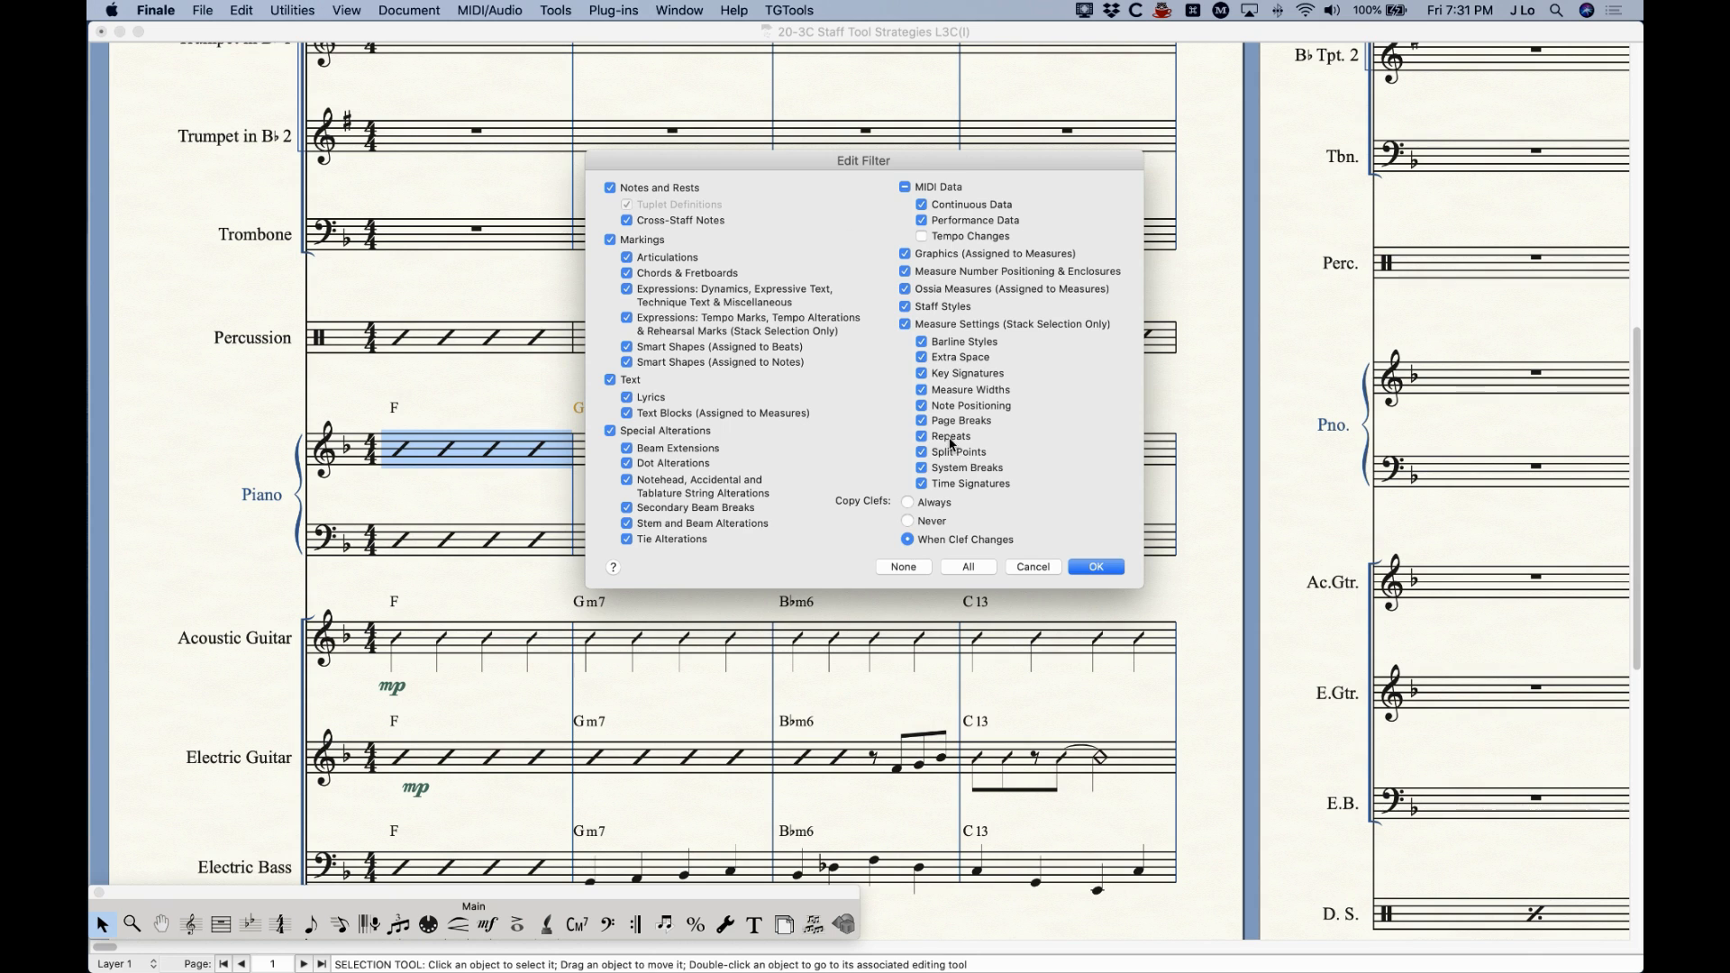
left_click(901, 566)
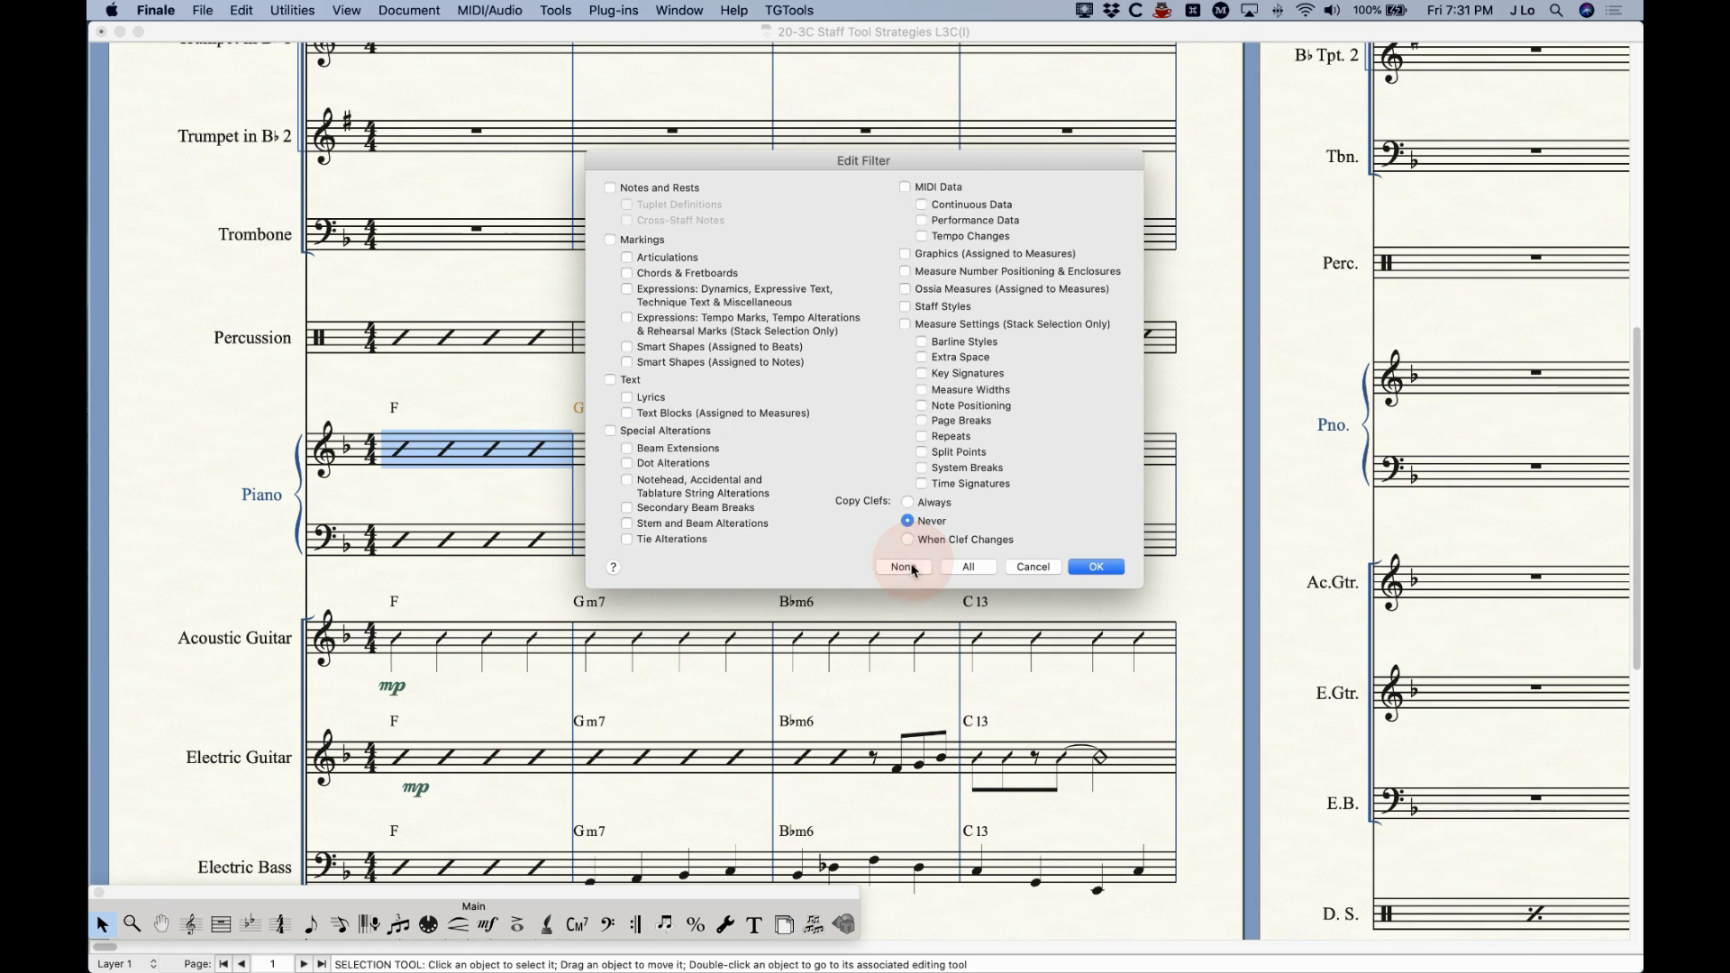
left_click(904, 307)
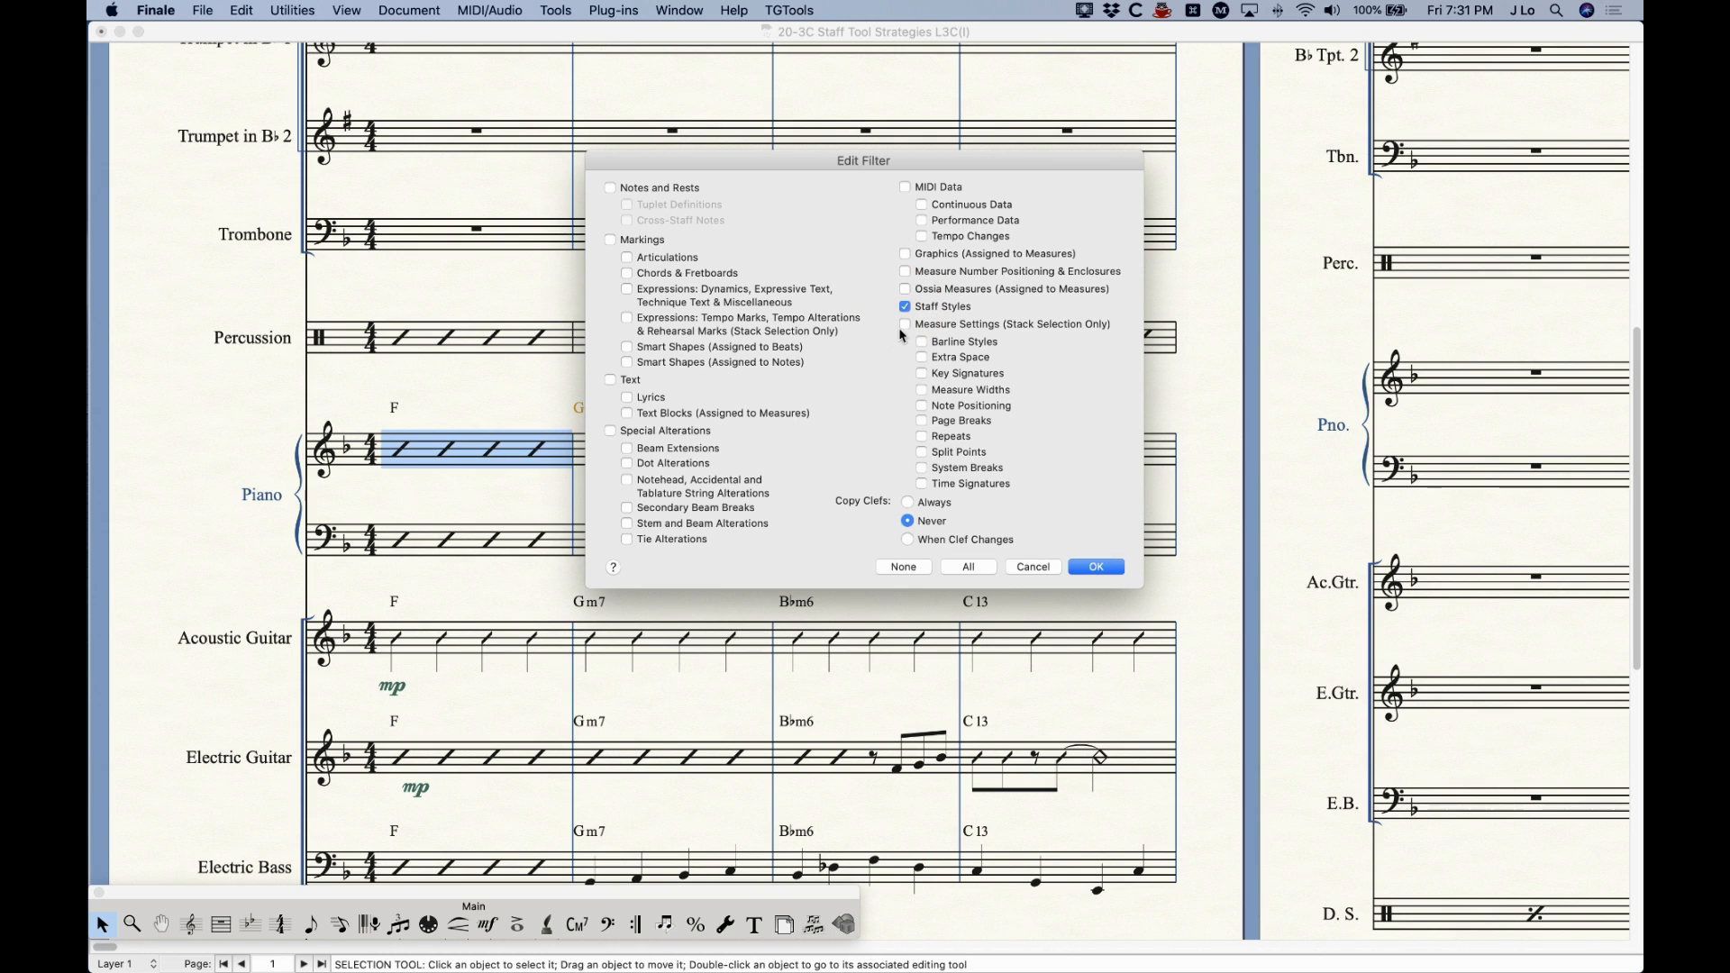
left_click(1098, 567)
- Copy only the staff styles from measures 1–2 of both Piano staves onto measures 3–4 and check the style markers
left_click(637, 540, "shift")
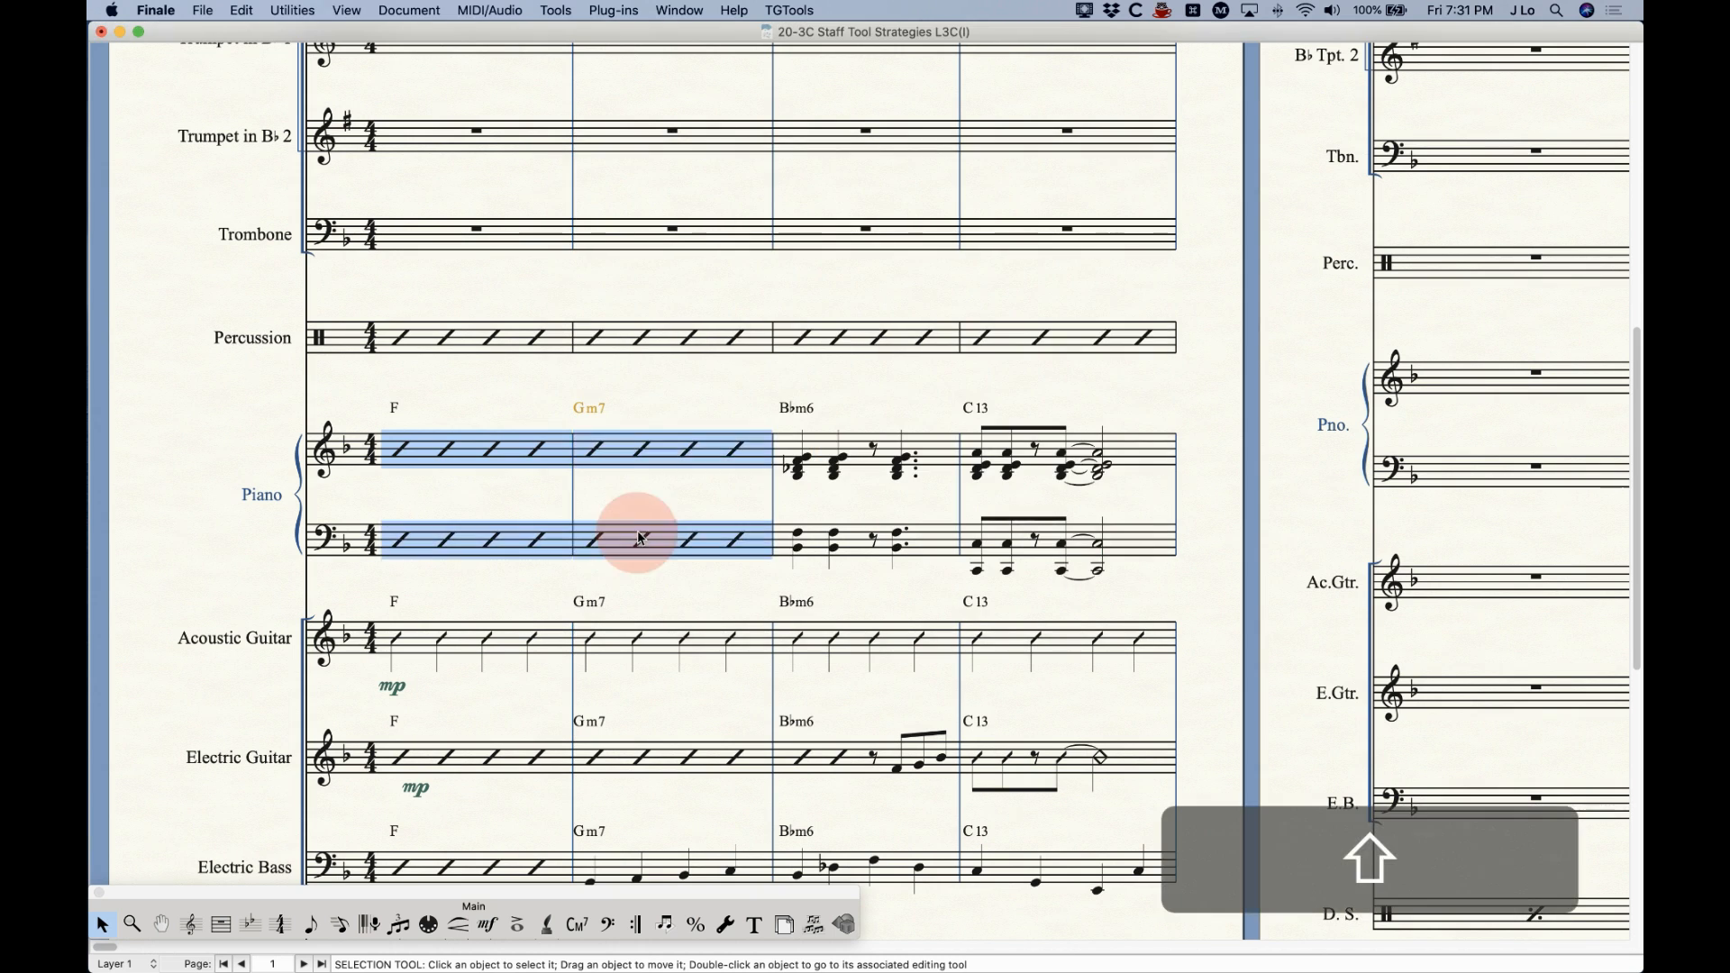
left_click(805, 454, "alt+shift")
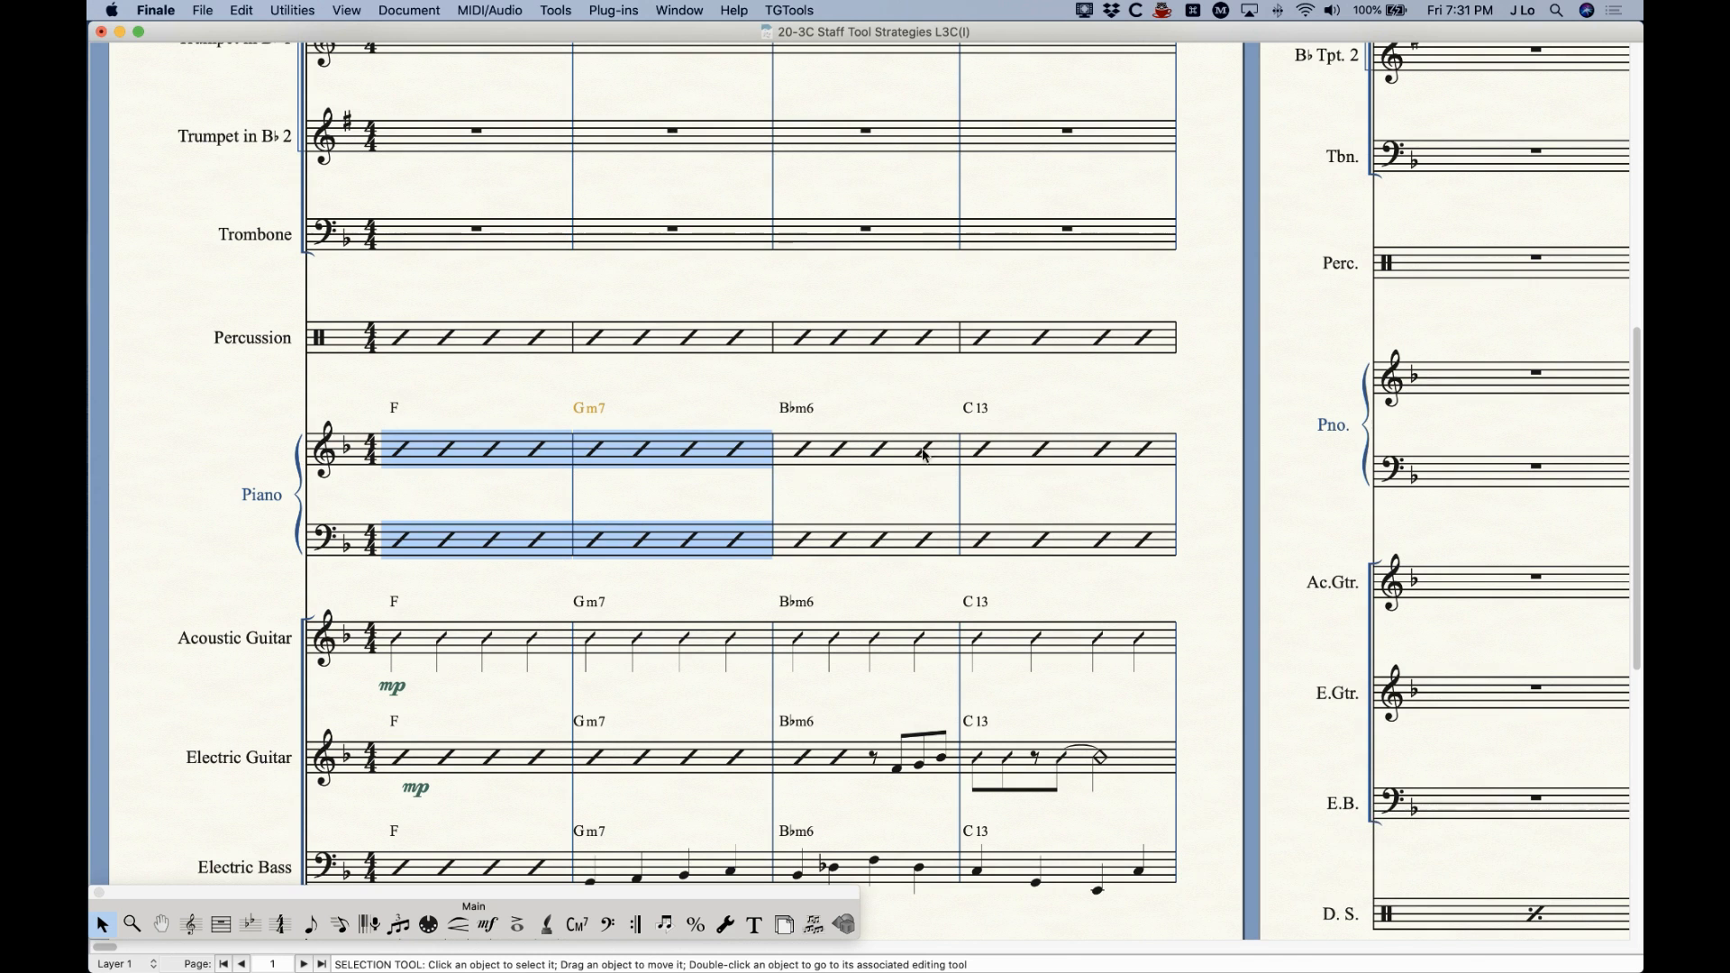
left_click(192, 925)
left_click(870, 456)
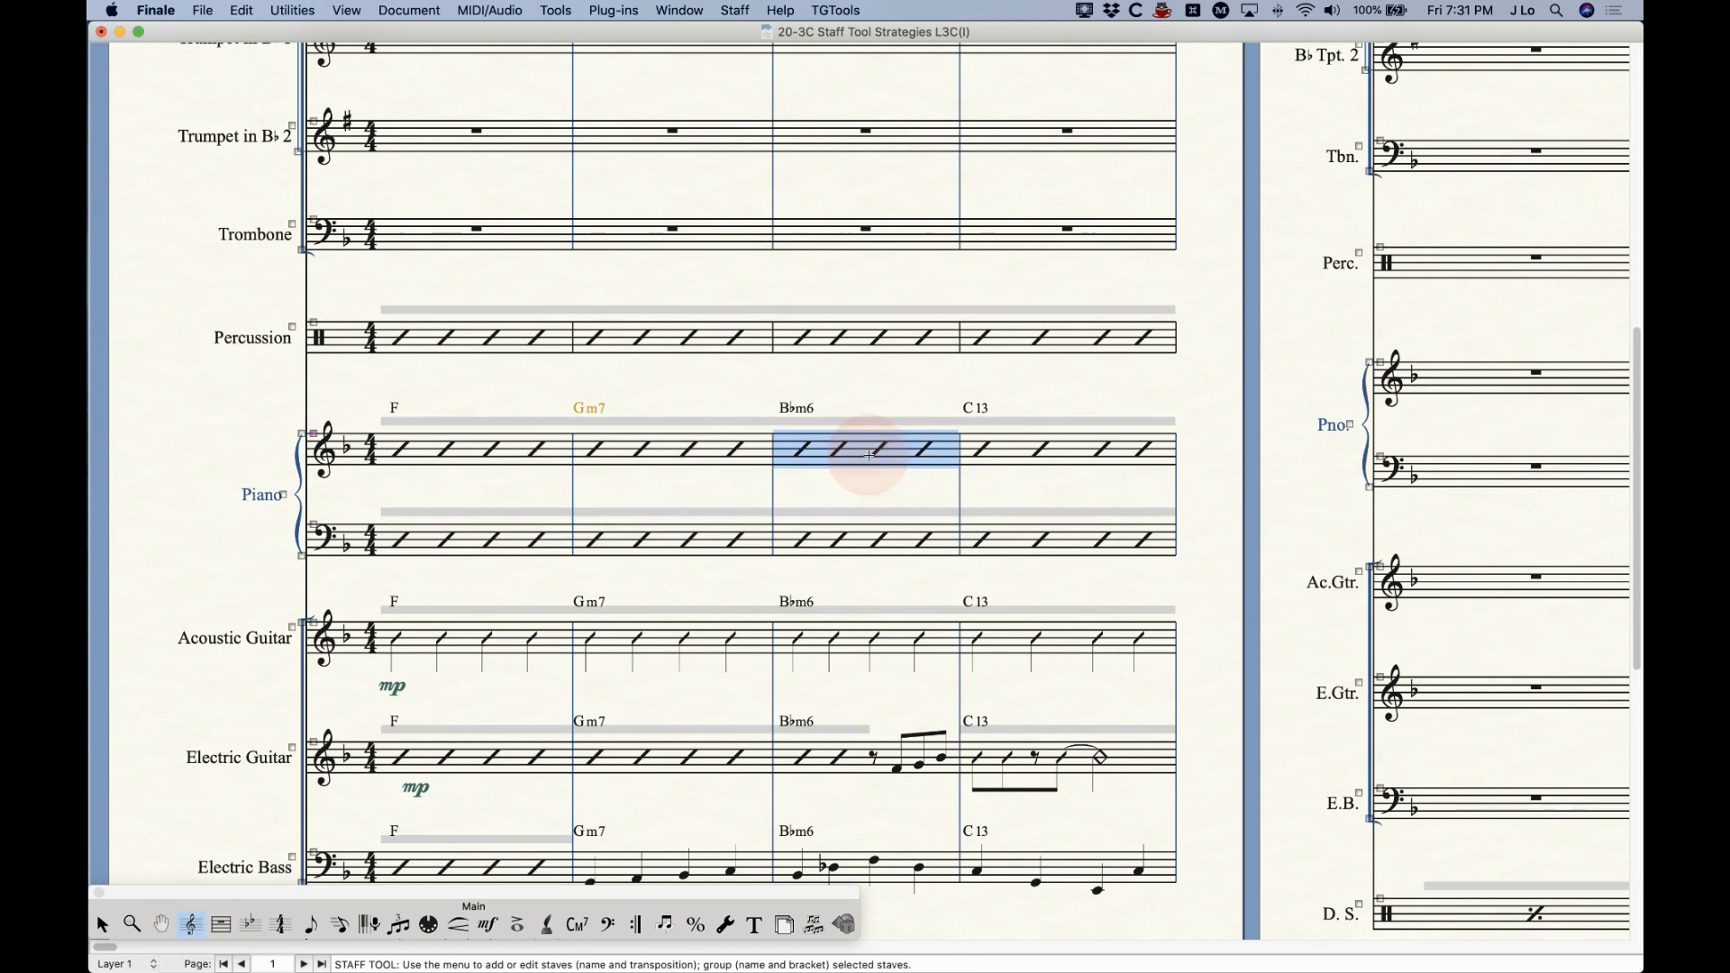
- Examine with the Speedy Entry tool the original notes under the slashes in measures 3–4 of both Piano staves
left_click(339, 926)
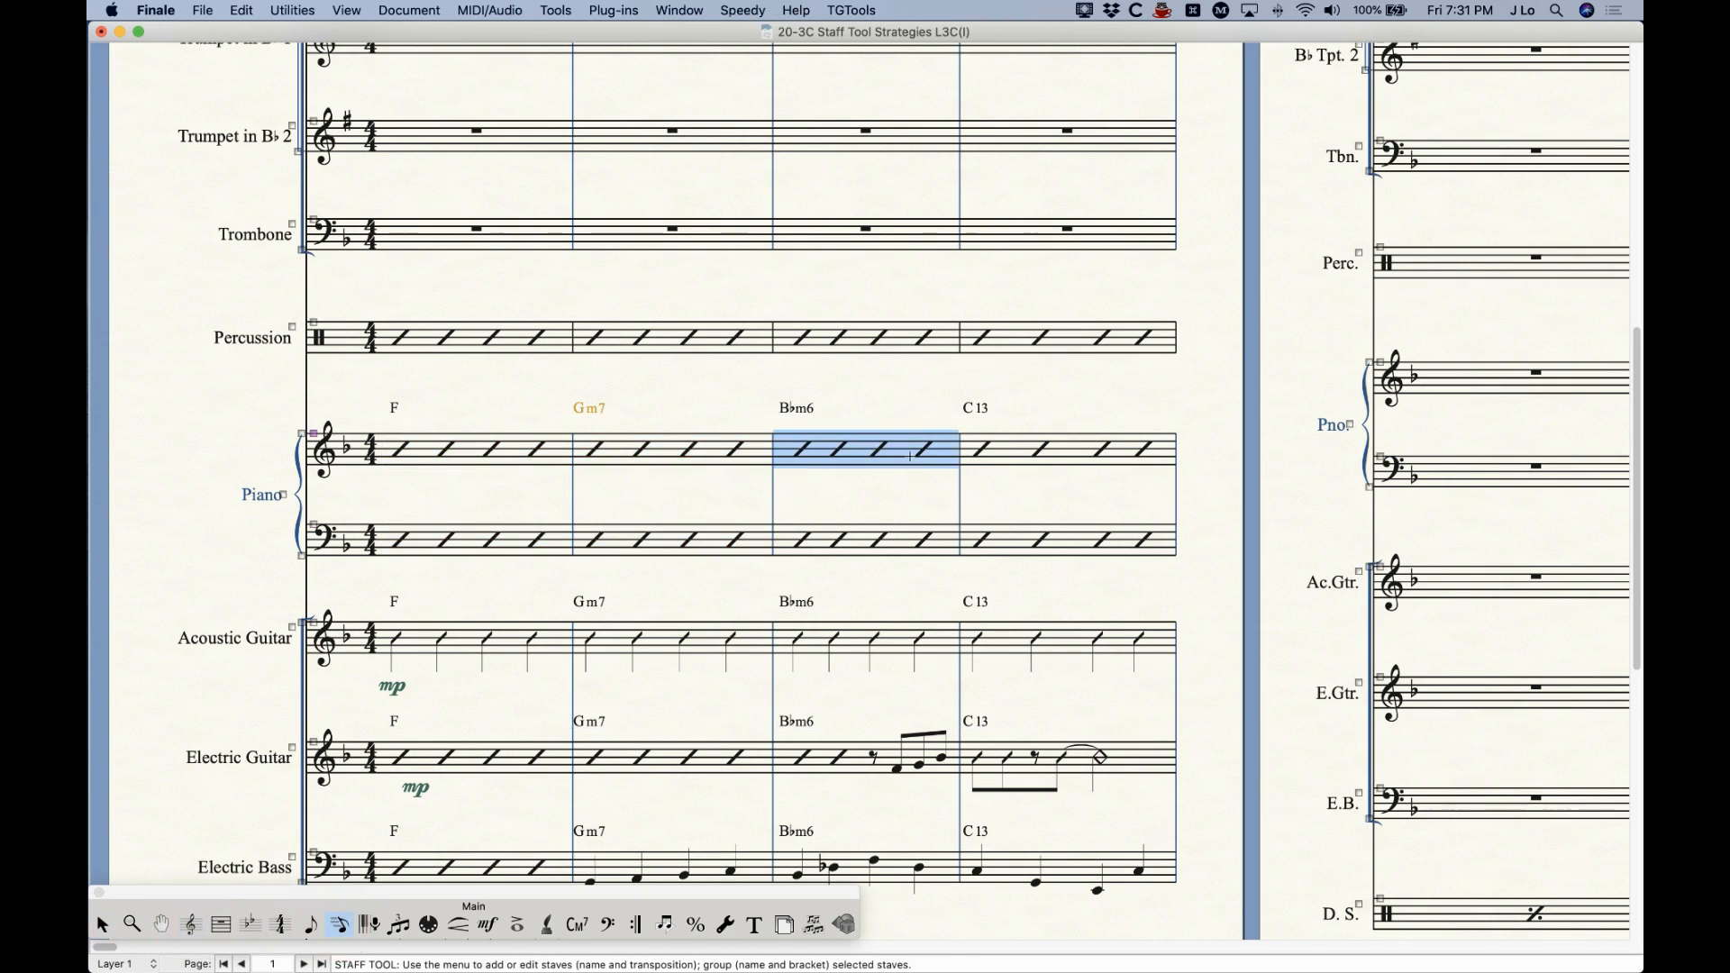
left_click(1057, 447)
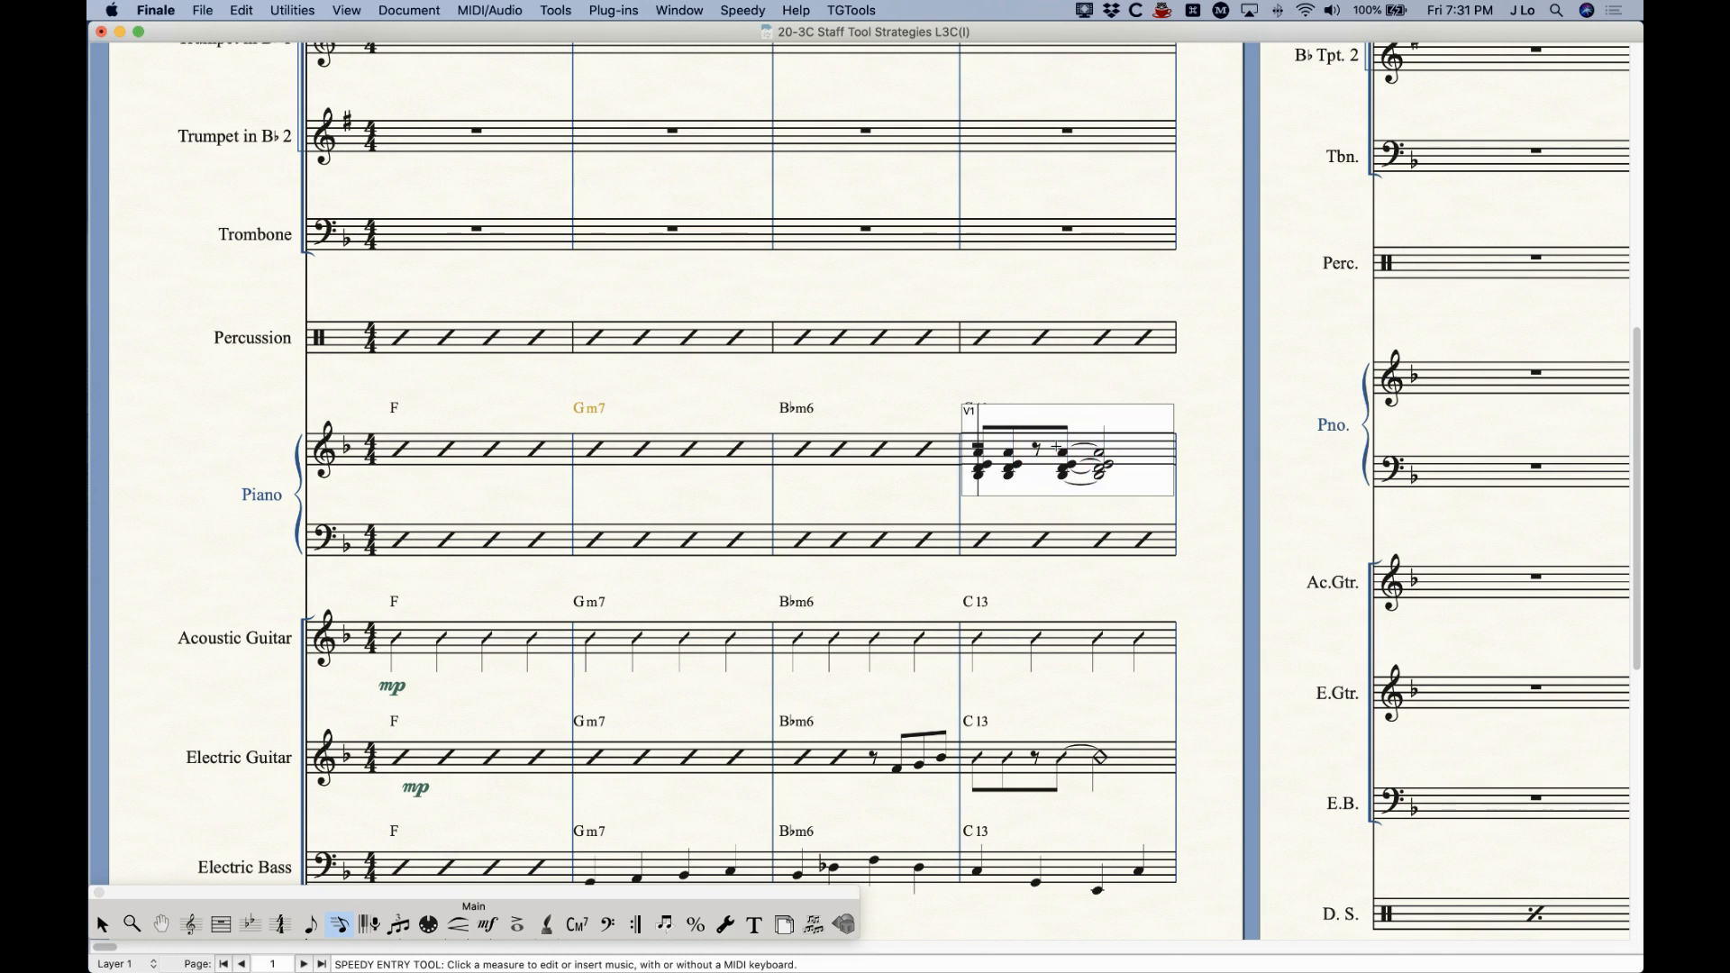
left_click(841, 555)
left_click(1073, 546)
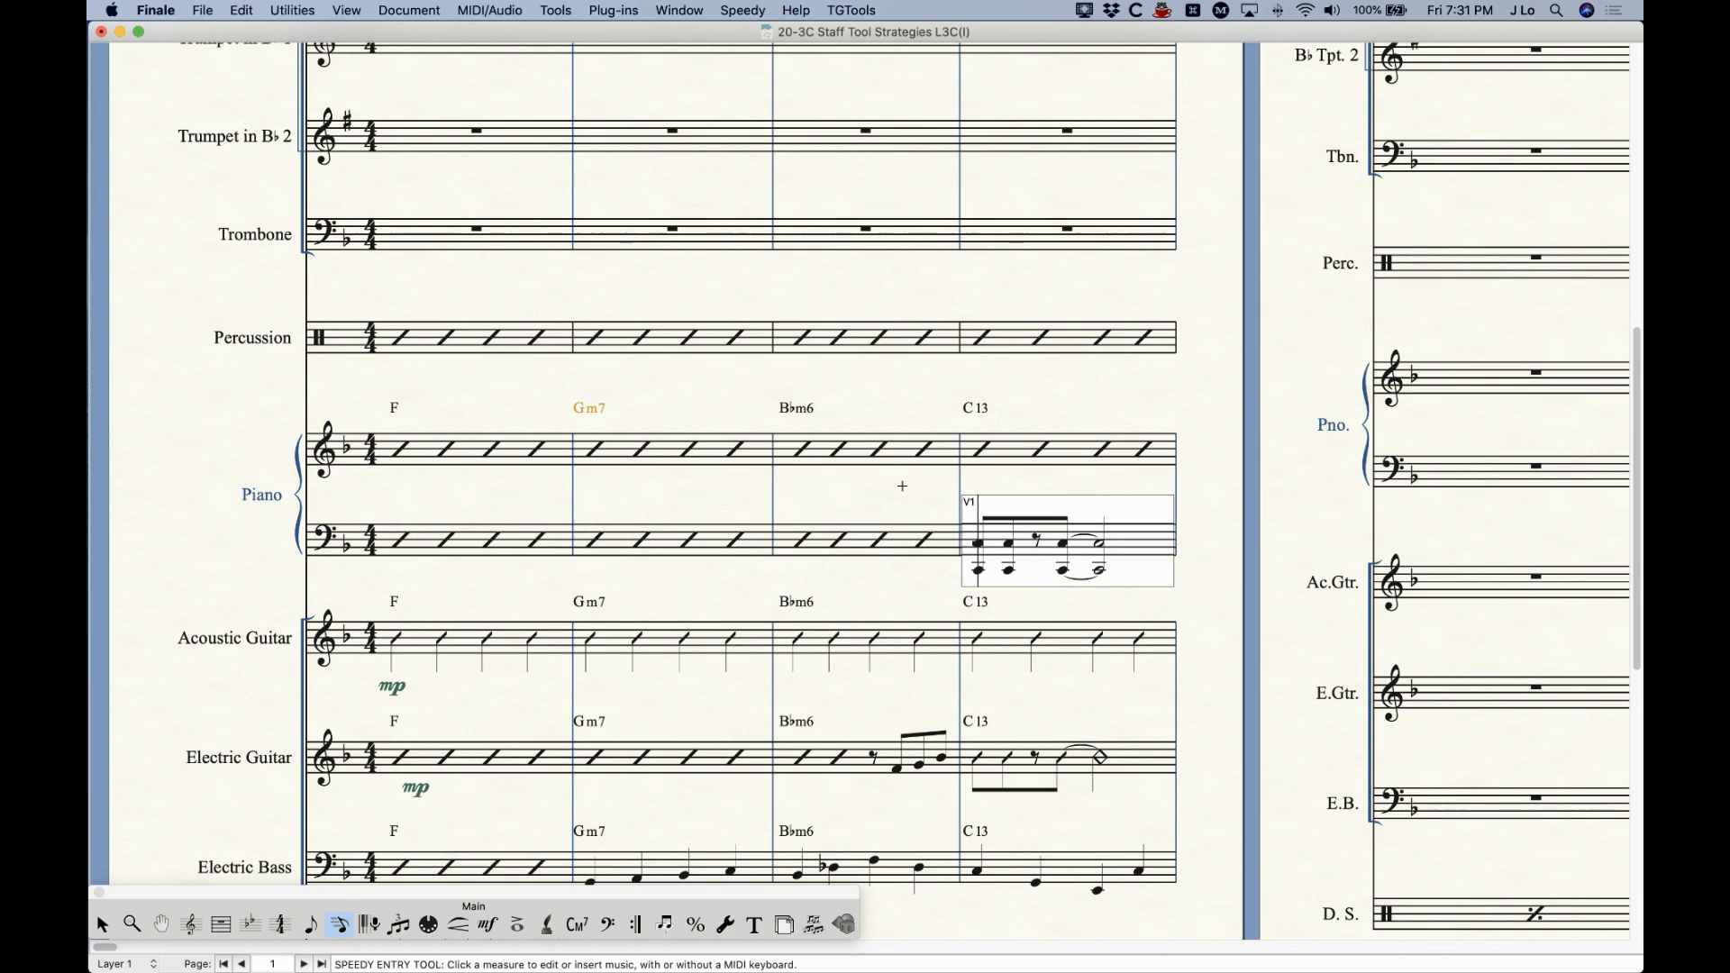
- Turn off the Use Filter option for copying music and clear the measure selection
left_click(102, 926)
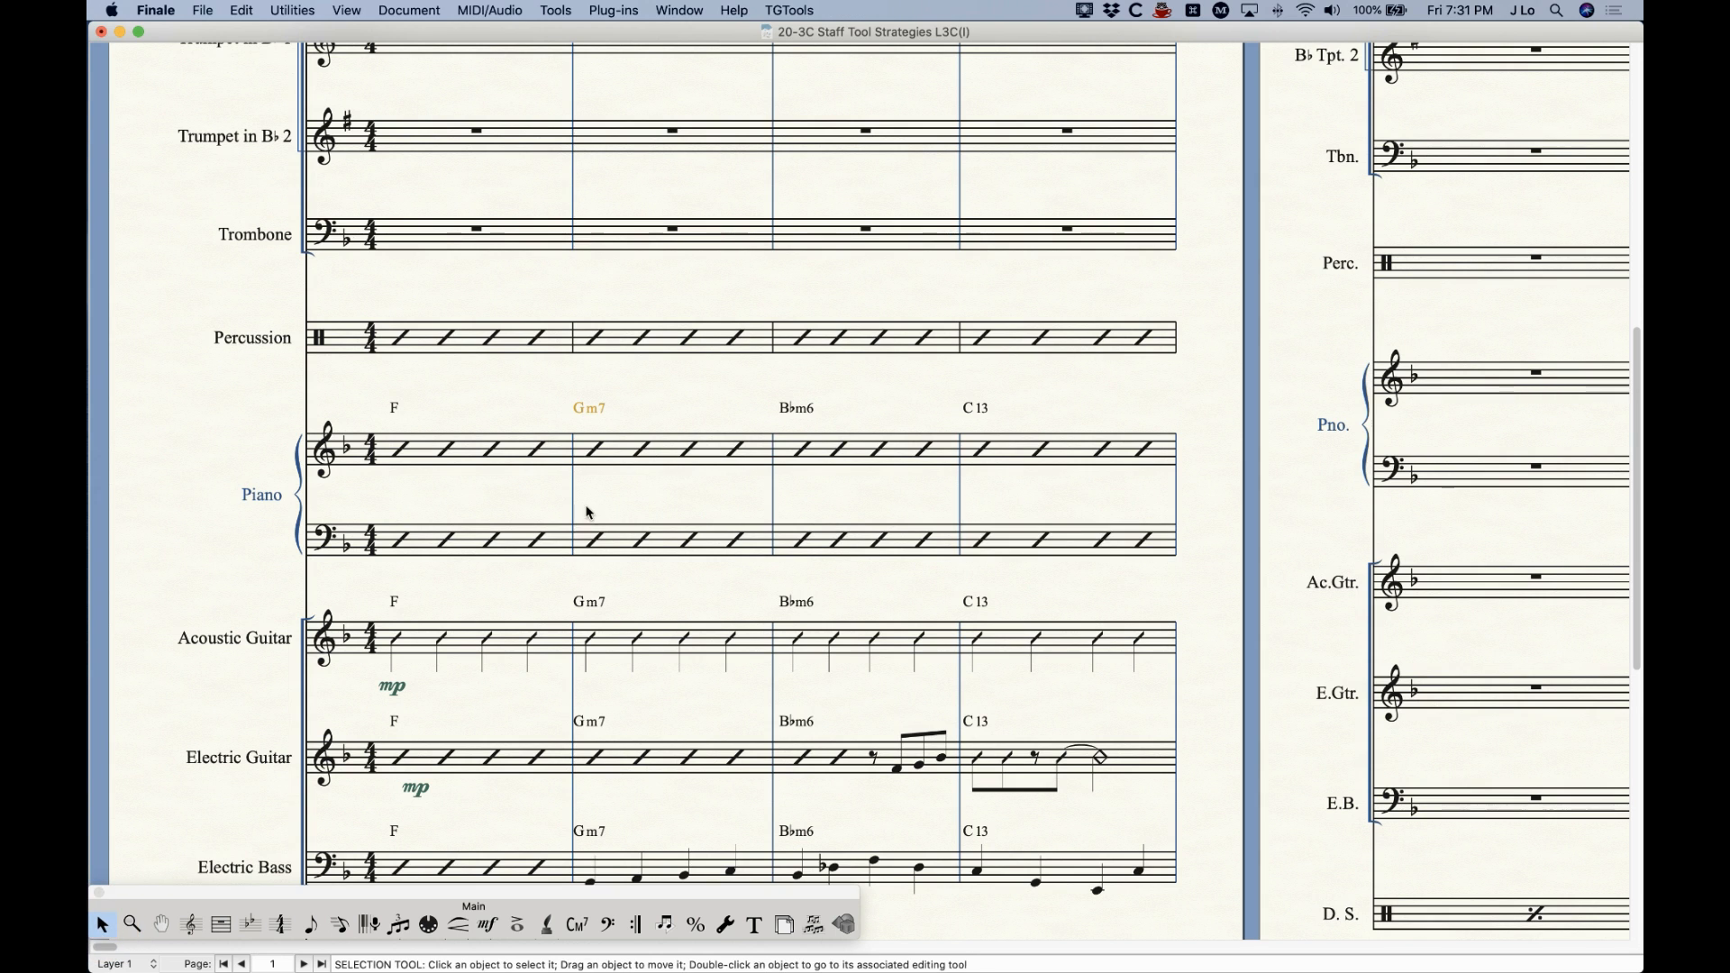
left_click(502, 446)
right_click(506, 442)
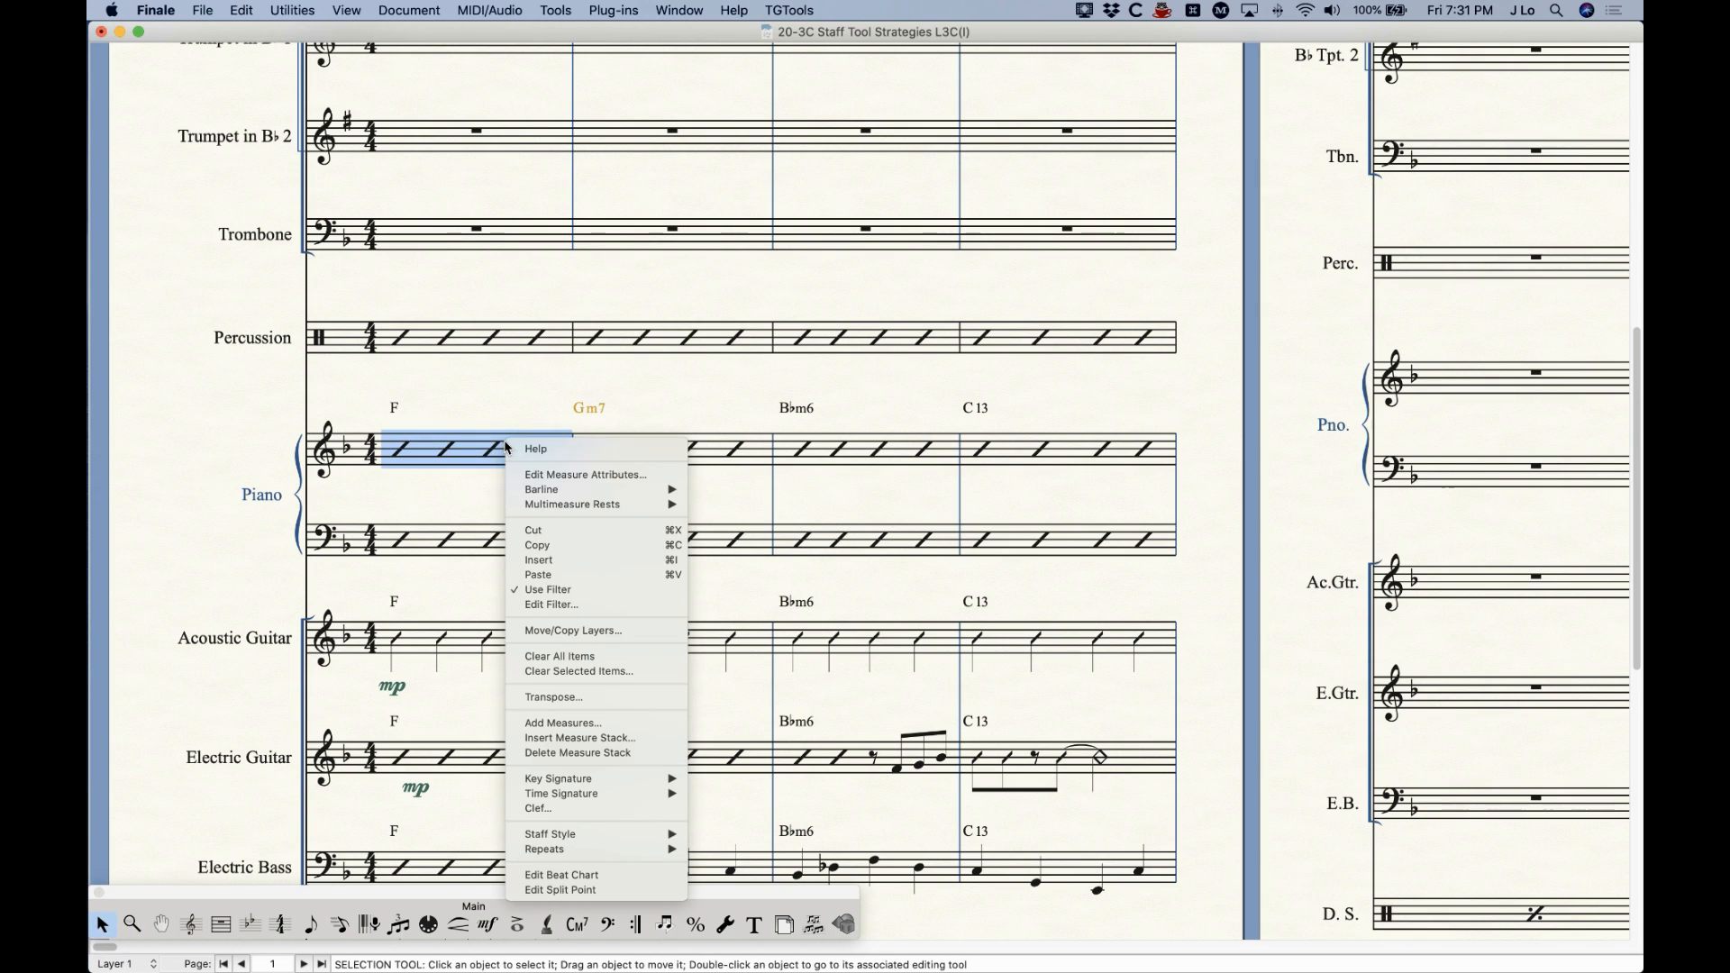
left_click(553, 589)
left_click(501, 391)
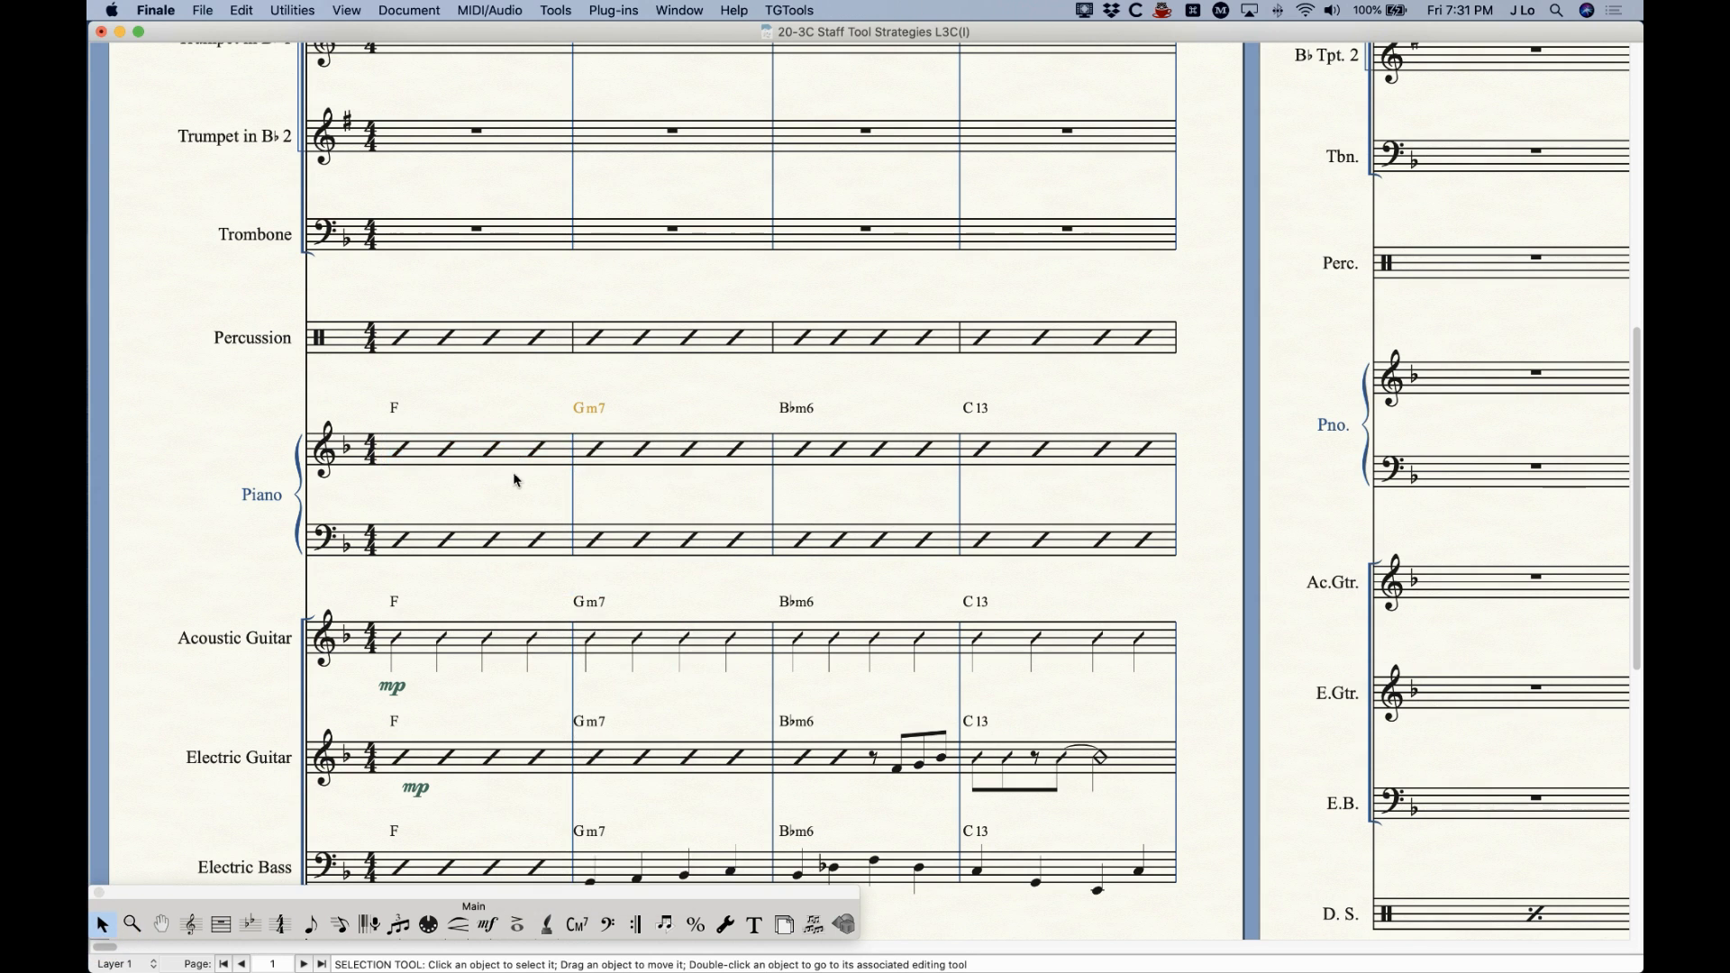
key("super+minus")
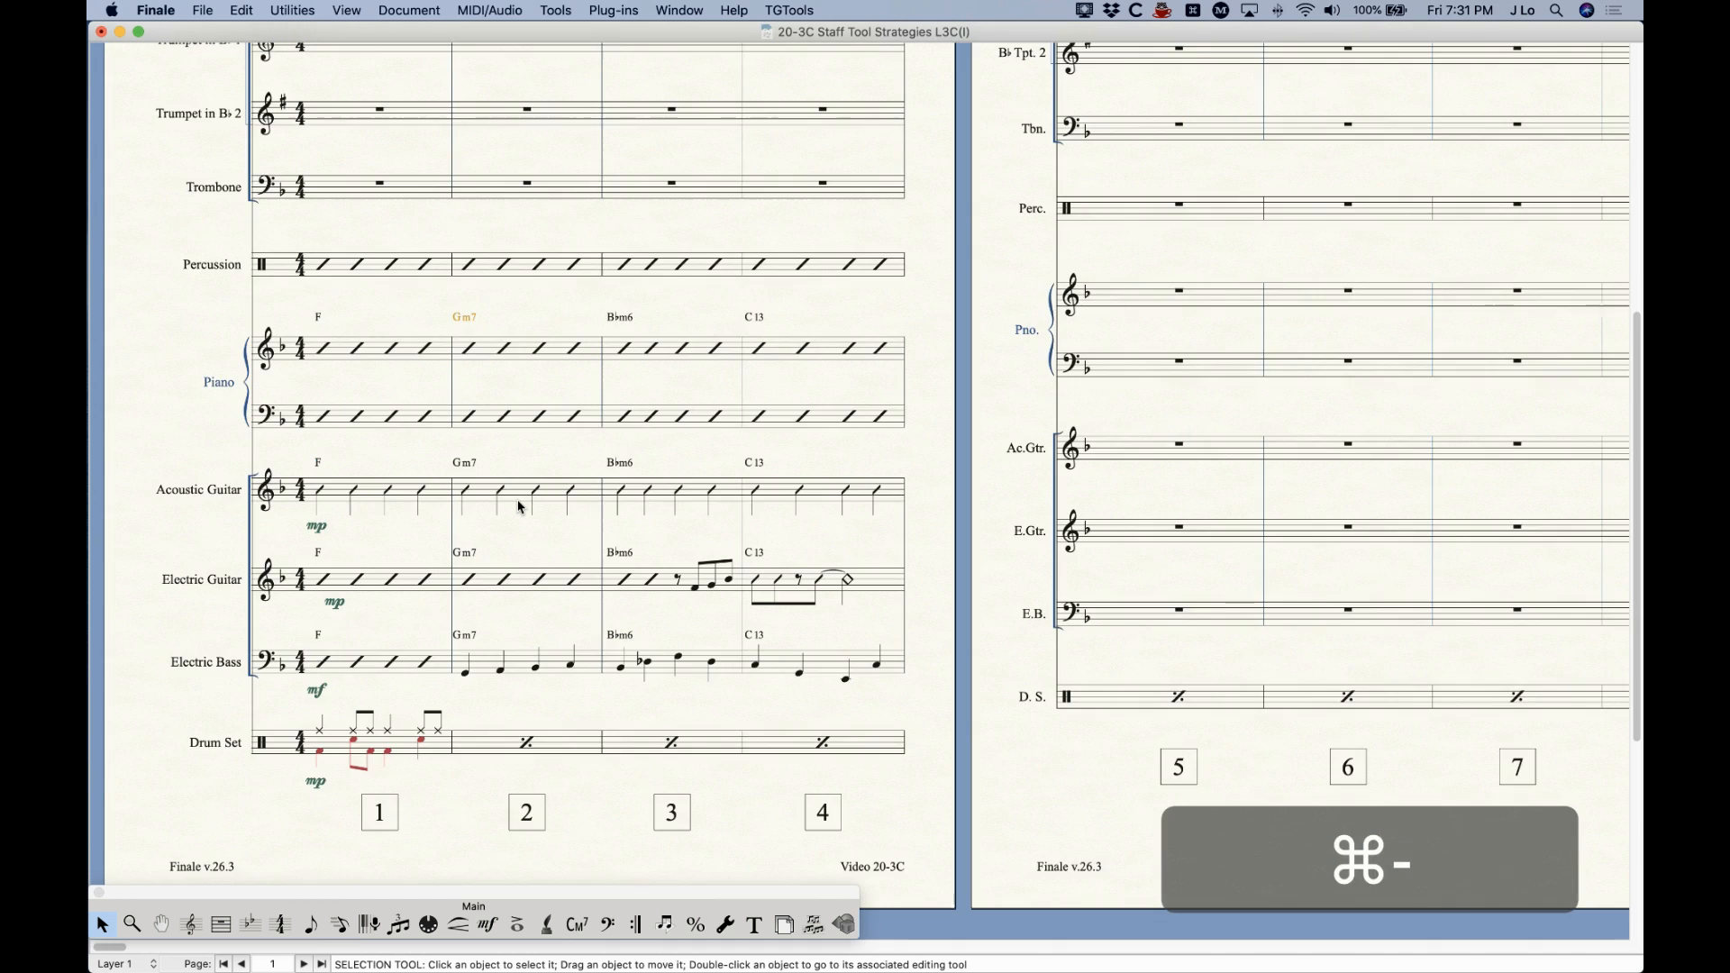
left_click(191, 923)
key("Escape")
right_click(389, 261)
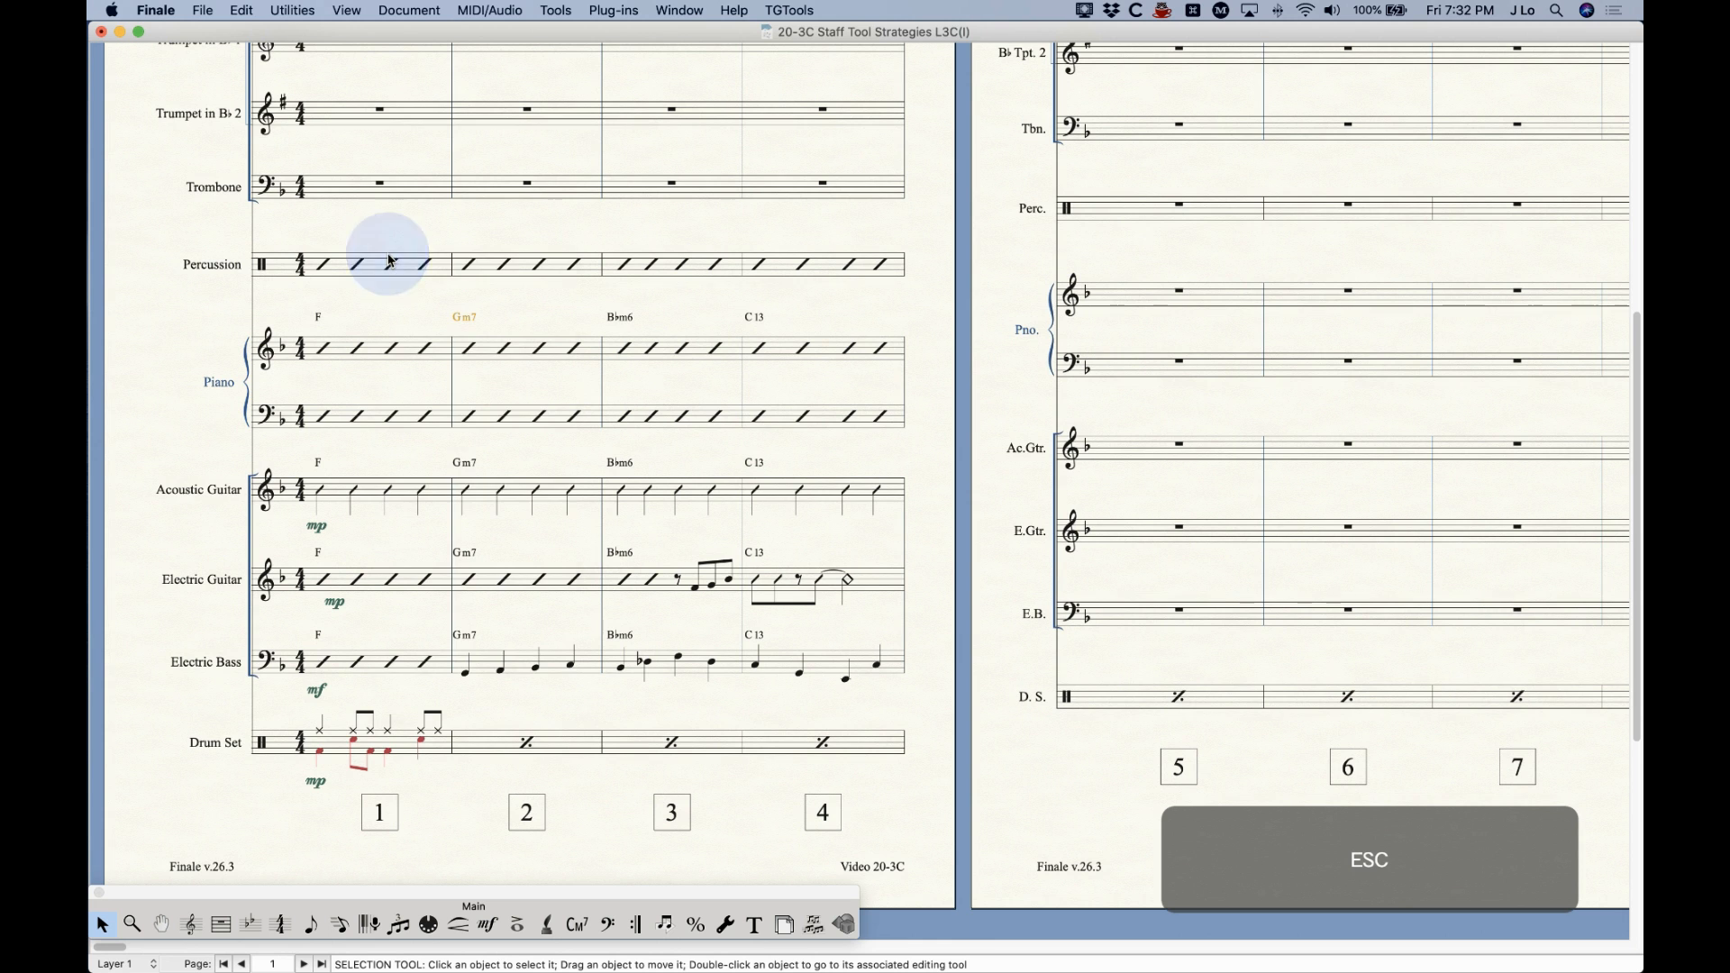
left_click(656, 535)
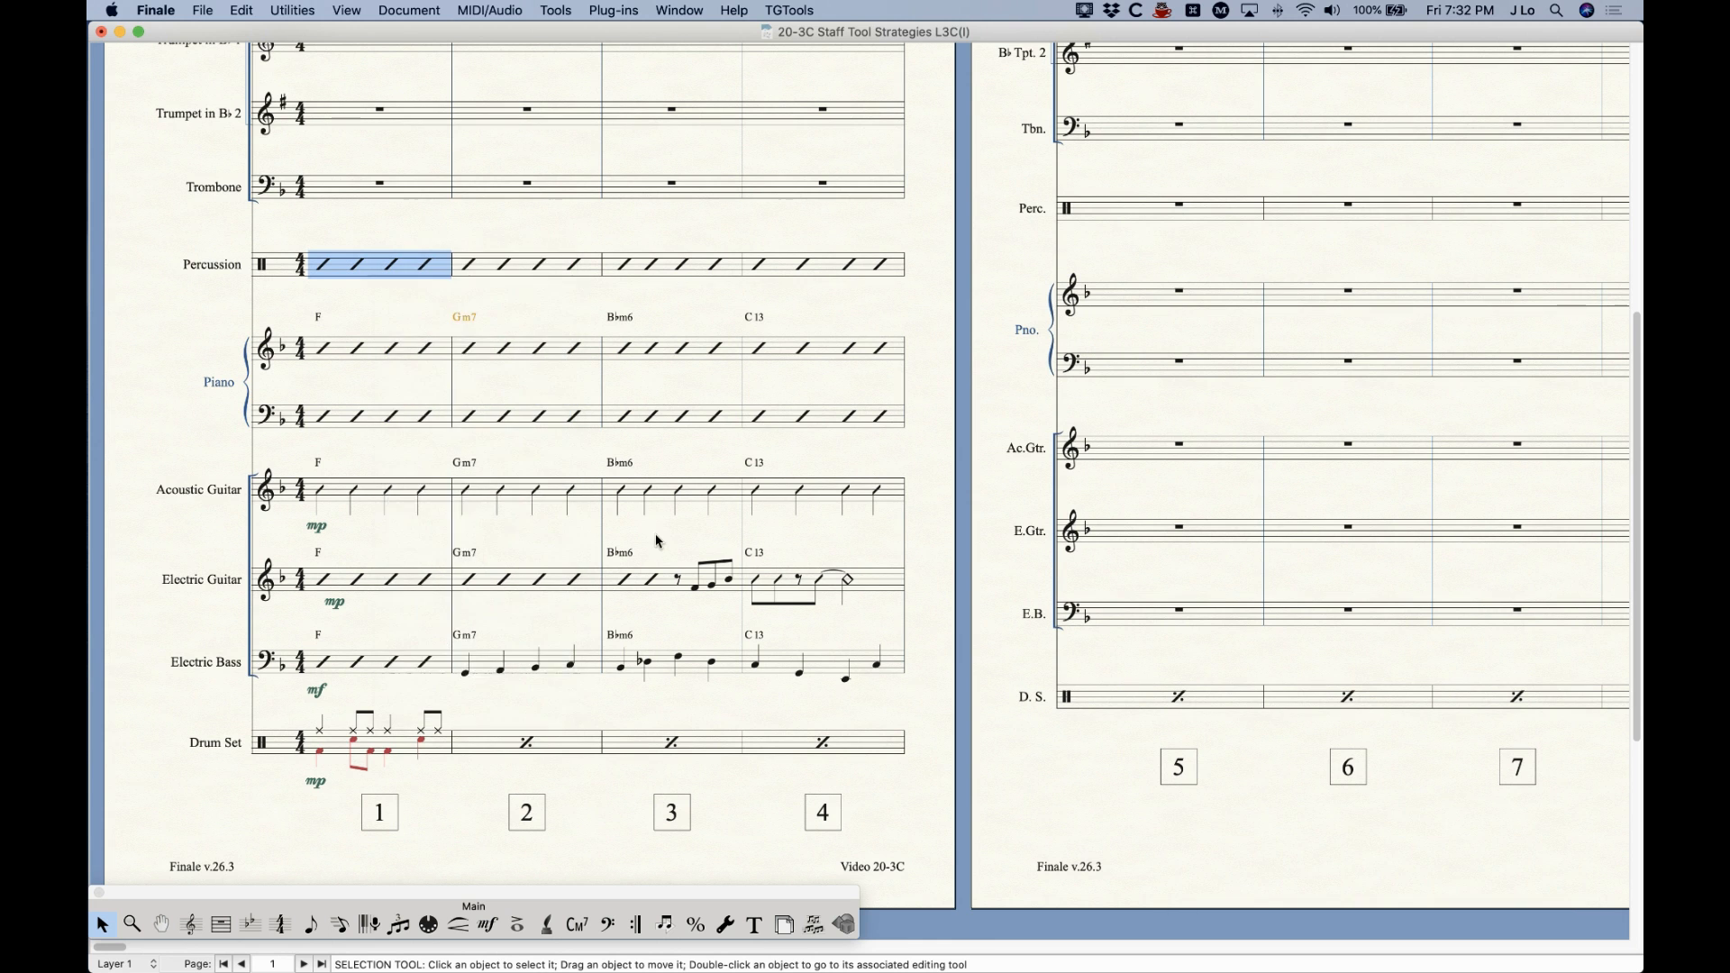
- Copy measure 4 of the Percussion staff and paste it 16 times horizontally, starting at measure 5
scroll(645, 535, "right", 2)
scroll(645, 539, "right", 1)
left_click(753, 262)
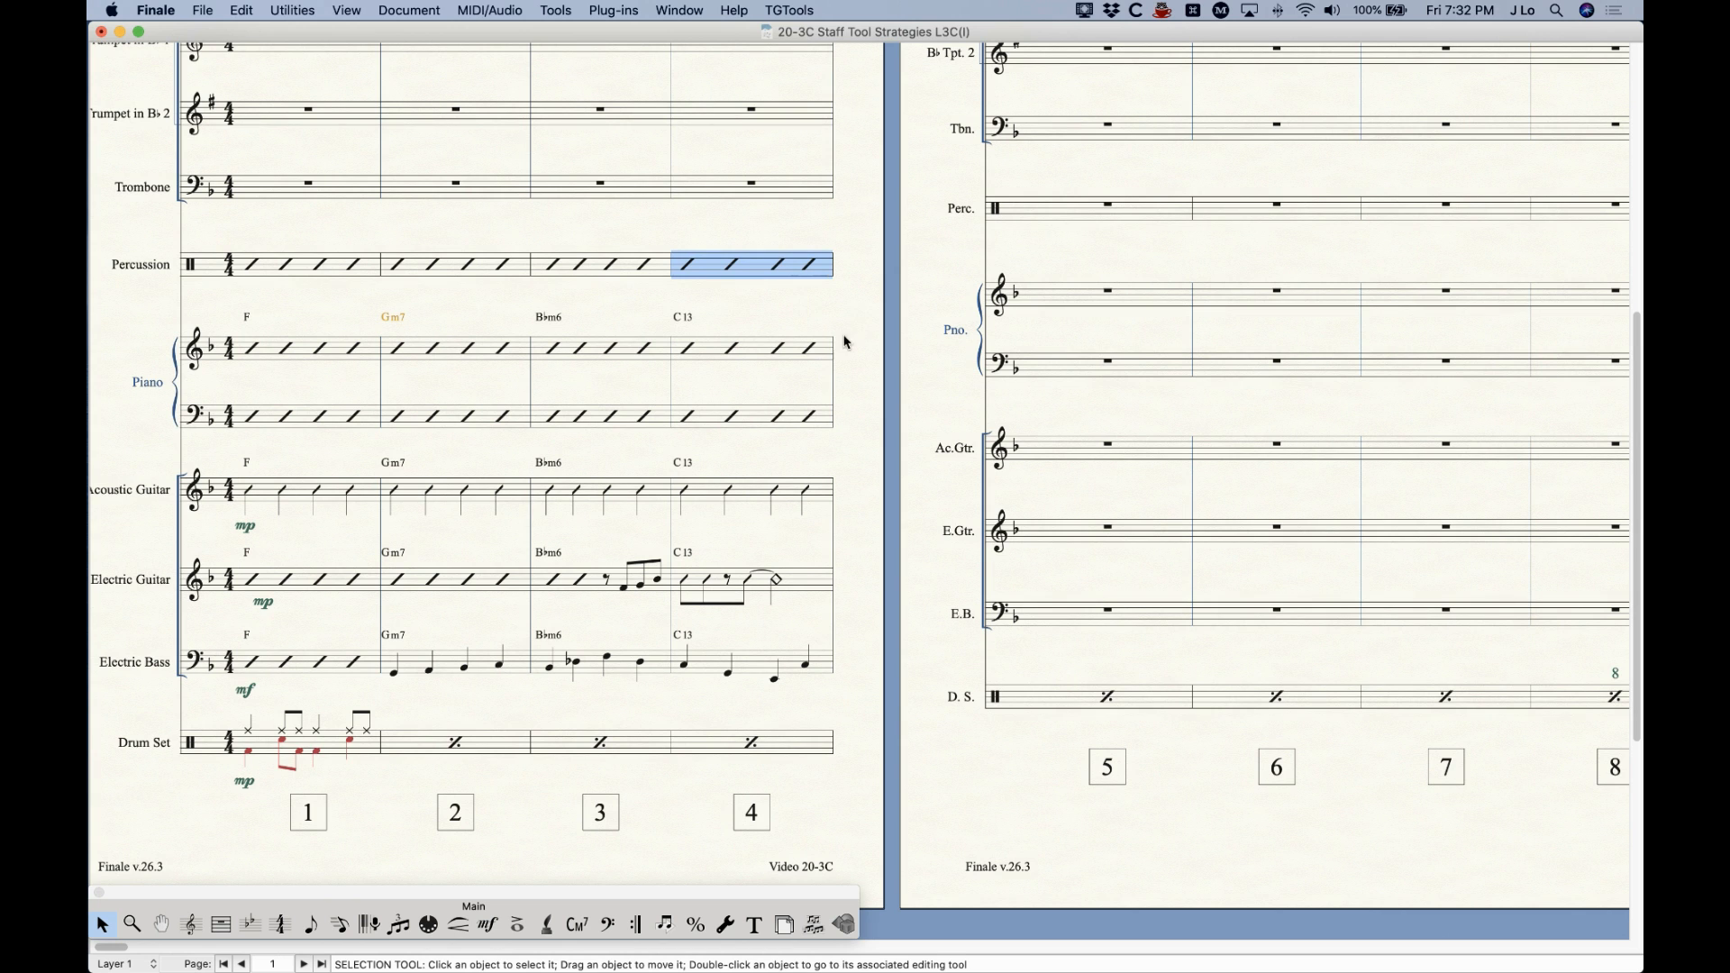
key("super+c")
left_click(1080, 208)
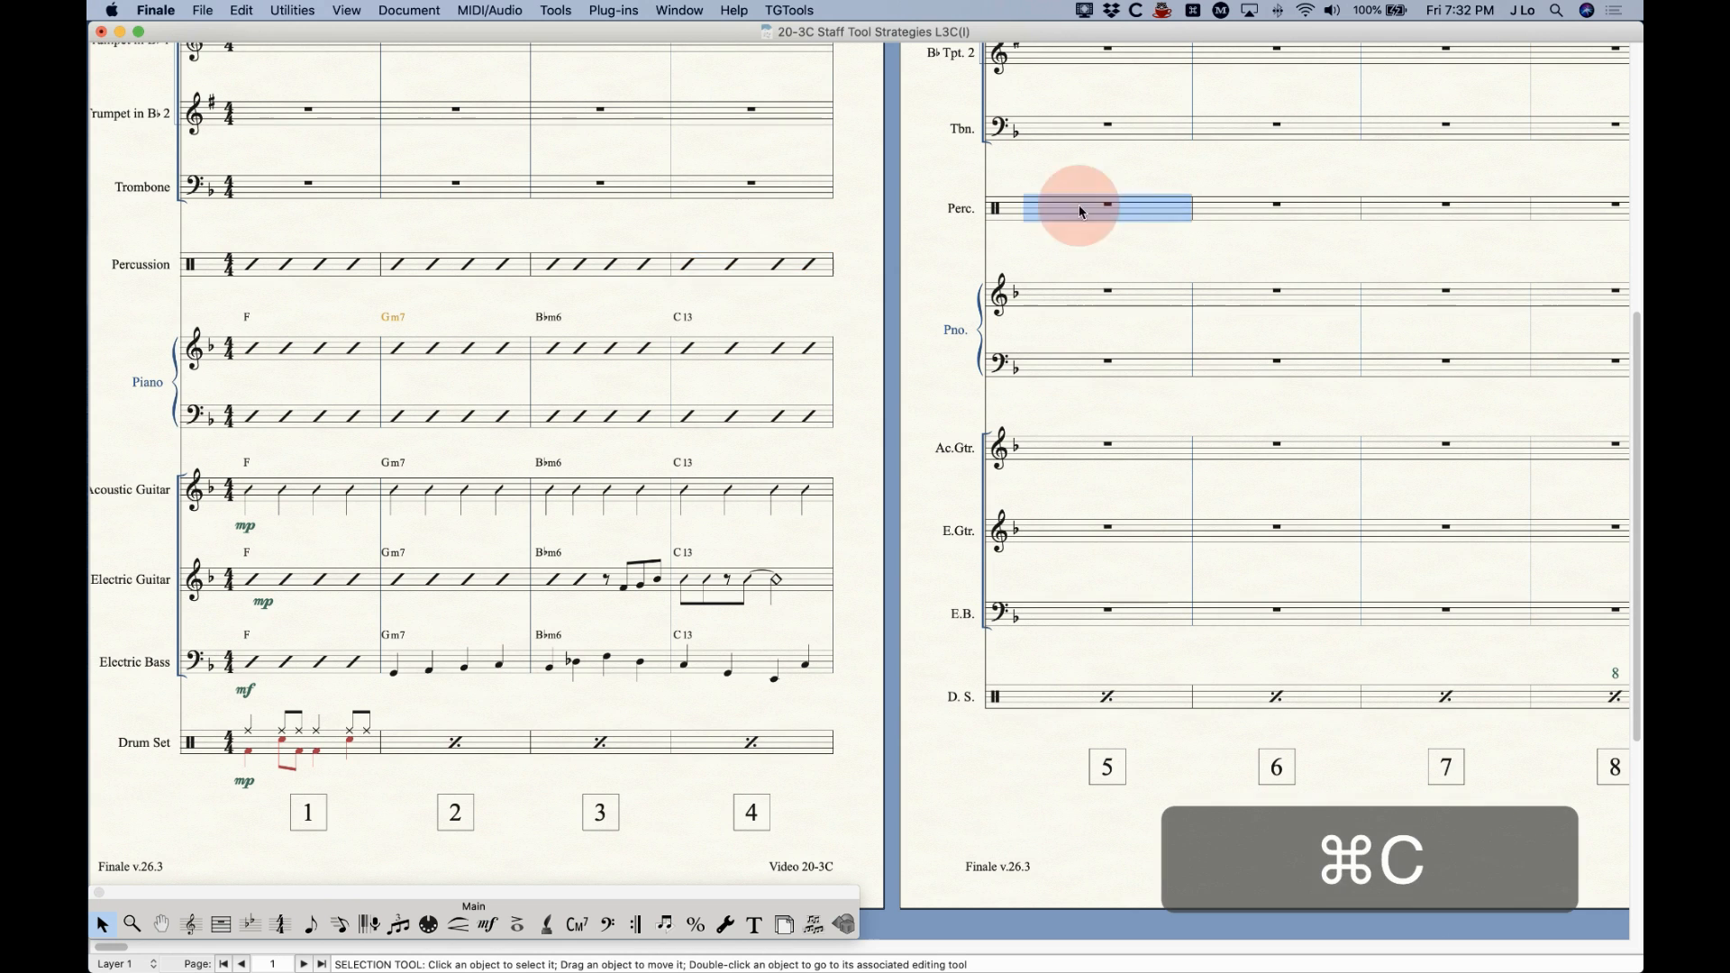
left_click(251, 9)
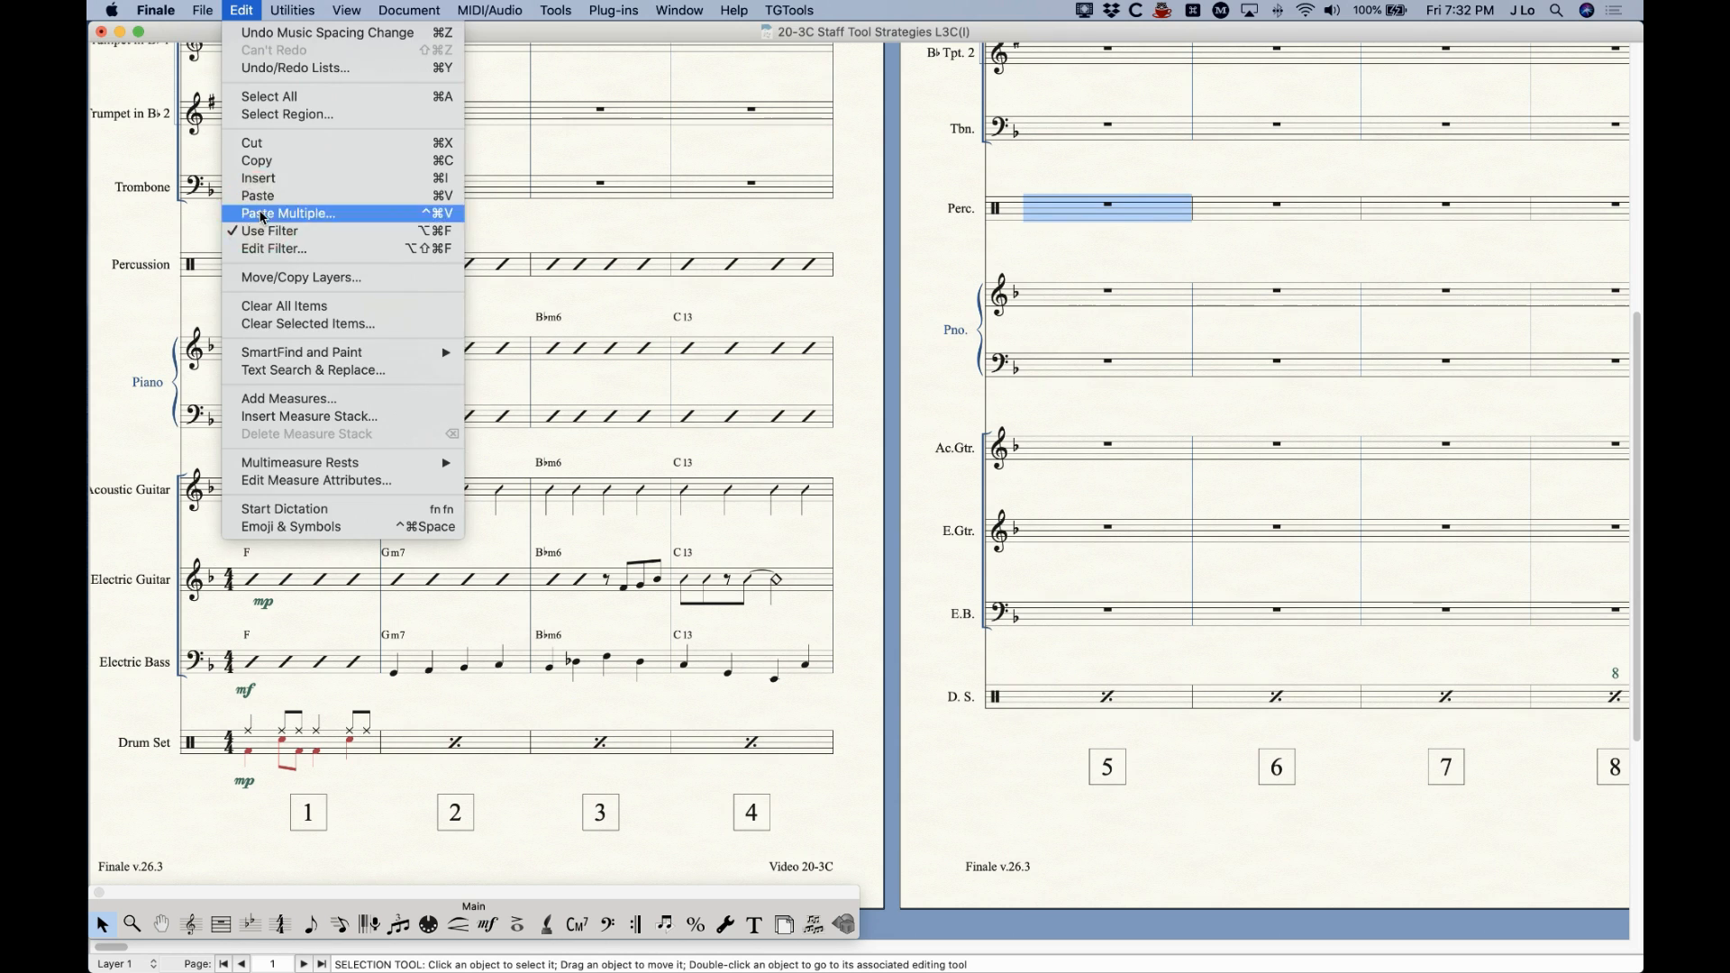
left_click(275, 213)
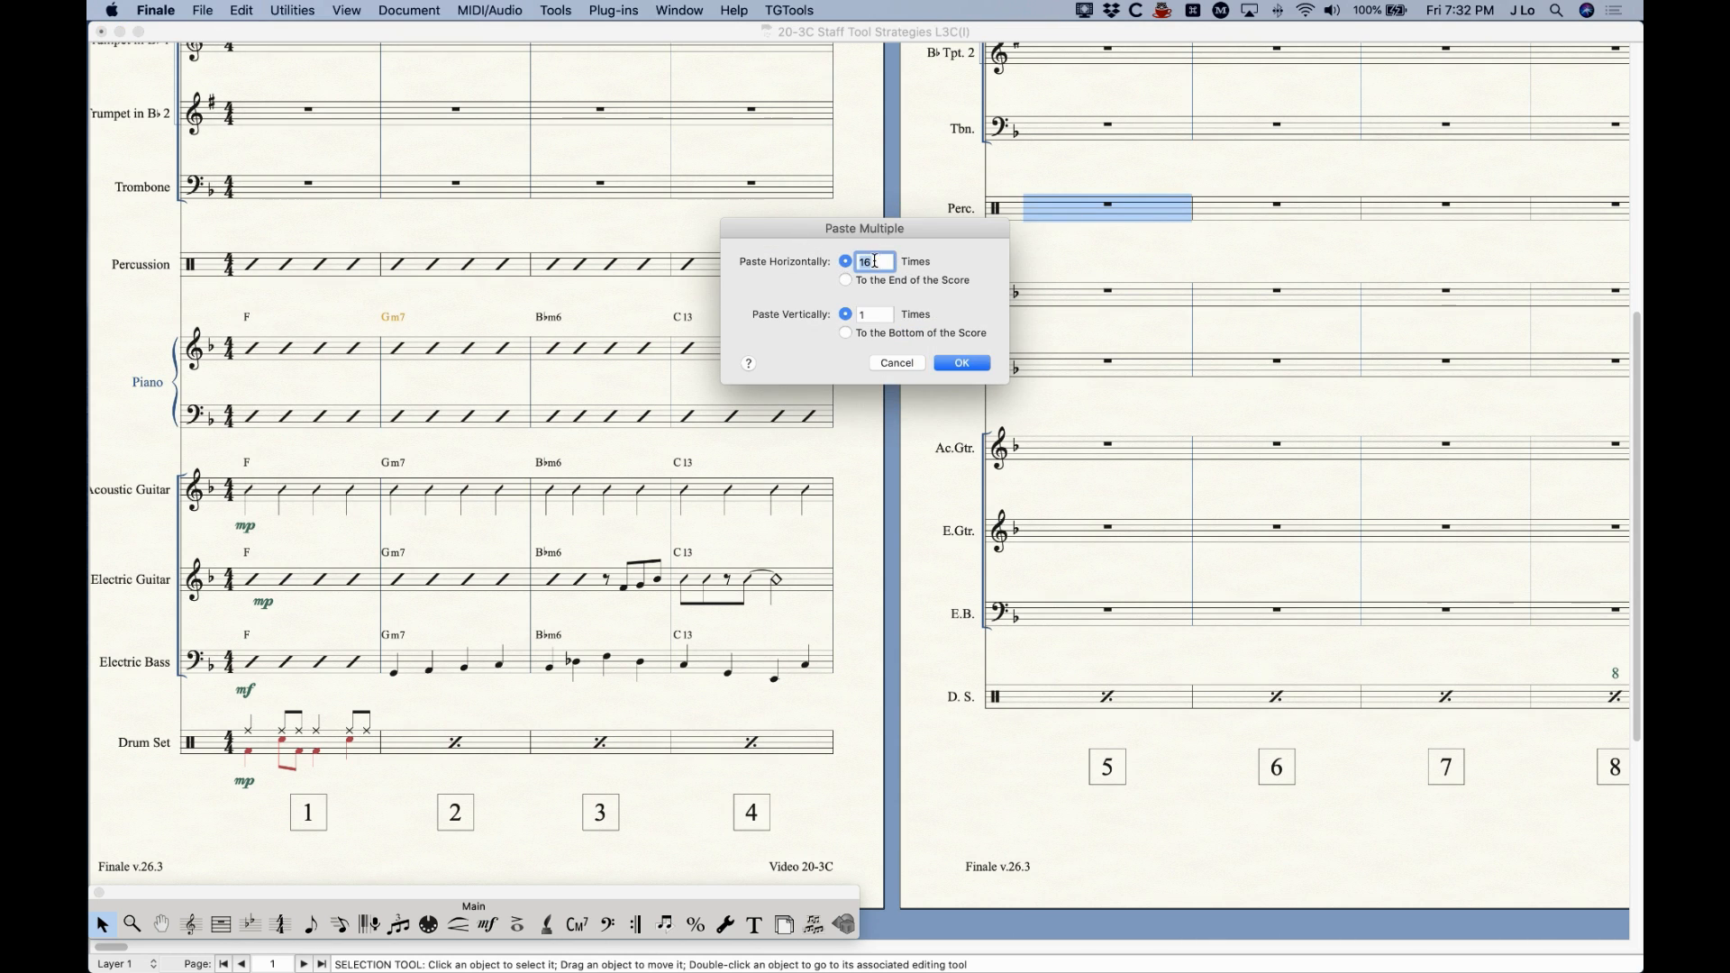
left_click(962, 364)
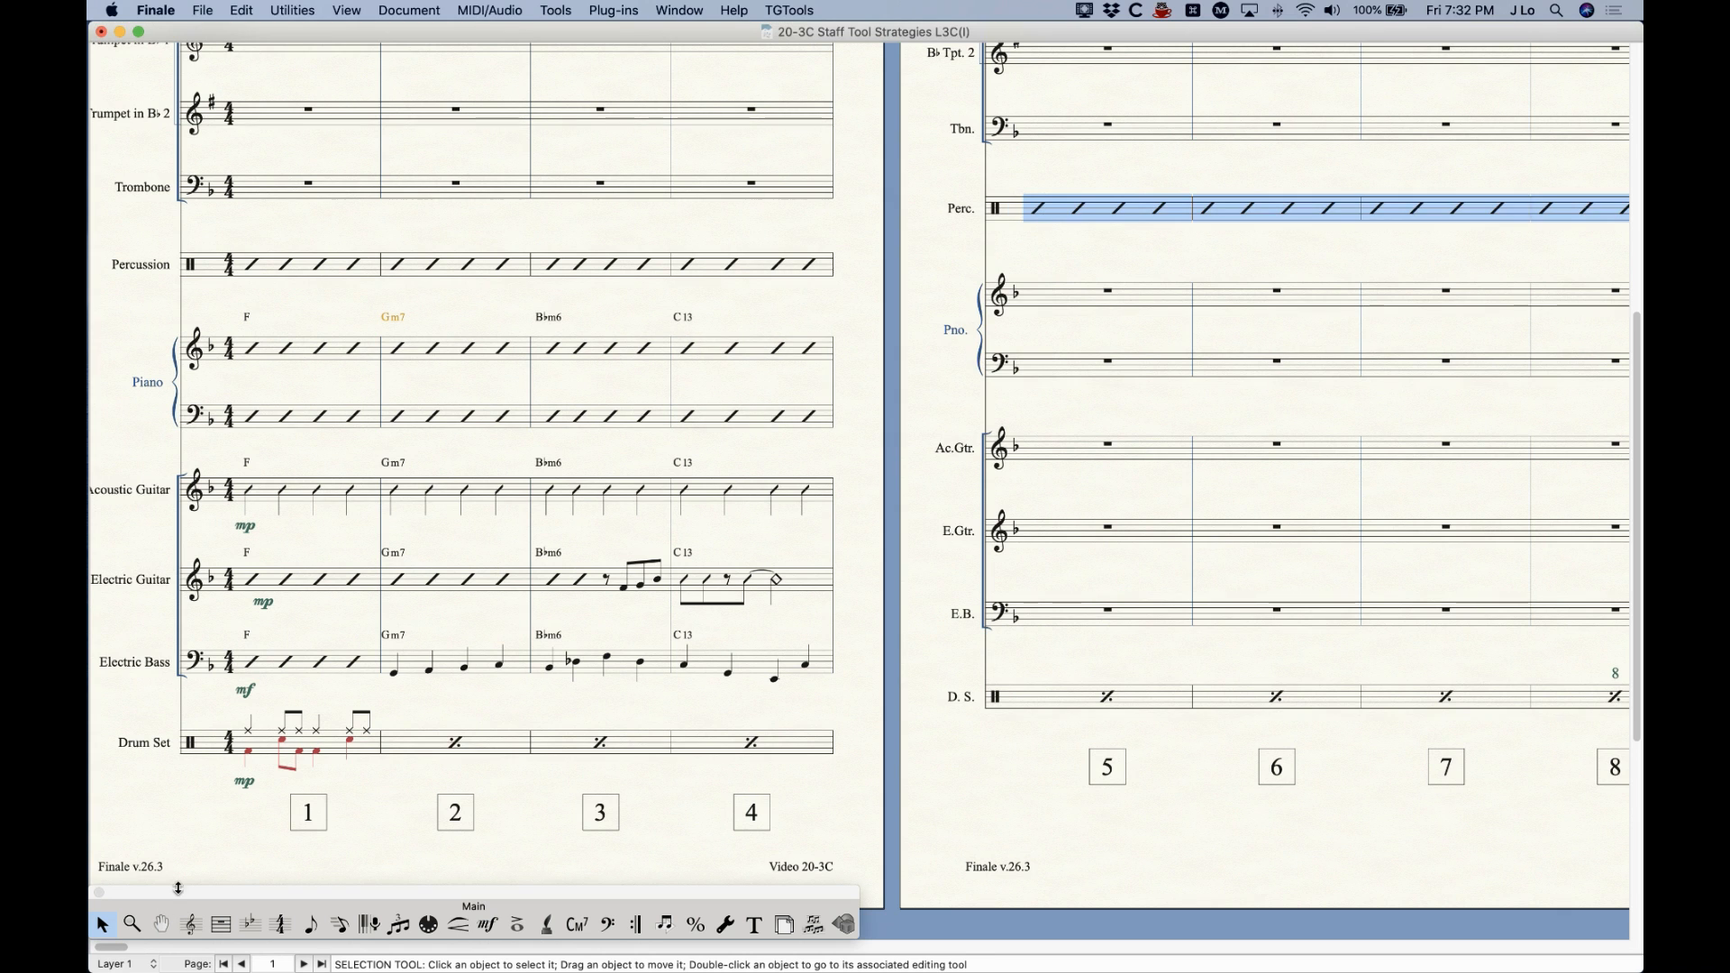
- Check the pasted slash notation along the Percussion staff from measure 5 through measure 20
right_click(1090, 203)
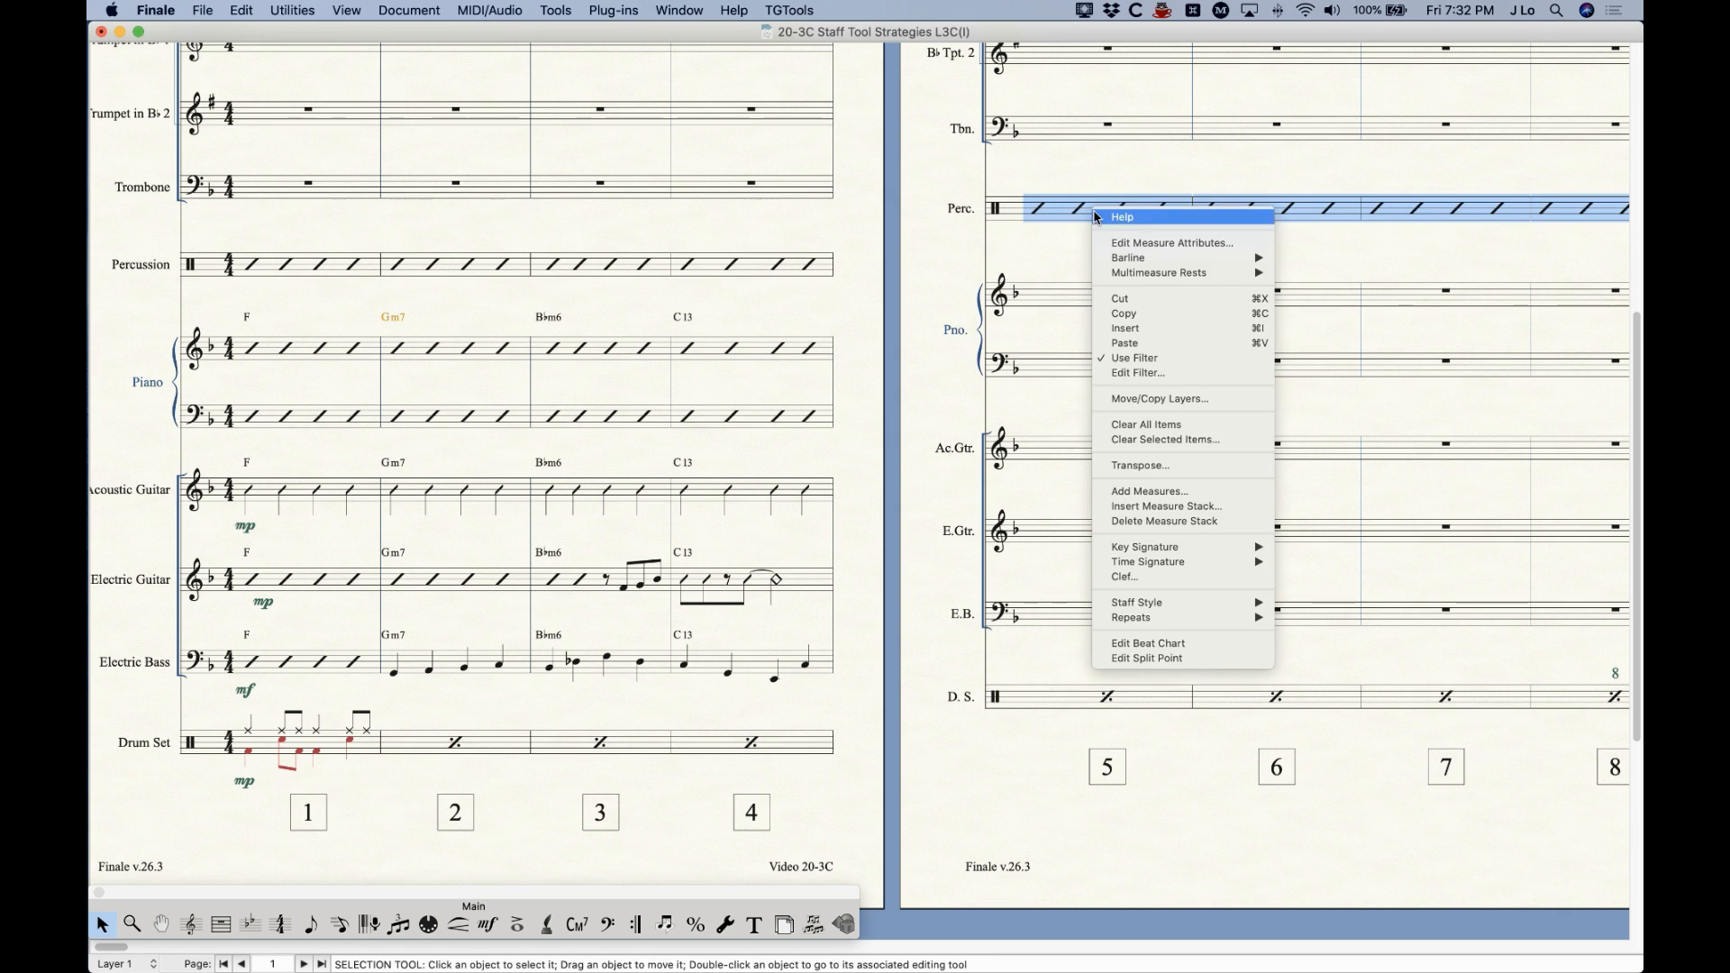
left_click(1089, 183)
scroll(805, 272, "right", 10)
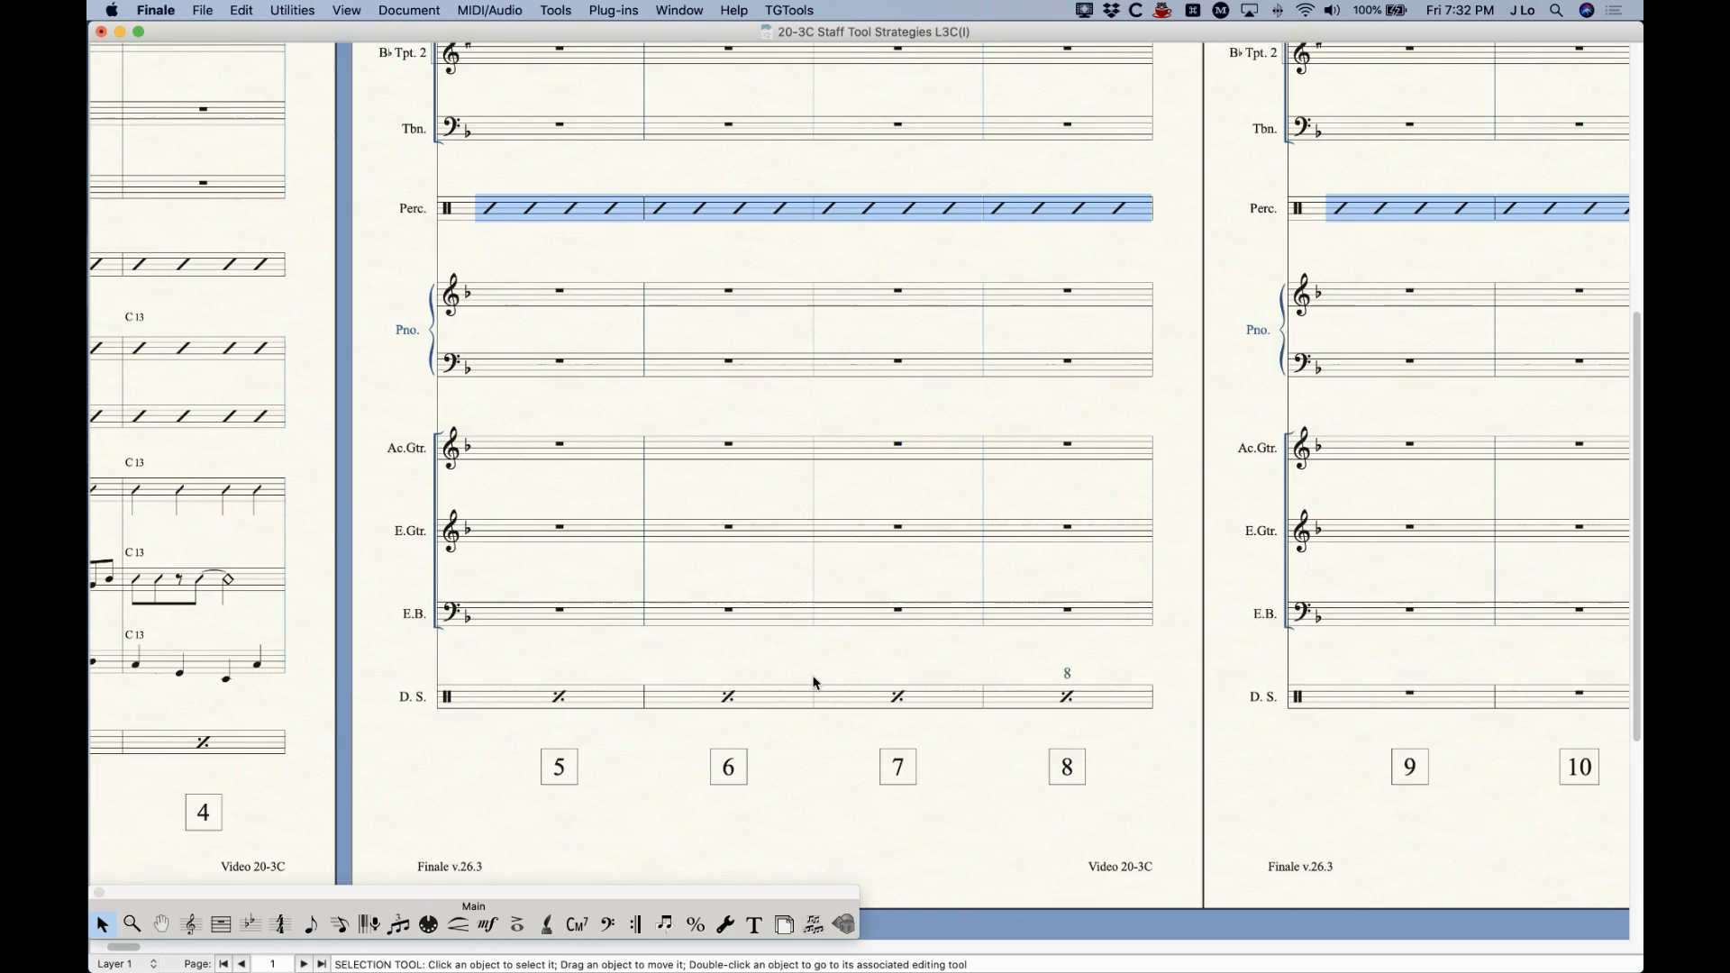
scroll(636, 538, "right", 15)
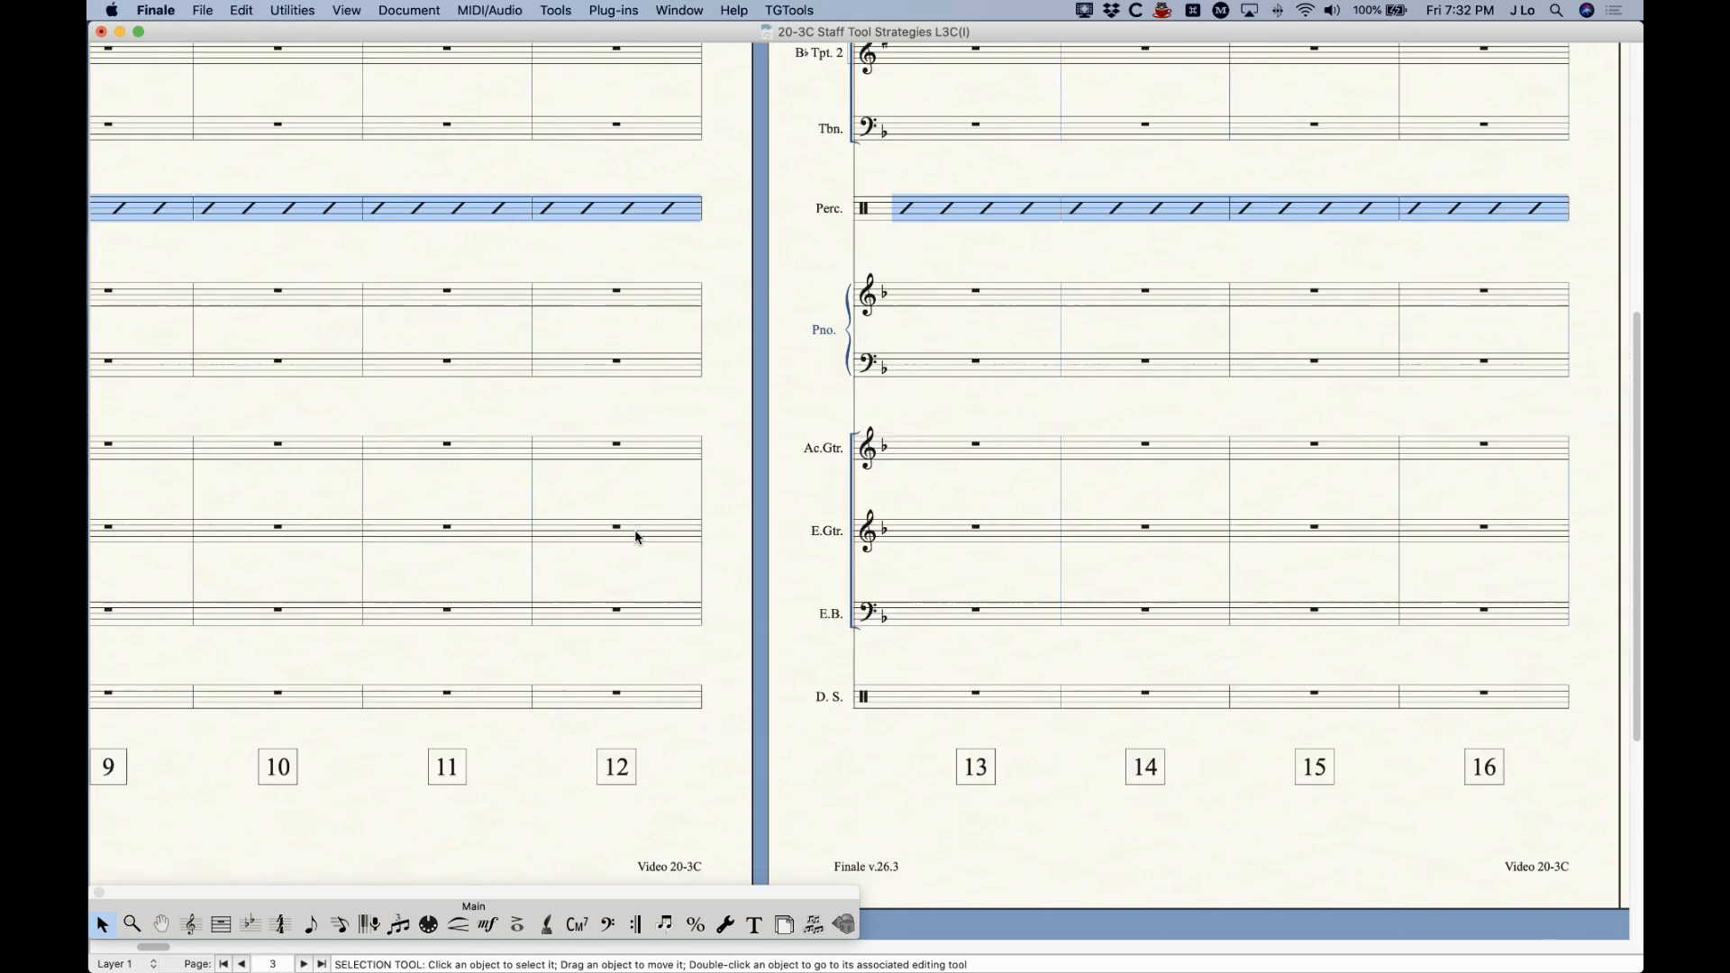
scroll(636, 538, "right", 10)
scroll(636, 538, "left", 15)
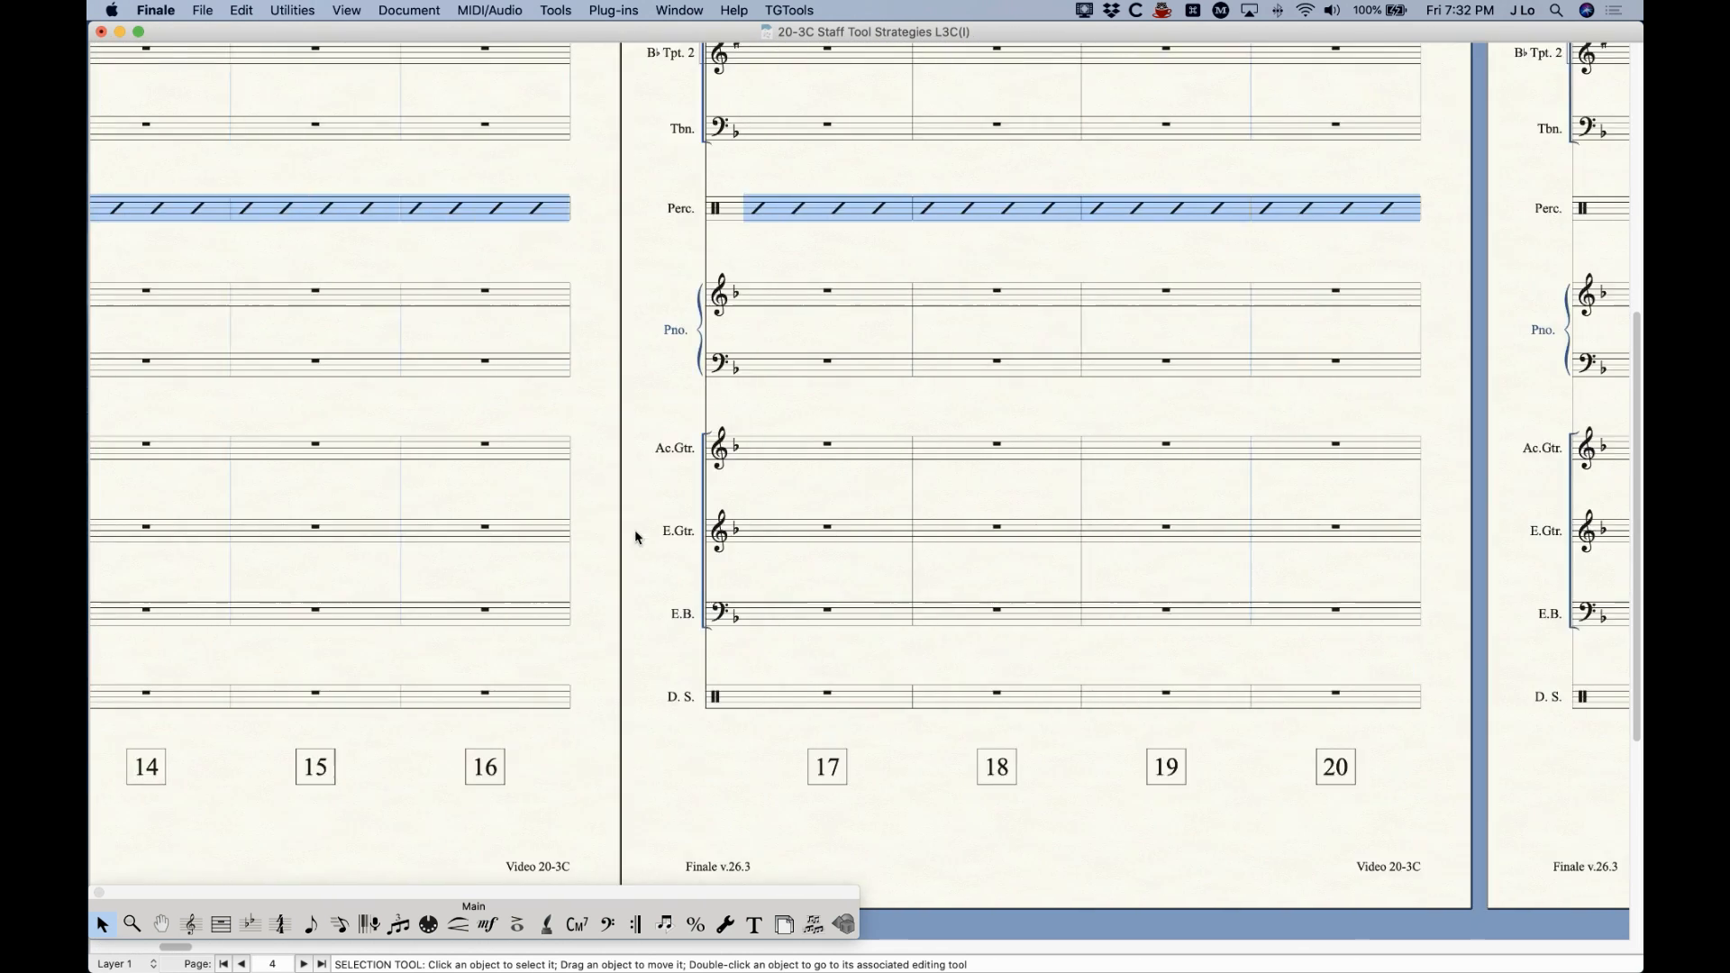
scroll(636, 538, "left", 15)
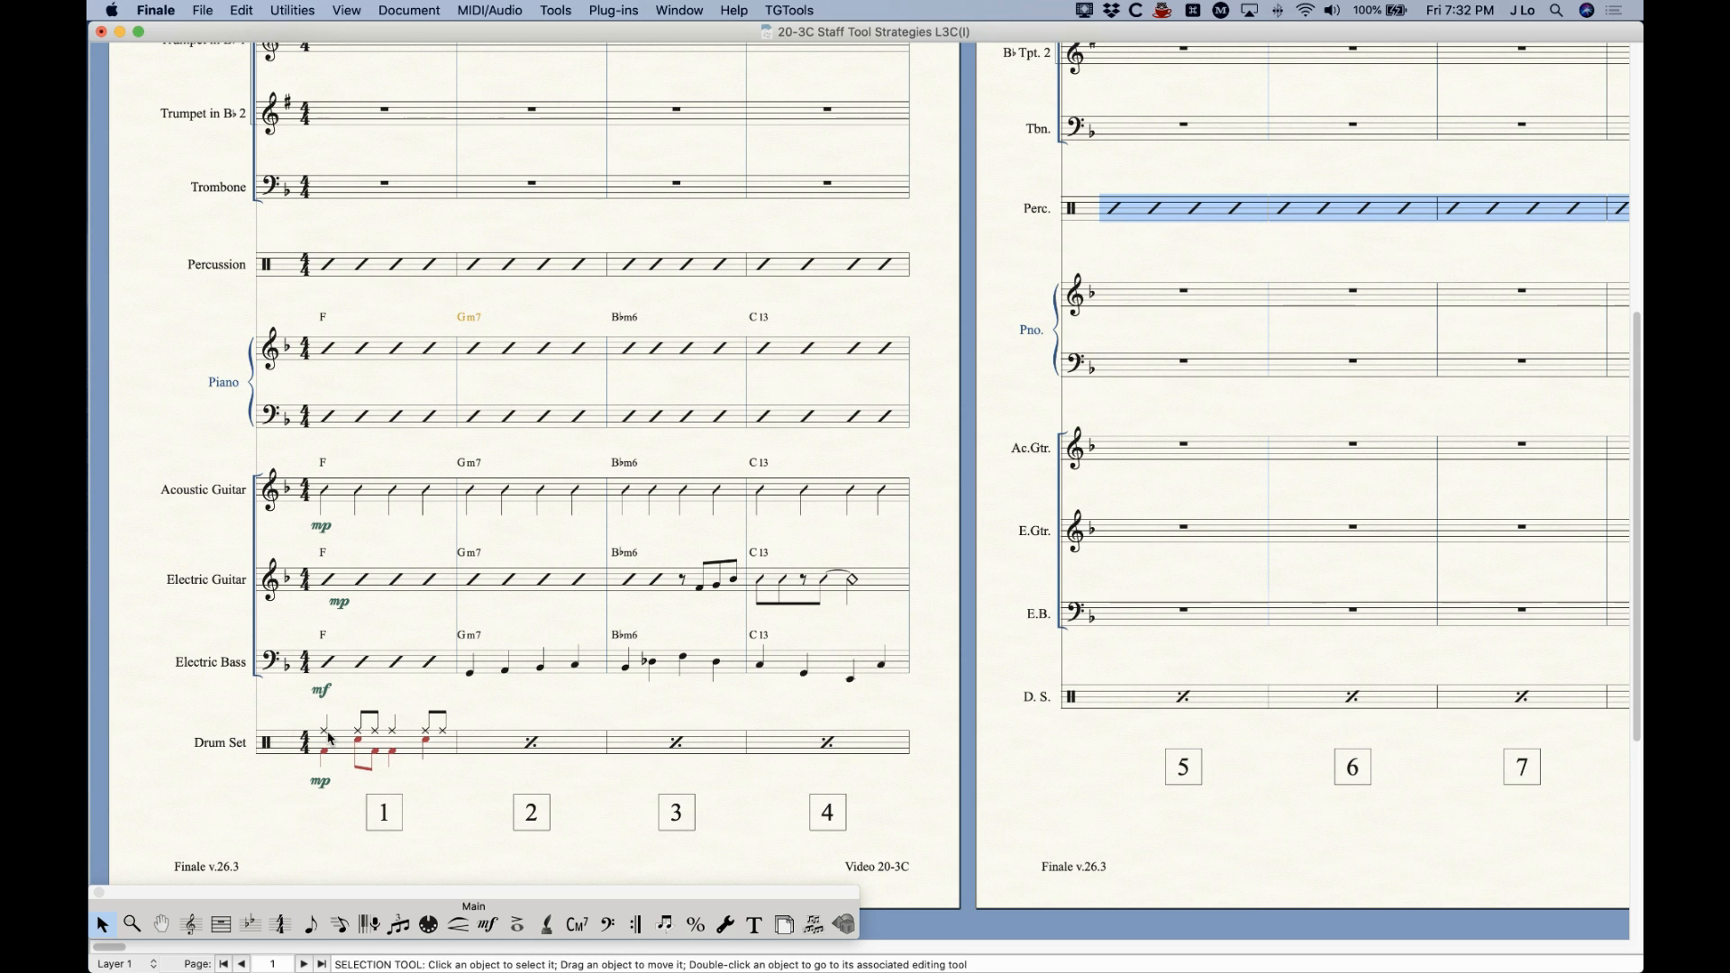
- Examine with the Speedy Entry tool the notes under the one-bar repeat signs in Drum Set measures 2–4, 6 and 7
key("super+minus")
scroll(334, 804, "up", 2)
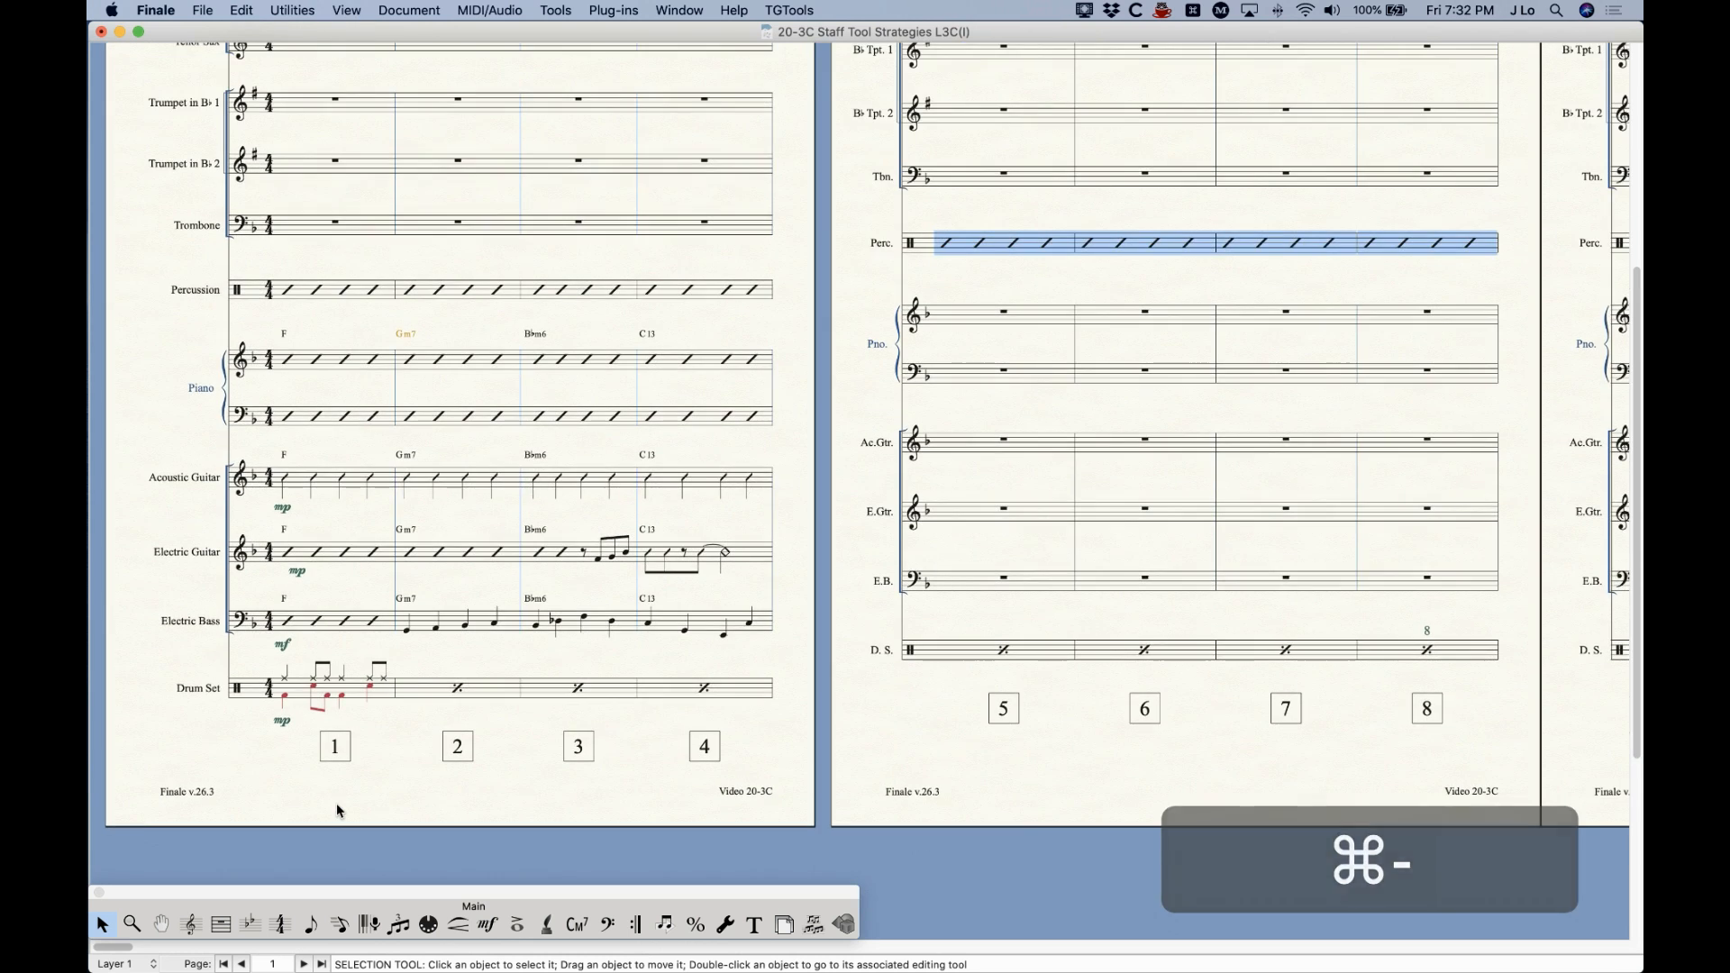
scroll(338, 802, "right", 2)
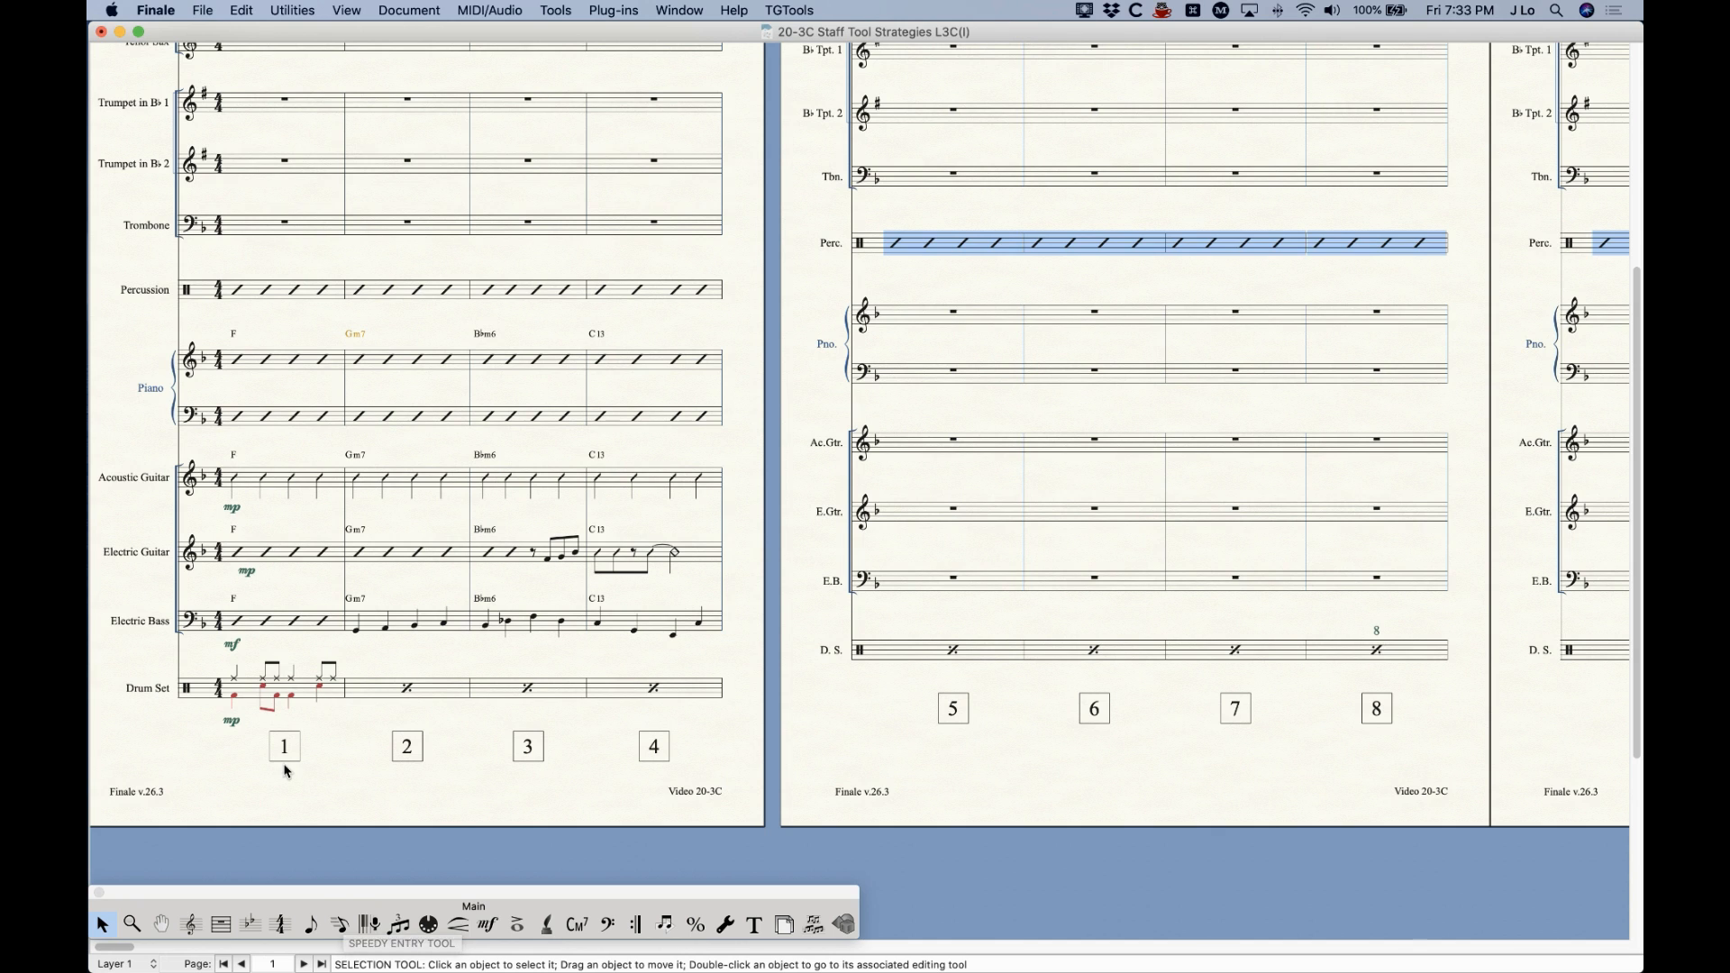
left_click(293, 693)
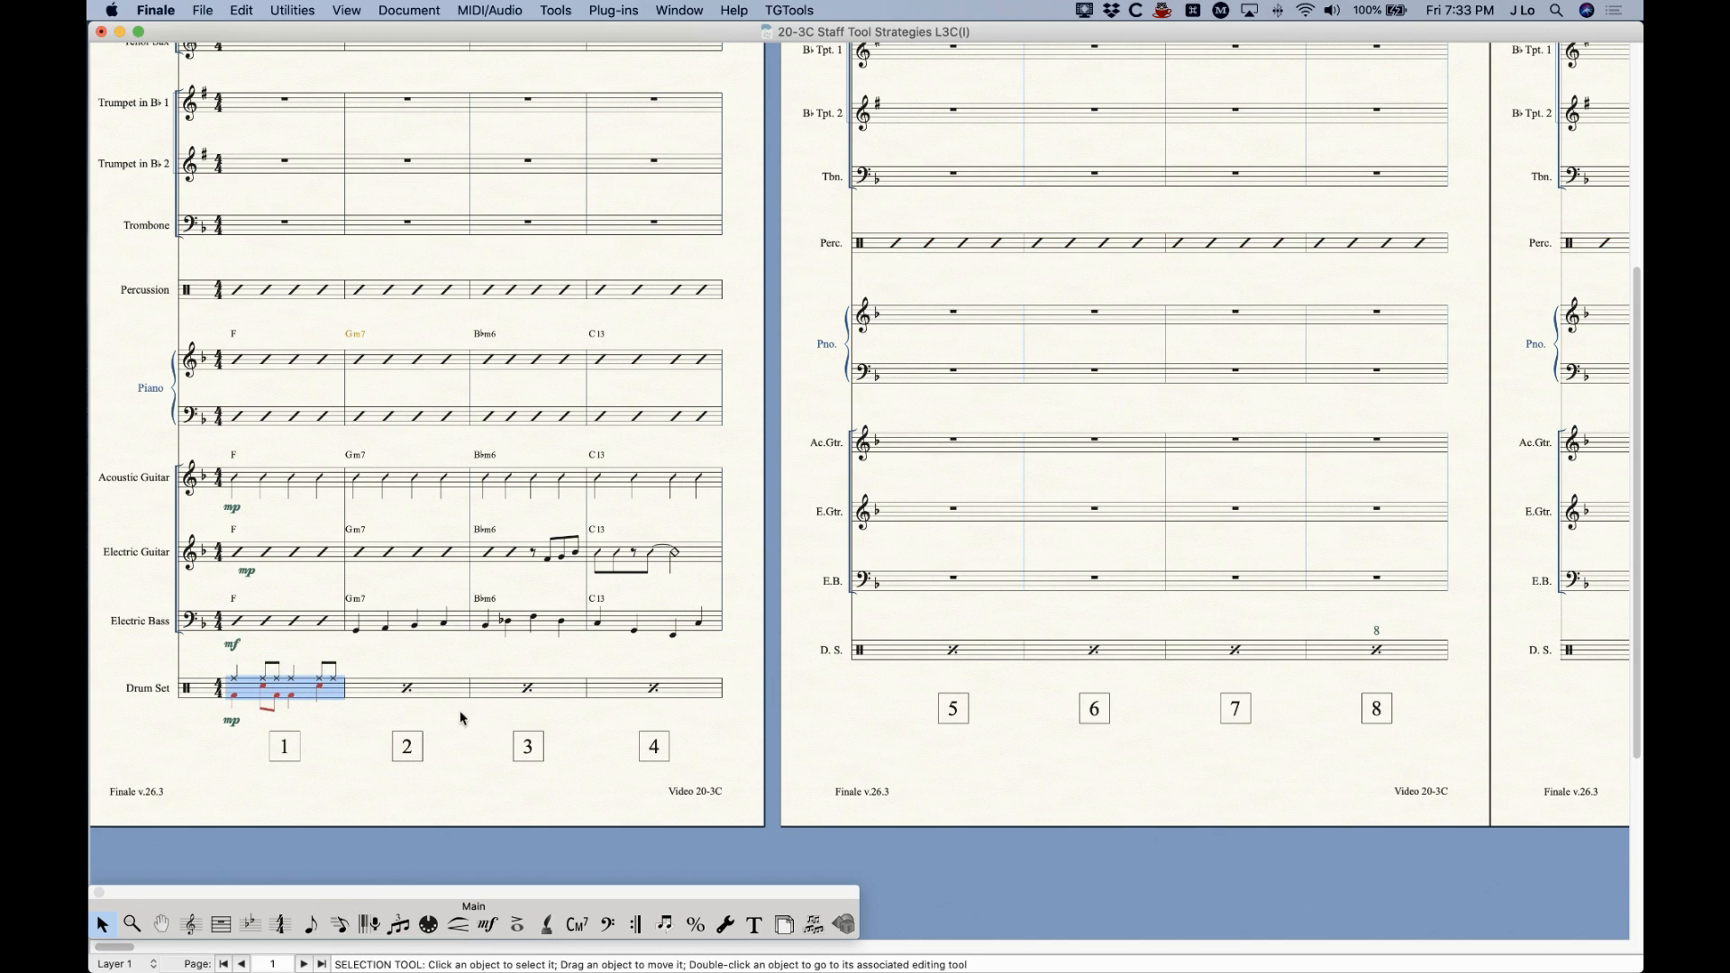
left_click(339, 925)
left_click(435, 689)
left_click(520, 691)
left_click(655, 689)
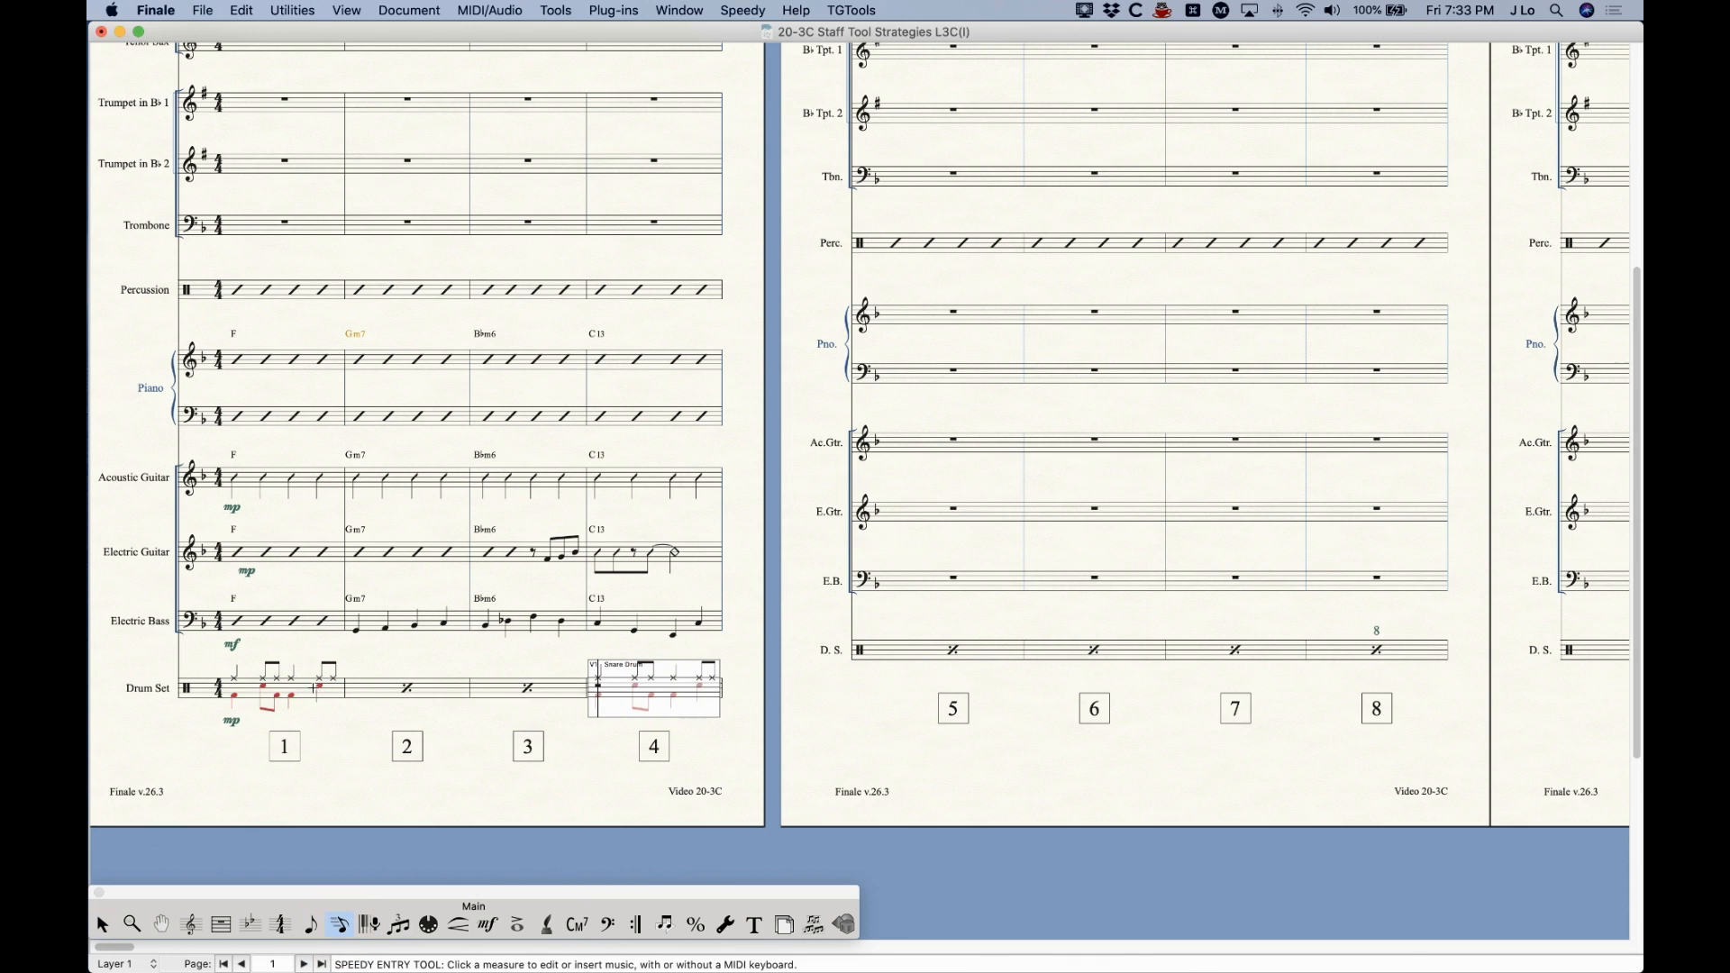
left_click(1058, 645)
left_click(1212, 657)
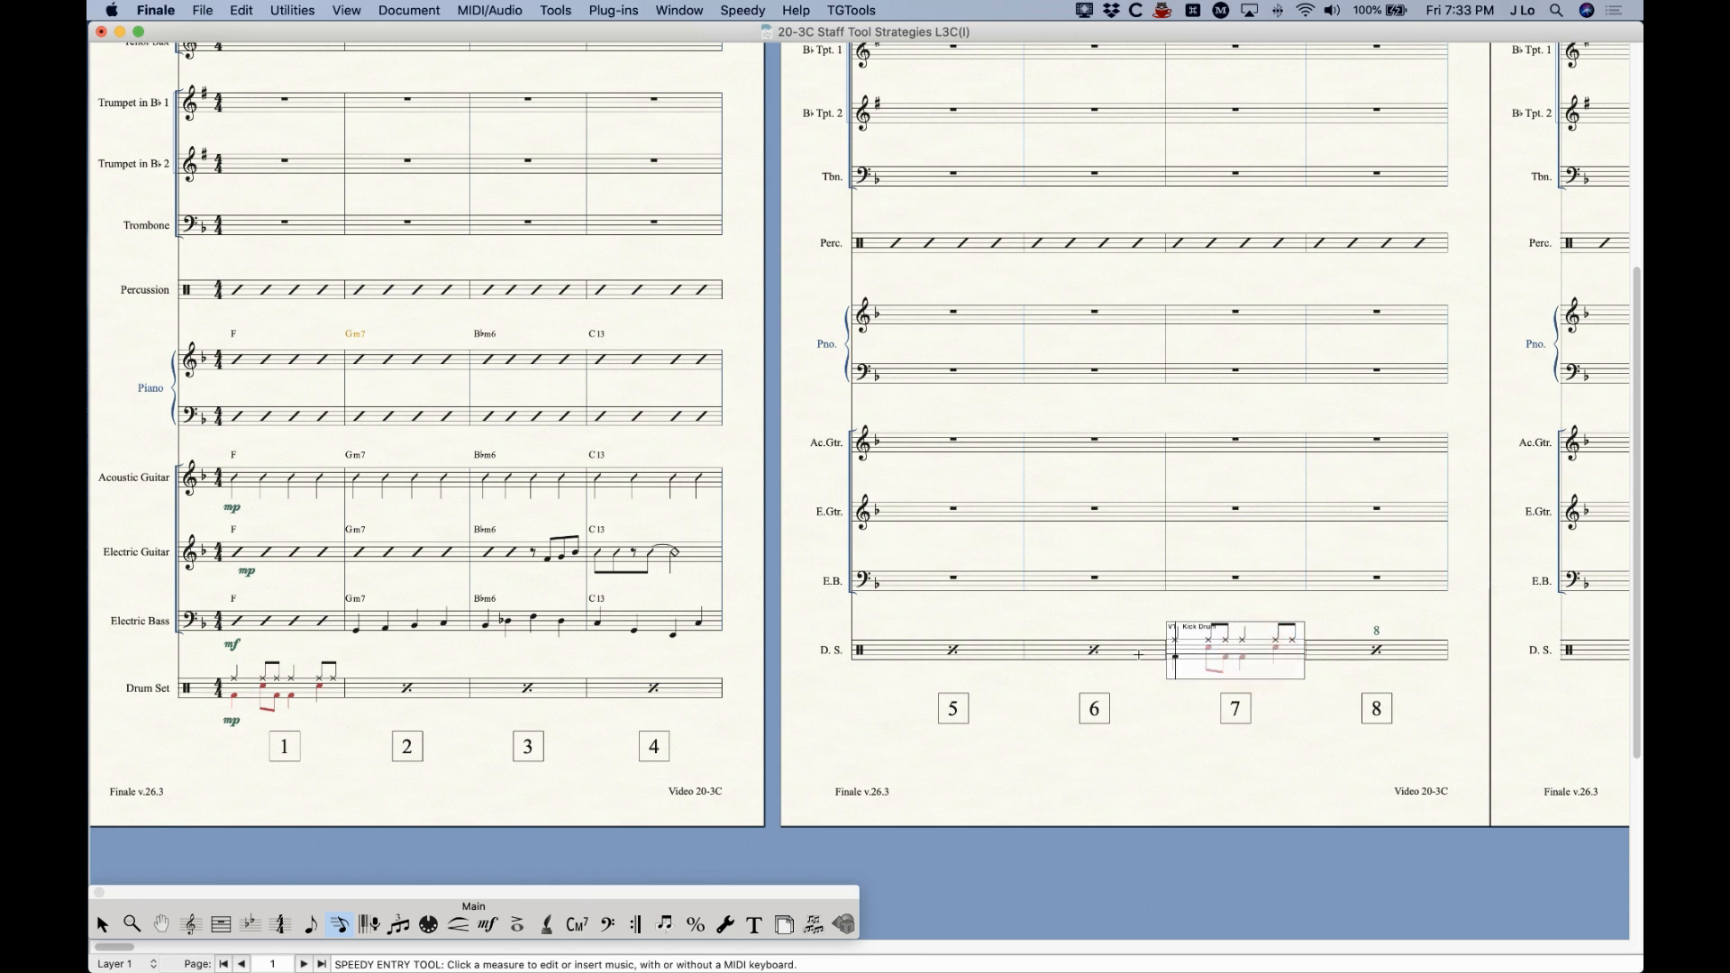
left_click(1143, 655)
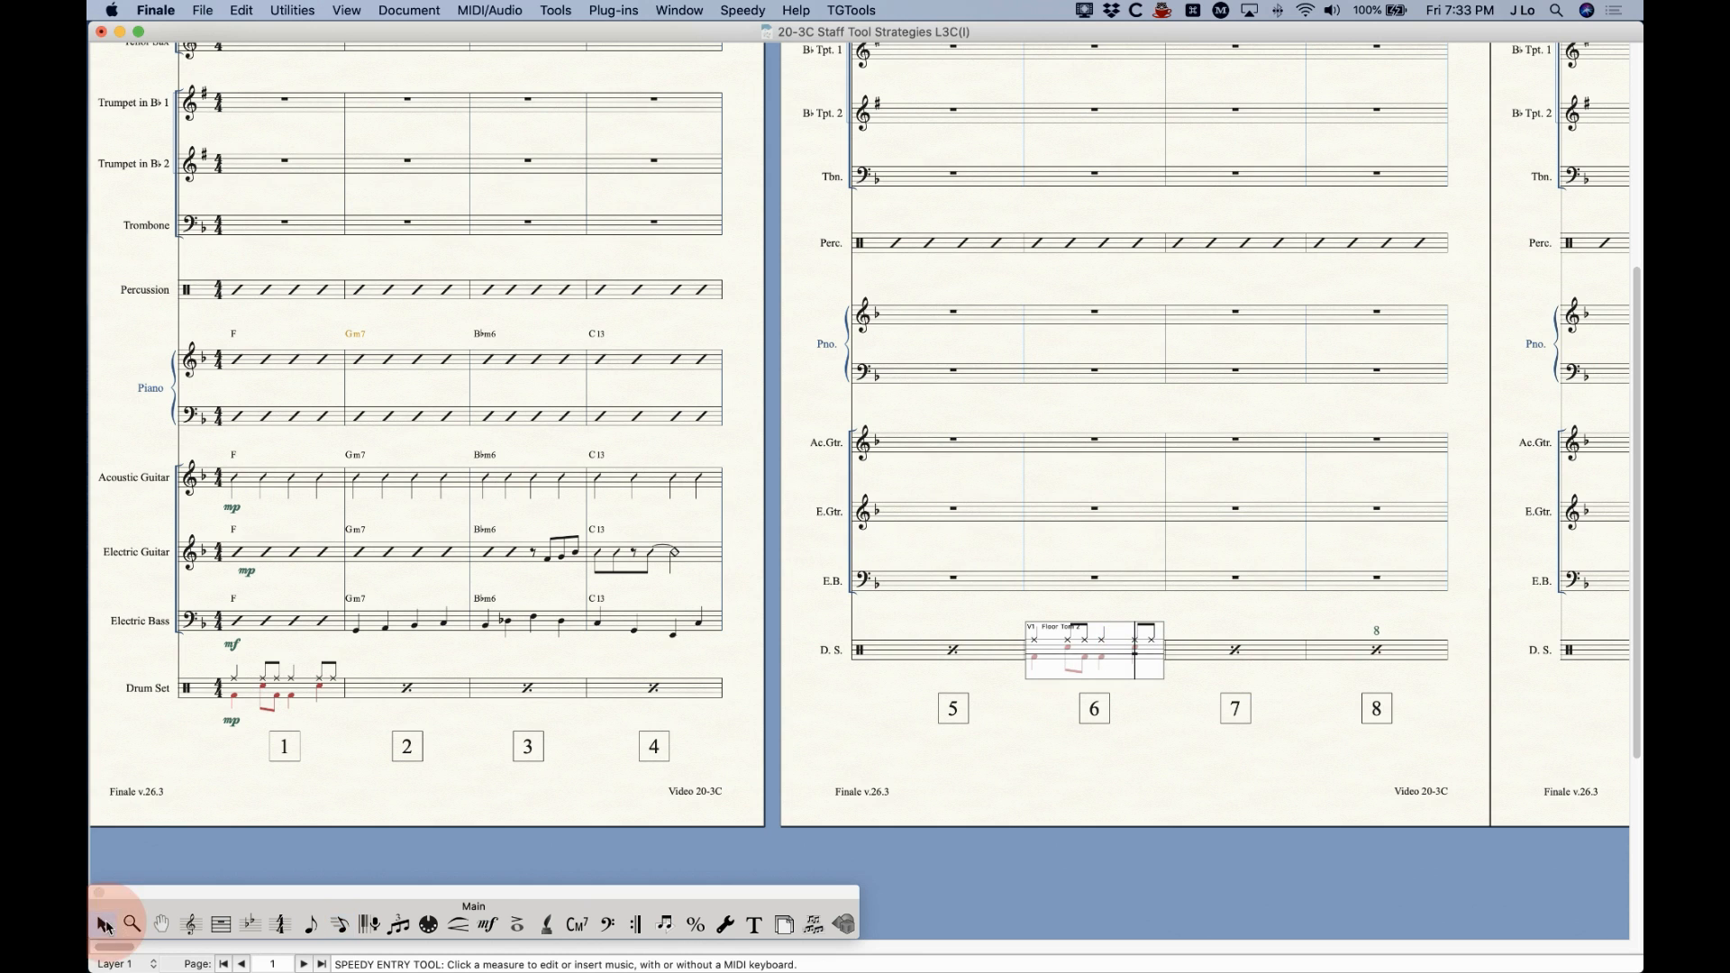
left_click(101, 925)
- Turn off the Use Filter option and copy Drum Set measures 1–8 onto the measures starting at 9
left_click(283, 687)
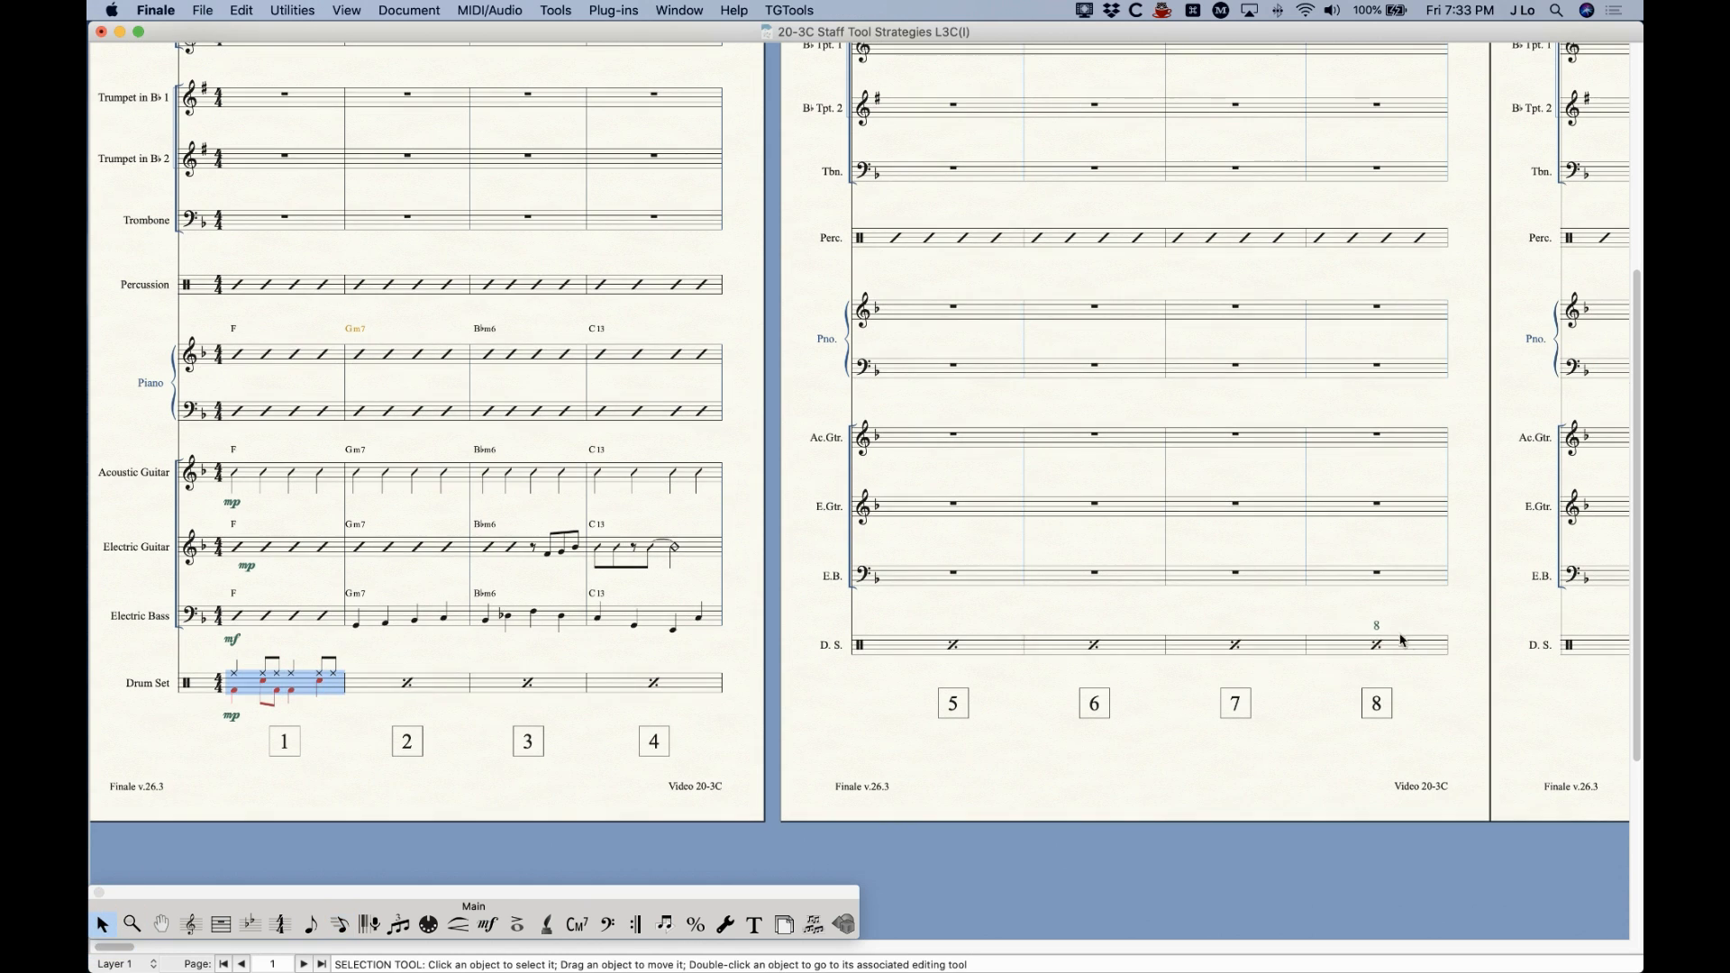
left_click(1343, 656, "shift")
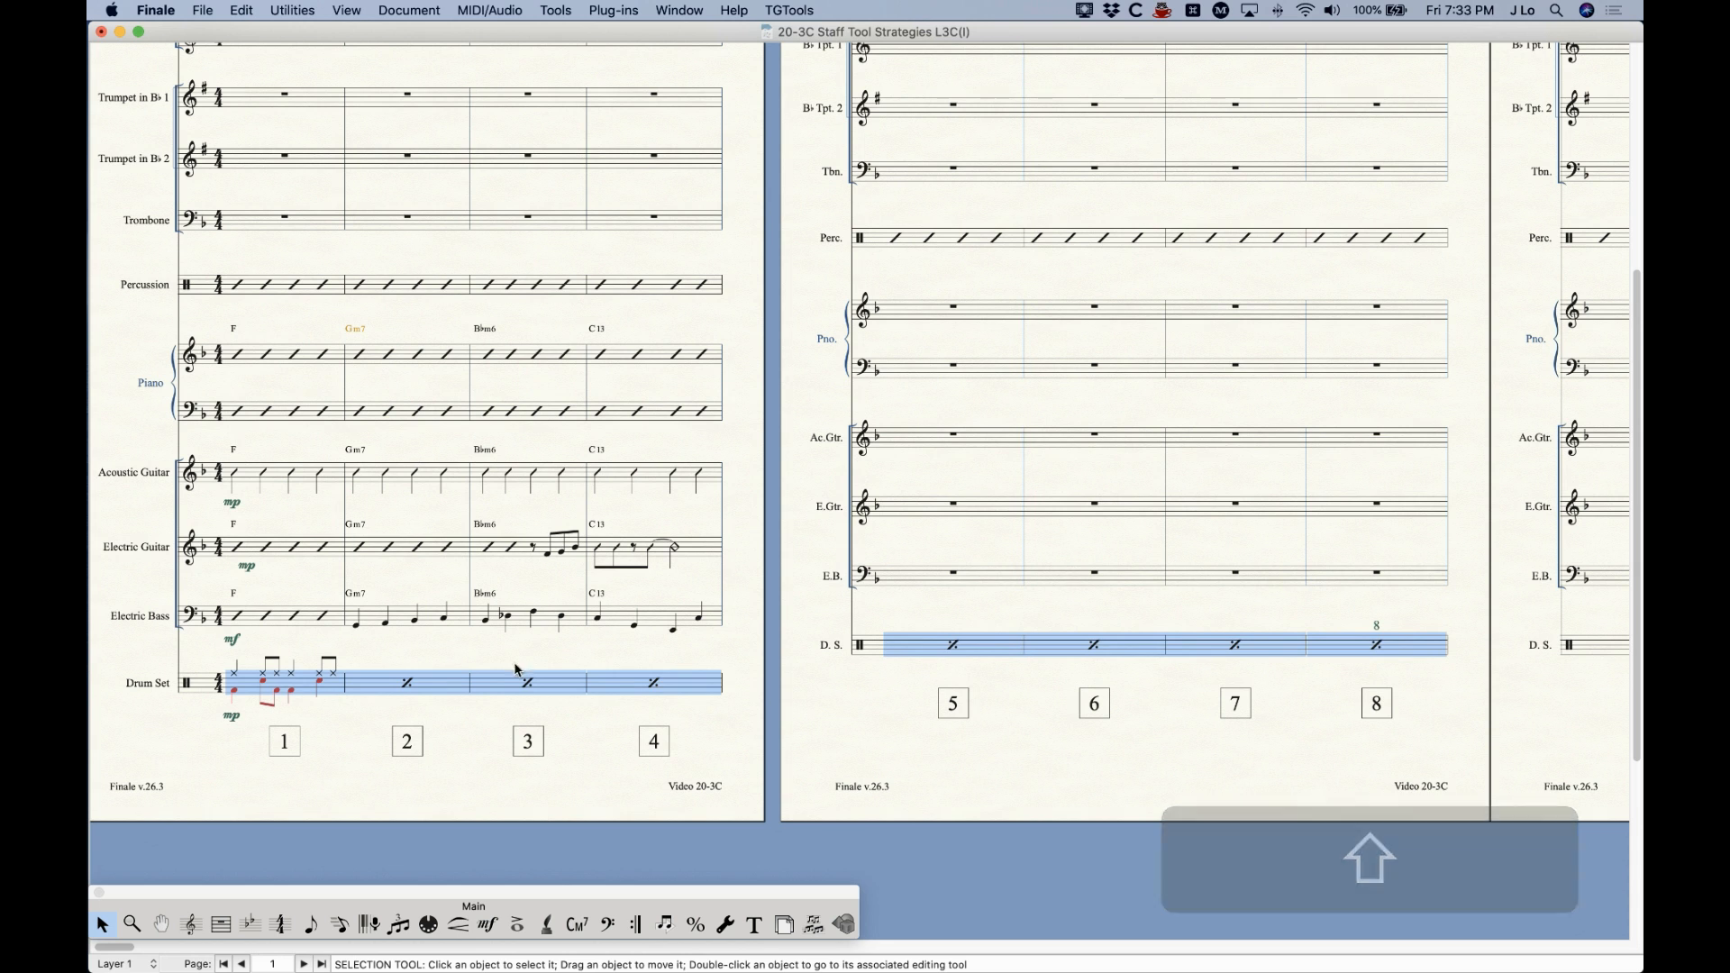
right_click(486, 687)
left_click(522, 830)
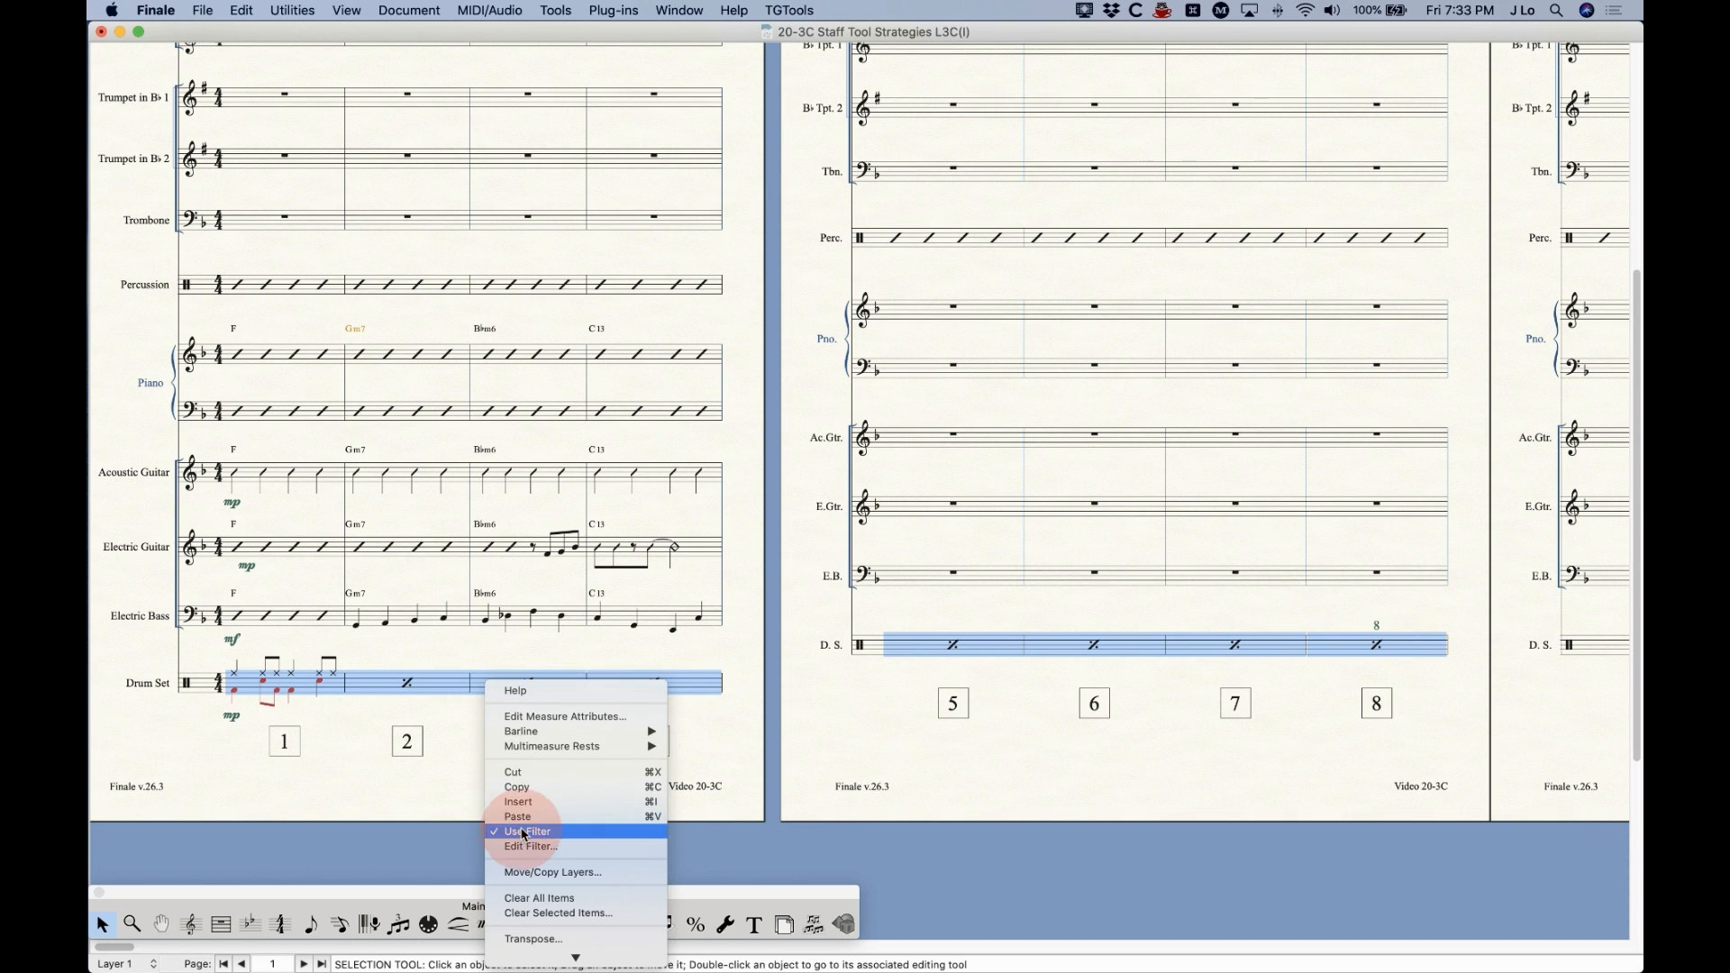
scroll(527, 686, "right", 4)
scroll(525, 685, "right", 4)
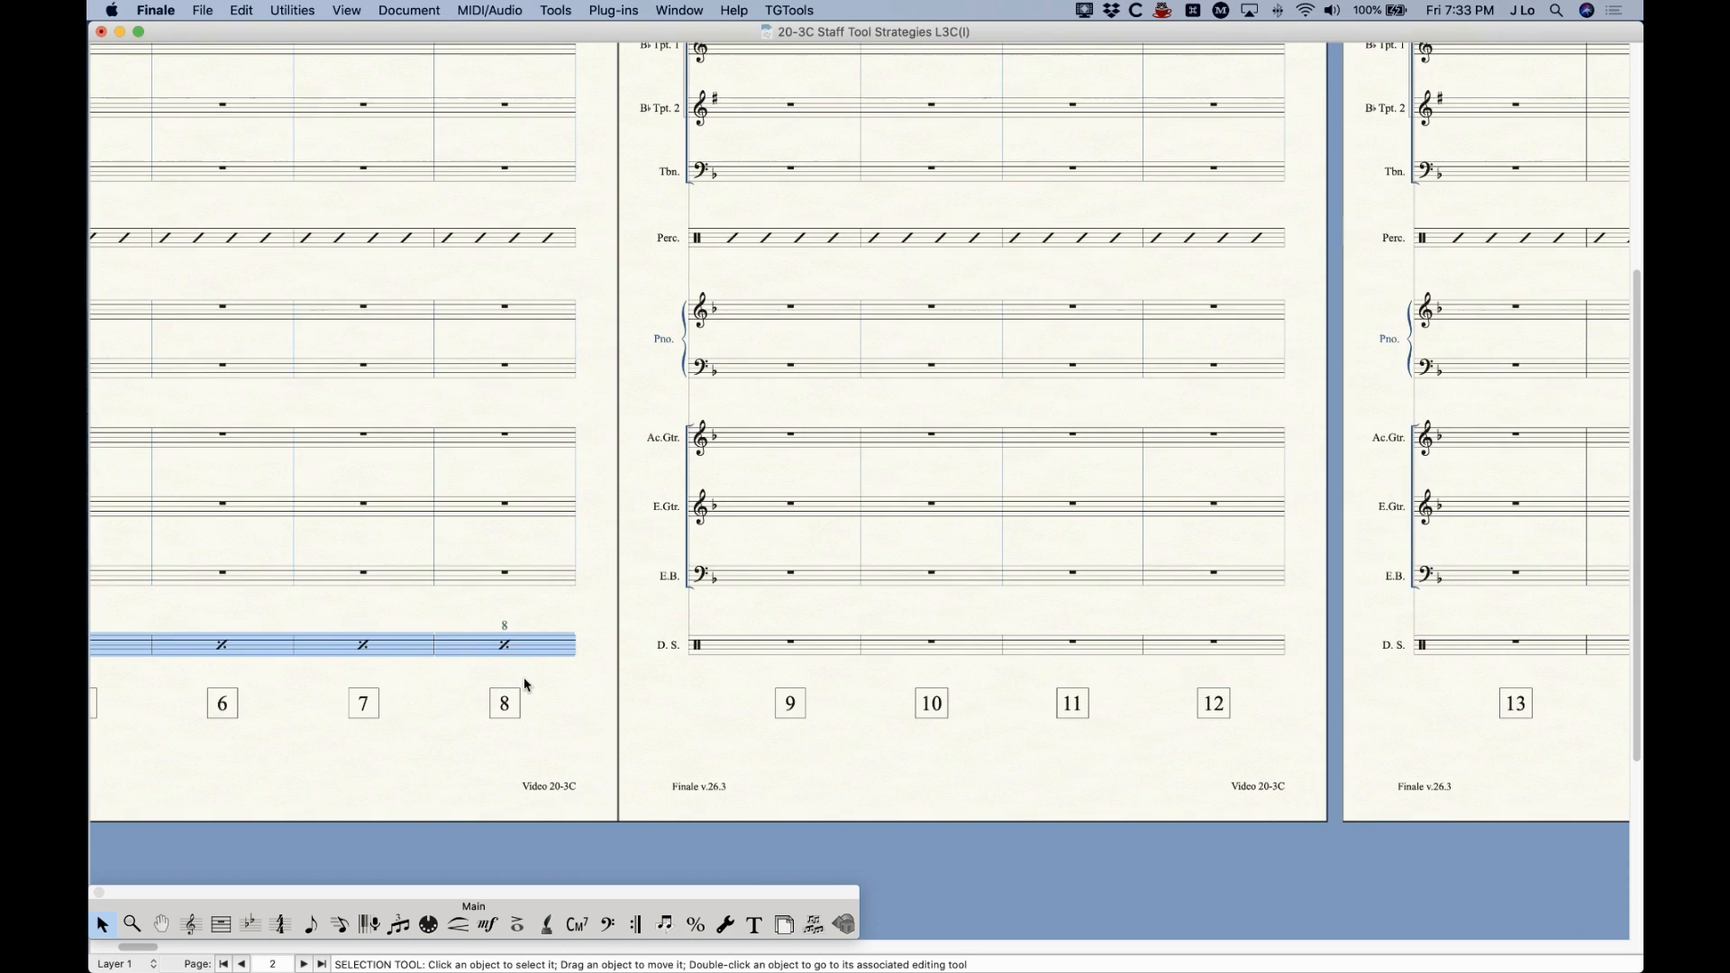
left_click(506, 643, "alt")
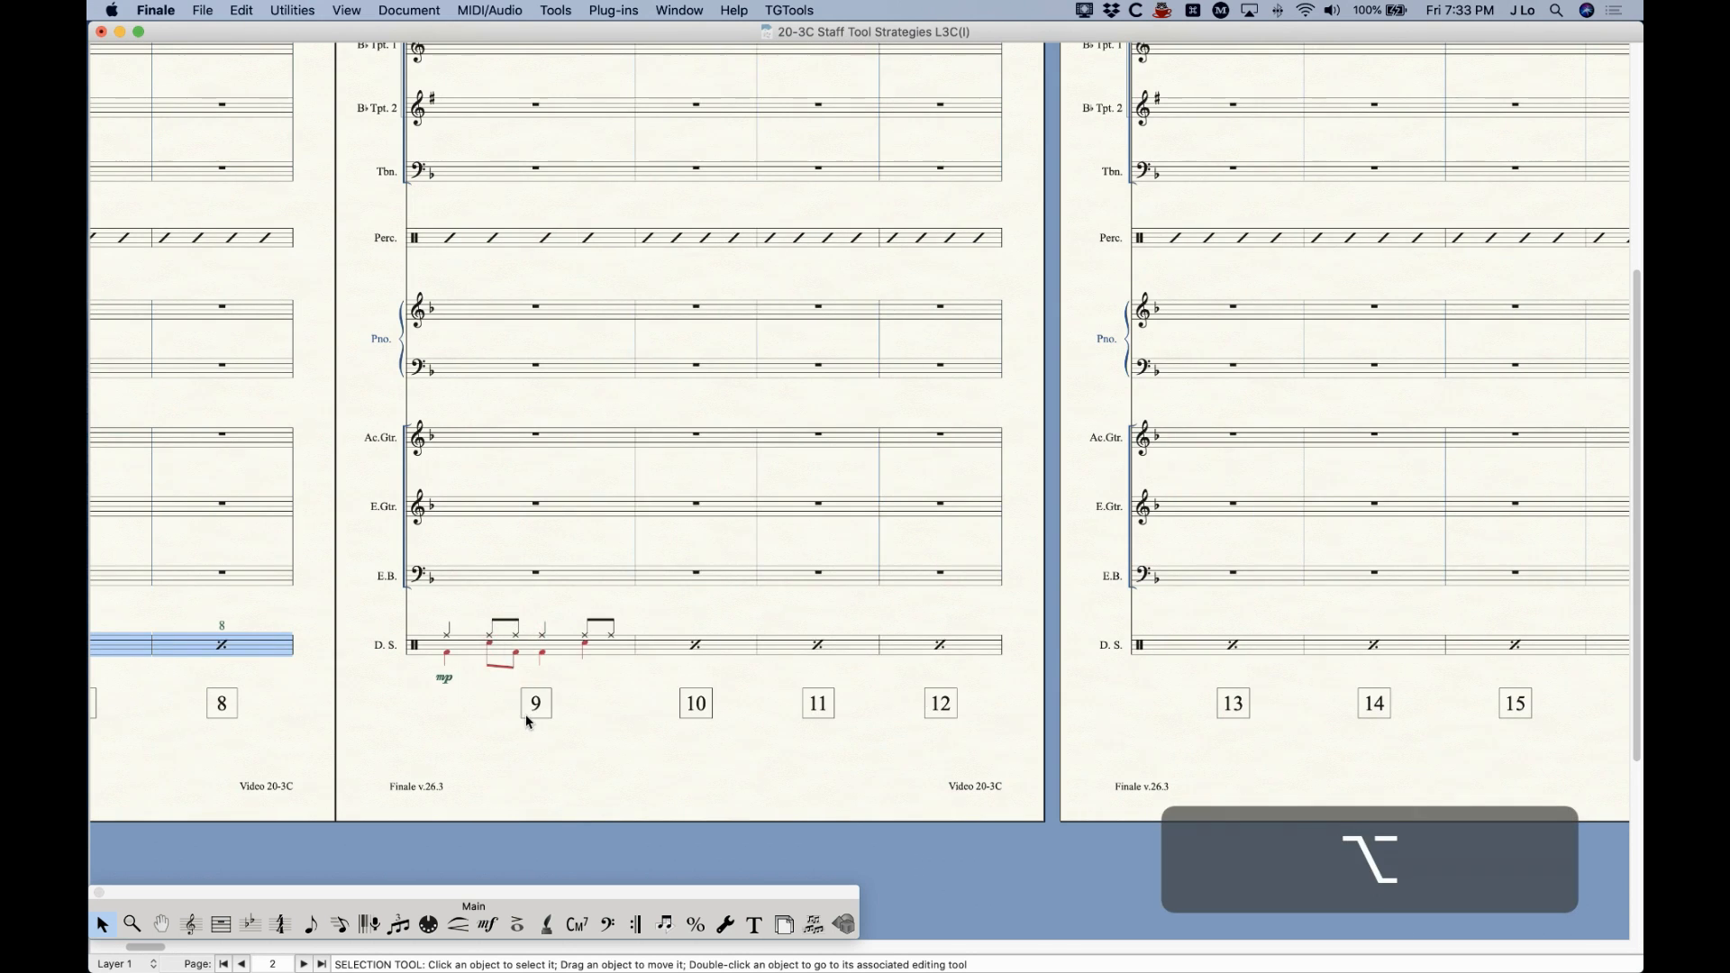
- Compare the copied Drum Set measures 9–16 with the original measures 1–8
scroll(526, 722, "right", 5)
scroll(526, 722, "left", 4)
scroll(528, 721, "right", 1)
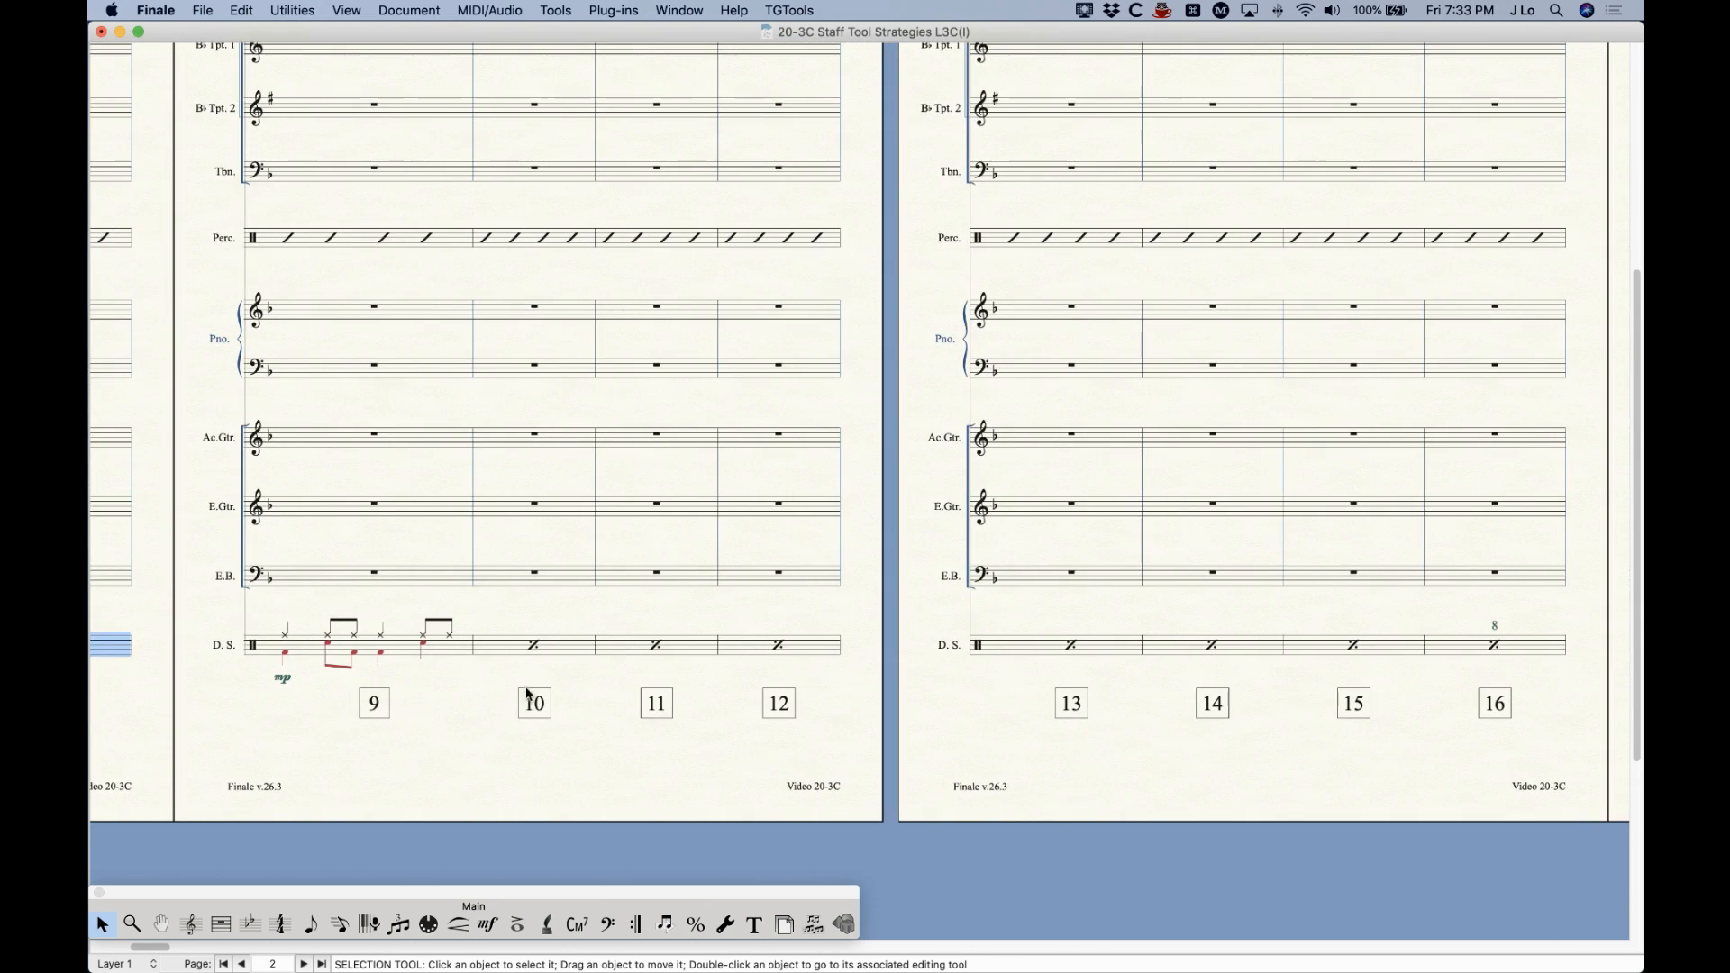
scroll(995, 759, "left", 10)
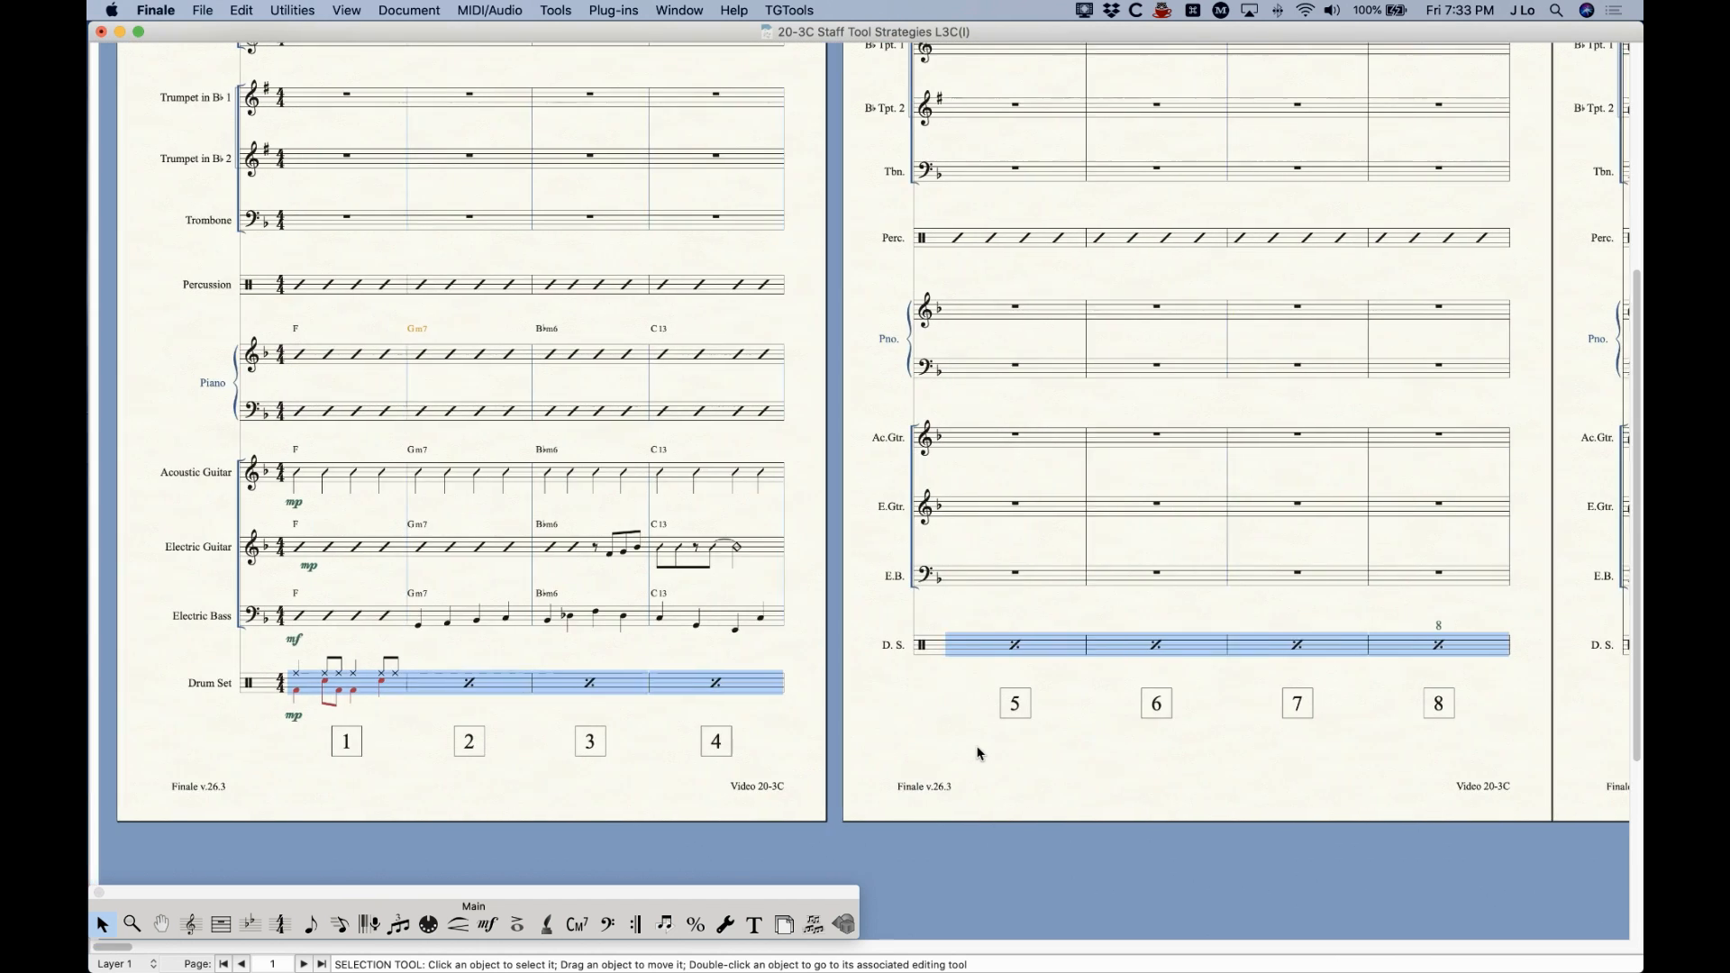
scroll(504, 709, "right", 5)
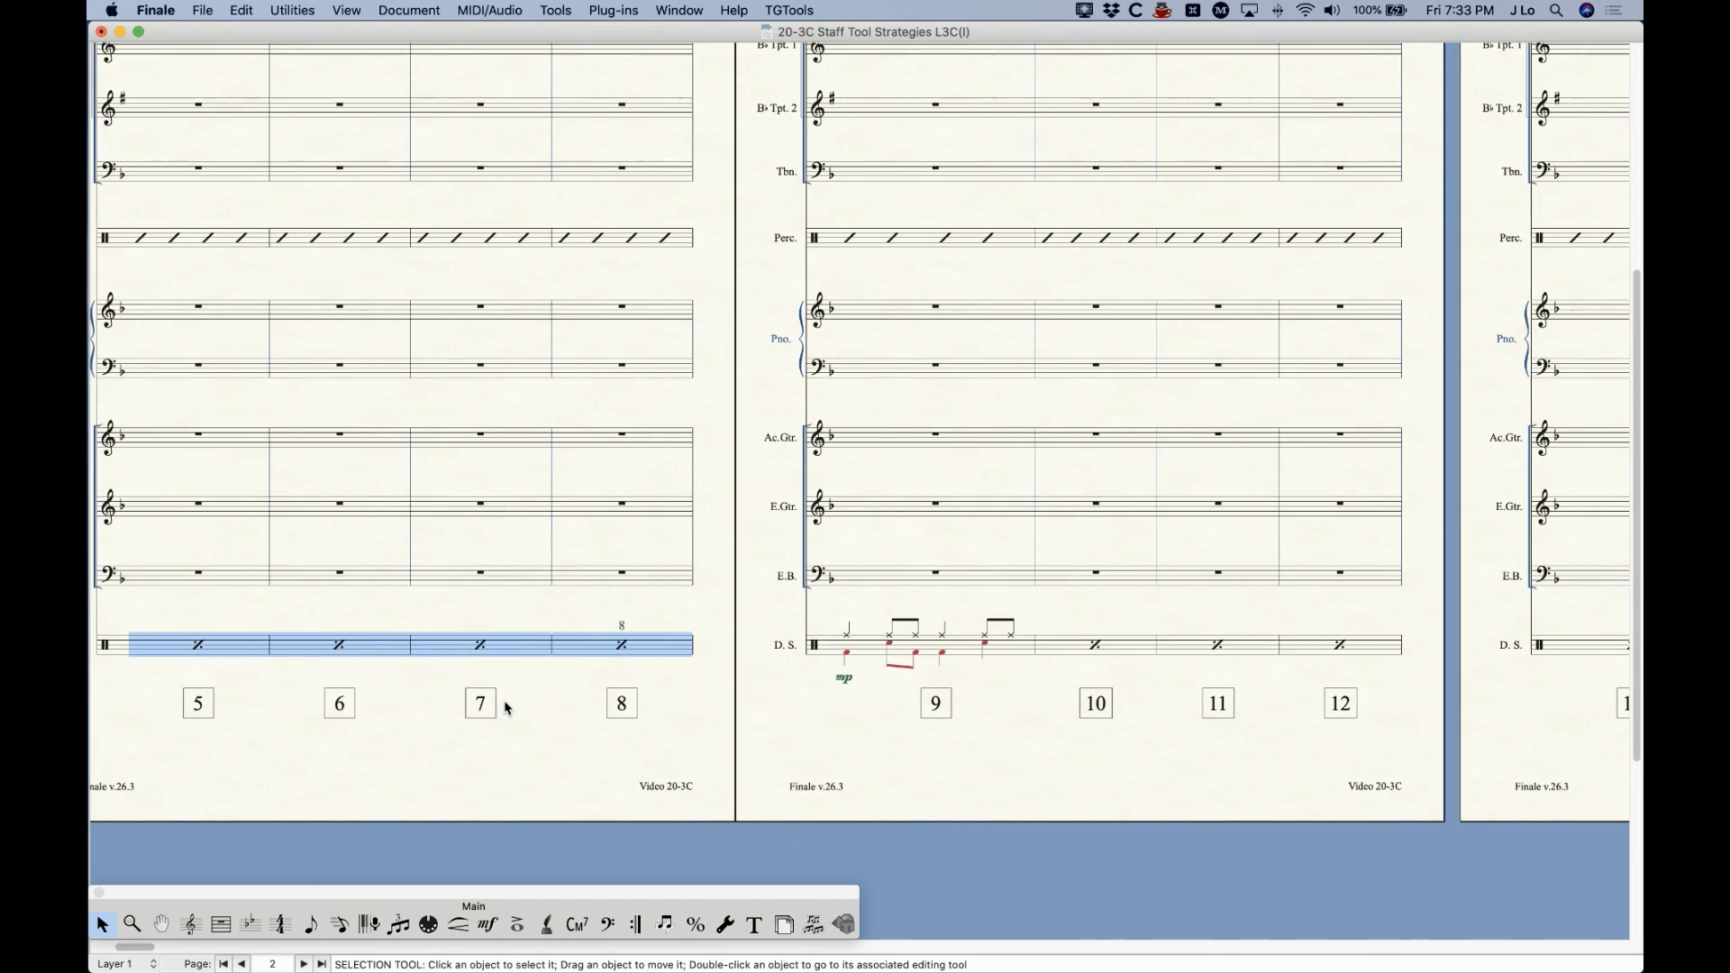
left_click(980, 651)
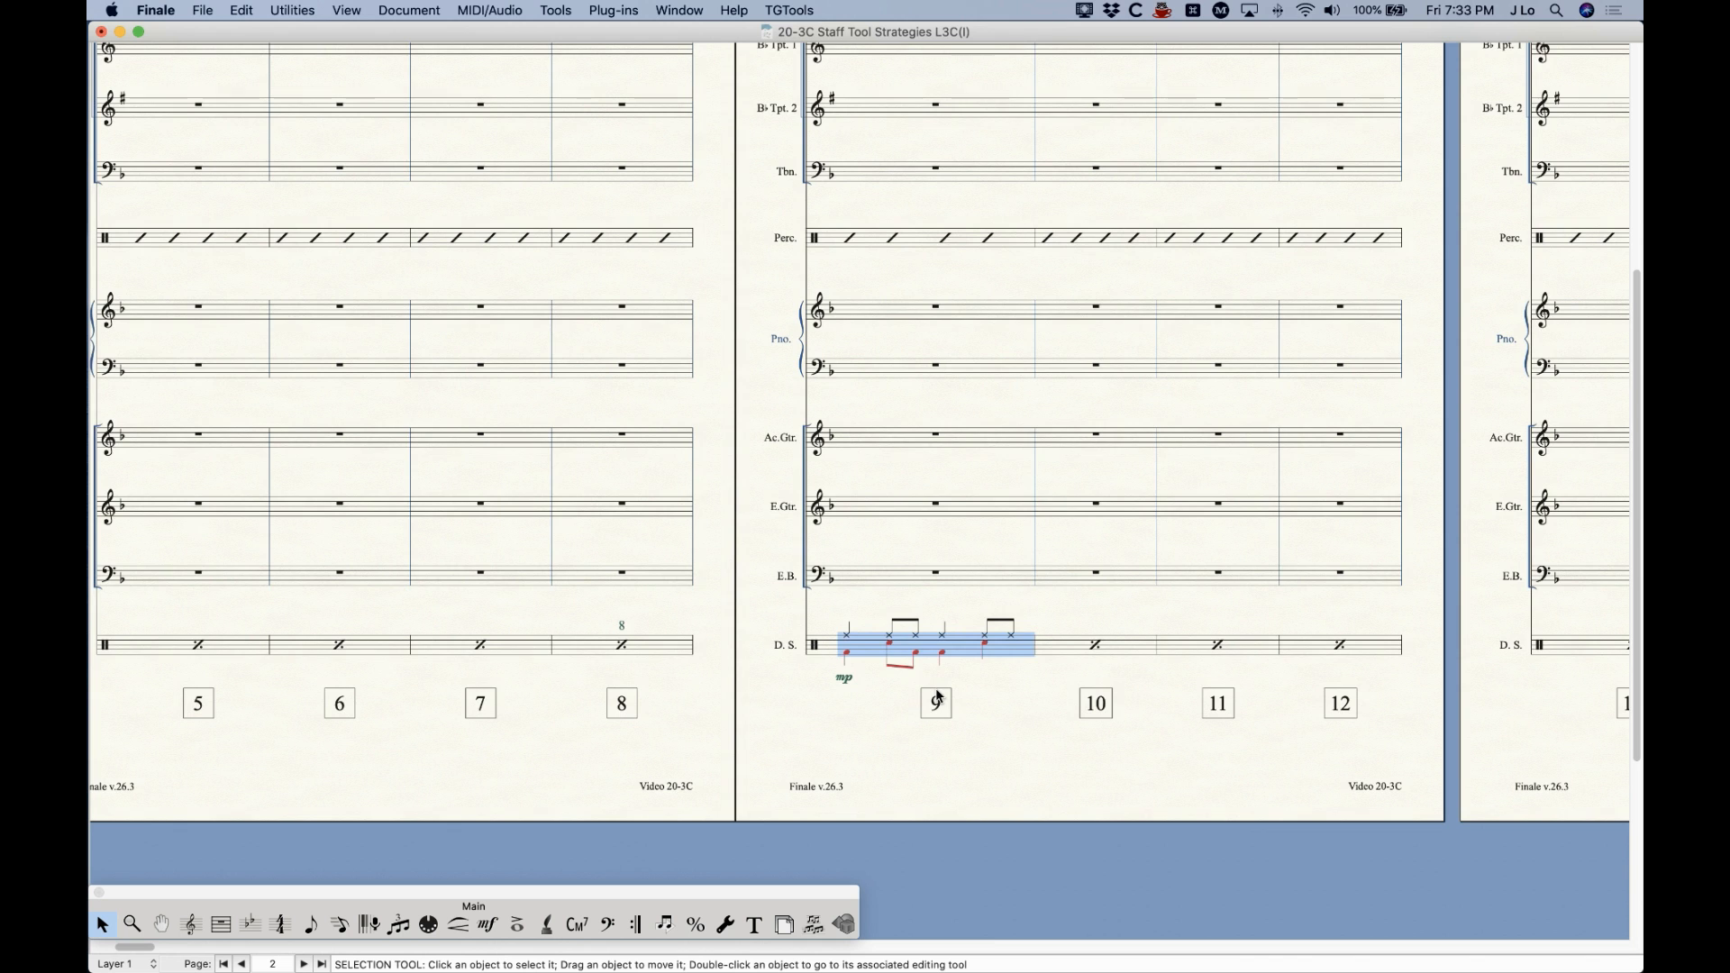
scroll(935, 689, "right", 5)
scroll(1215, 678, "left", 10)
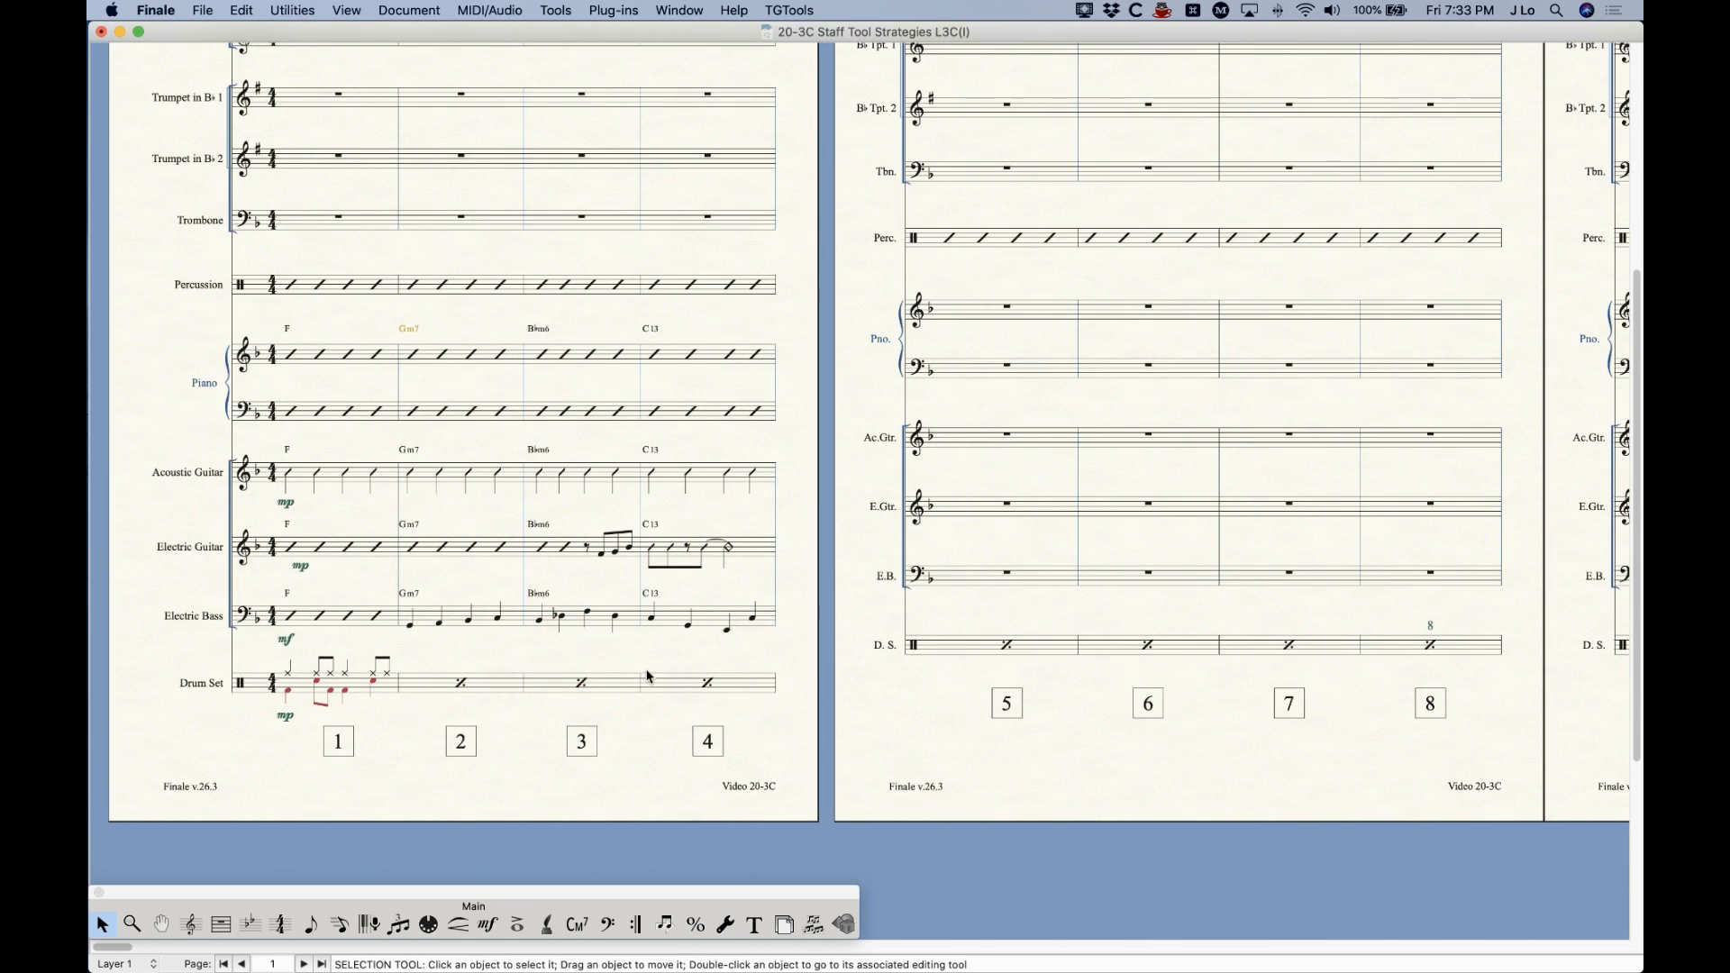
- Open the linked Drum Set part and enlarge it to examine the notation in measures 1–16
left_click(407, 9)
mouse_move(422, 52)
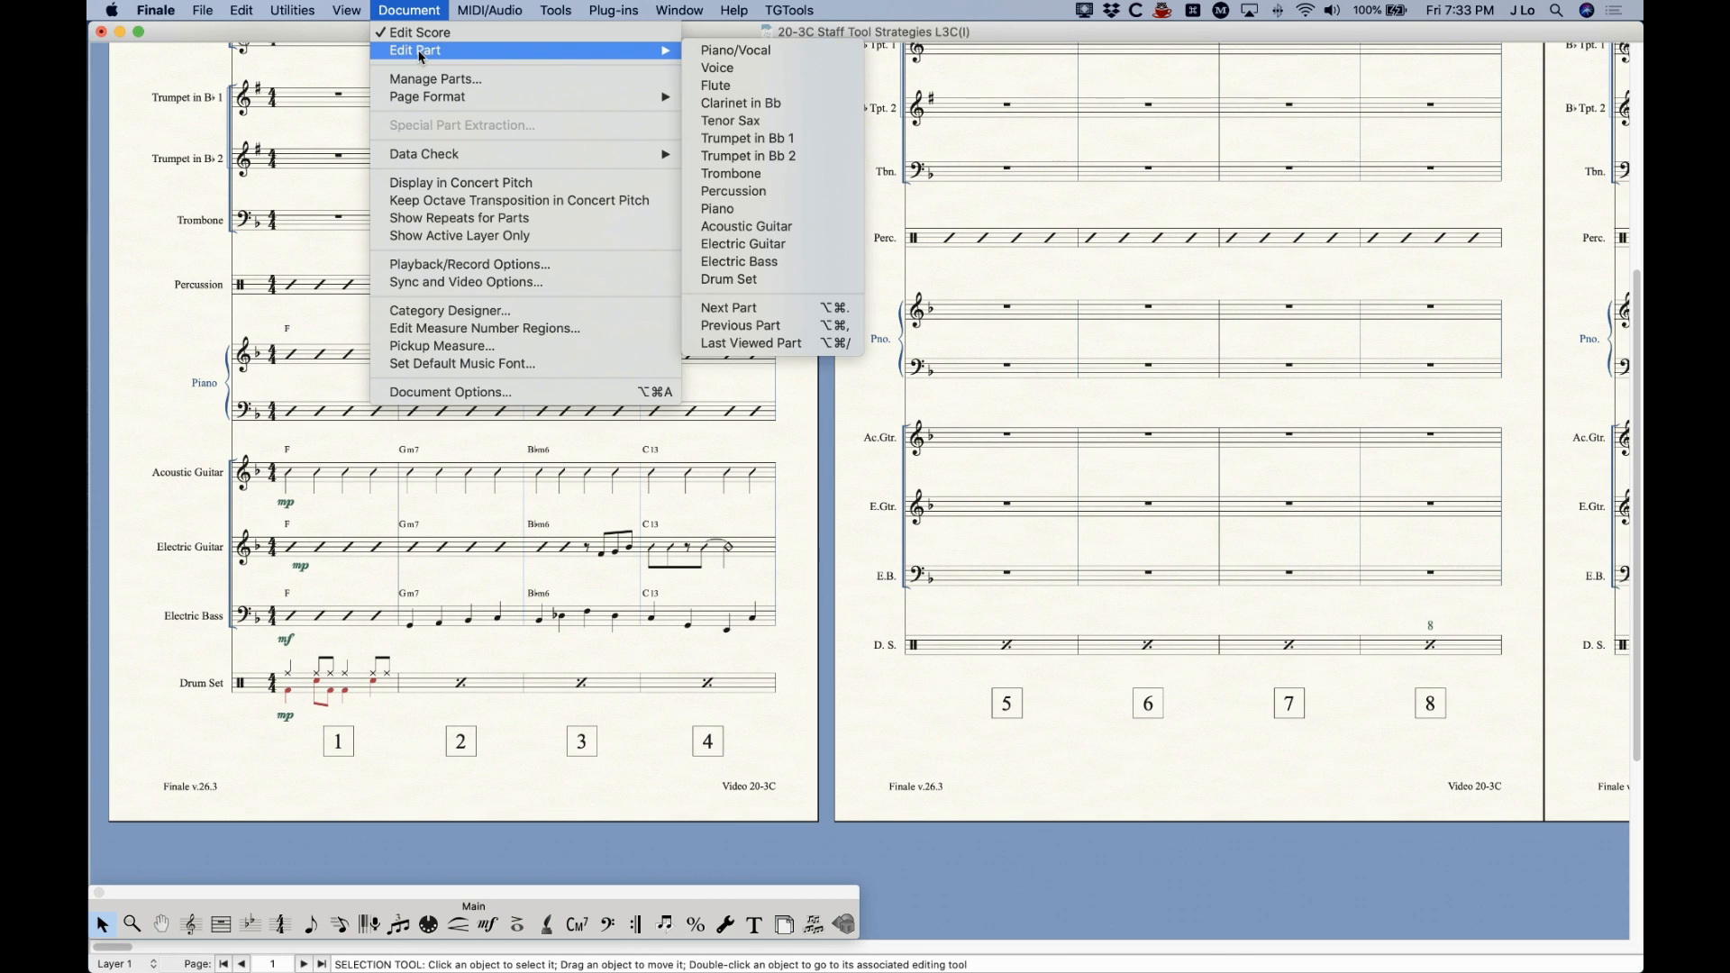
left_click(747, 279)
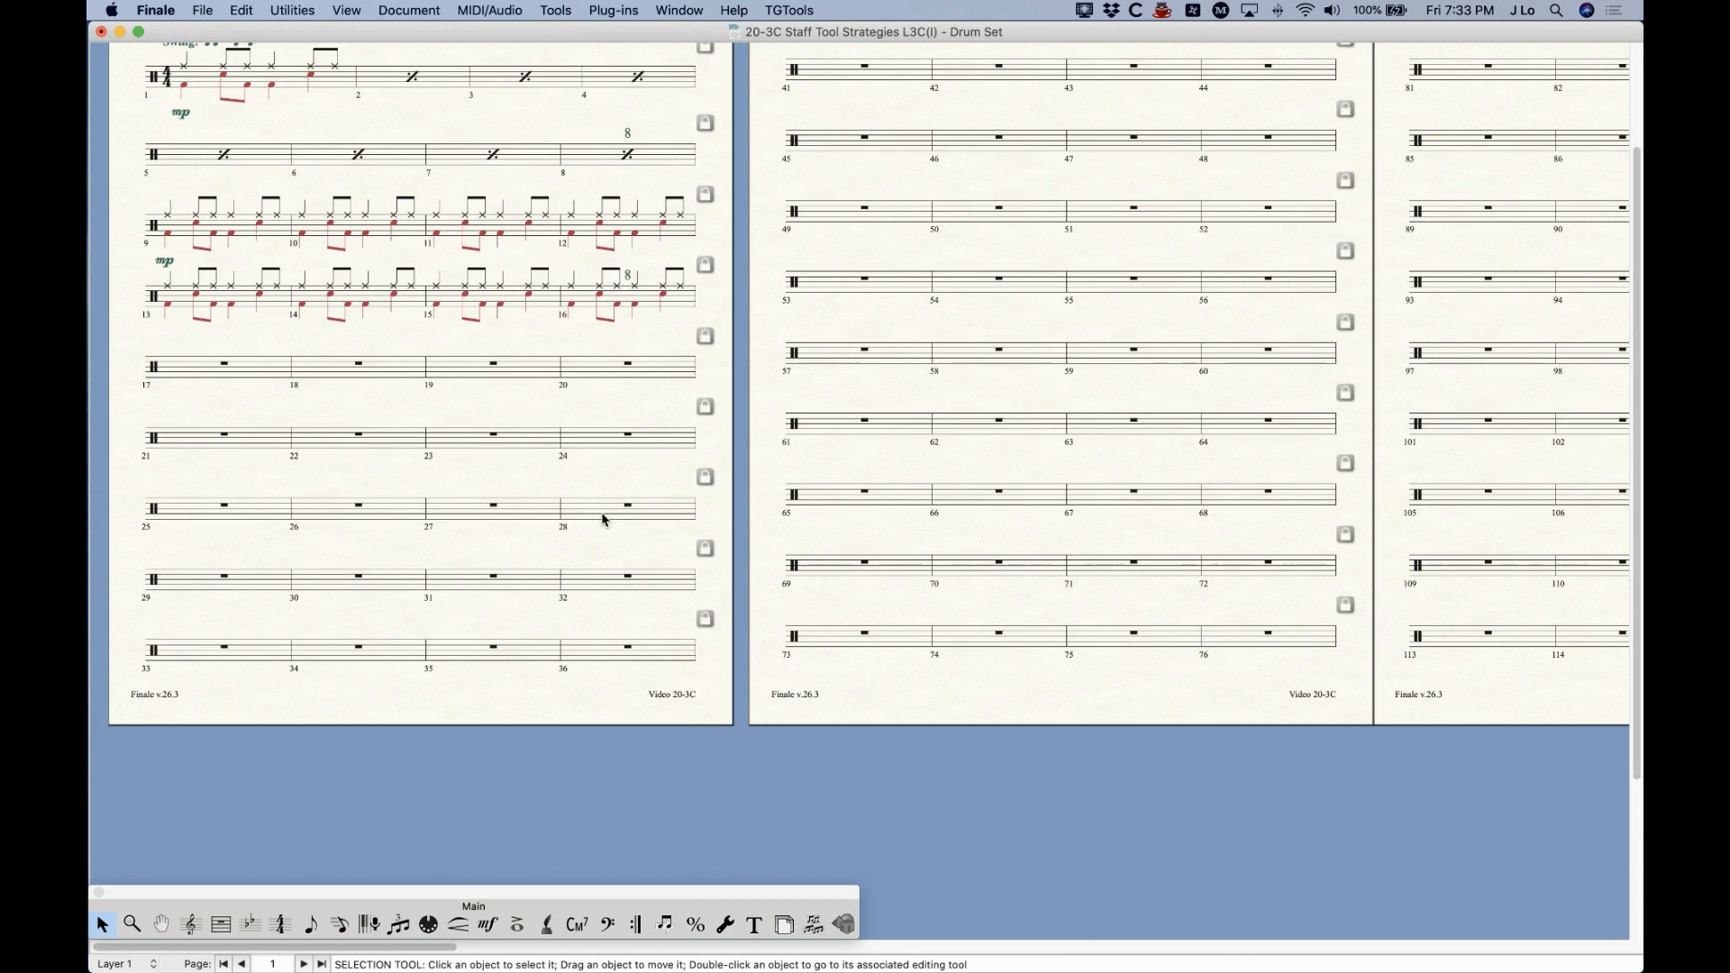
key("super+equal")
key("super+equal")
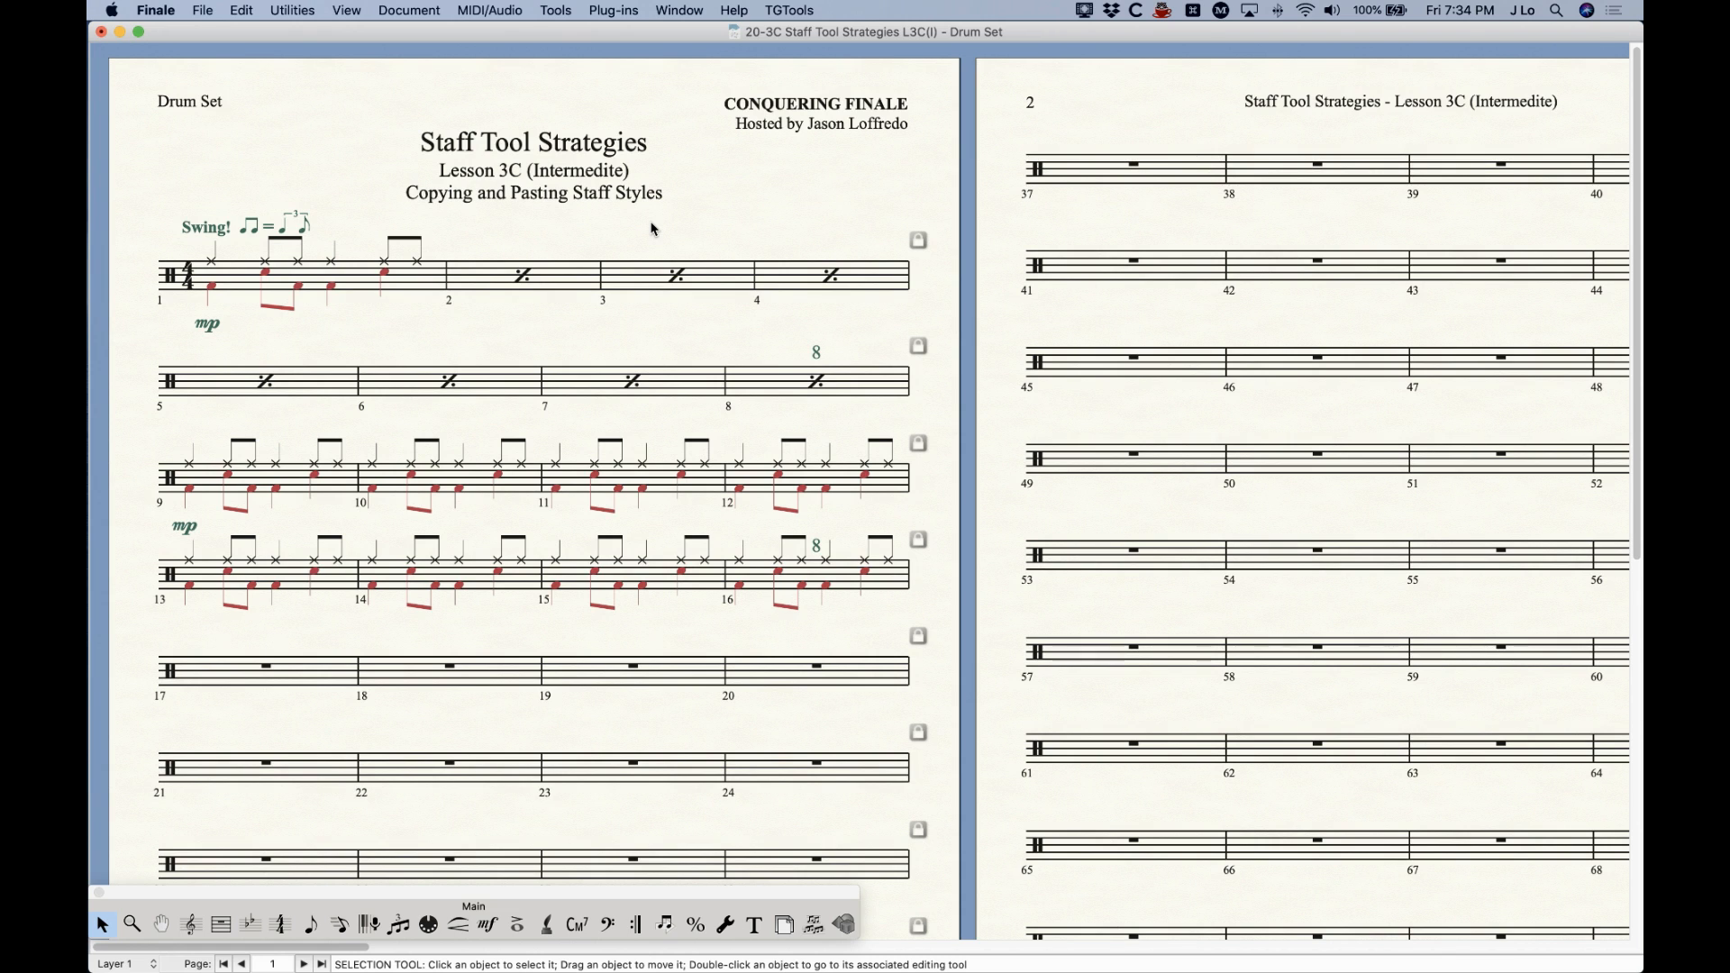
- Switch to the linked Piano/Vocal part to examine the piano notation in measures 1–4
left_click(409, 10)
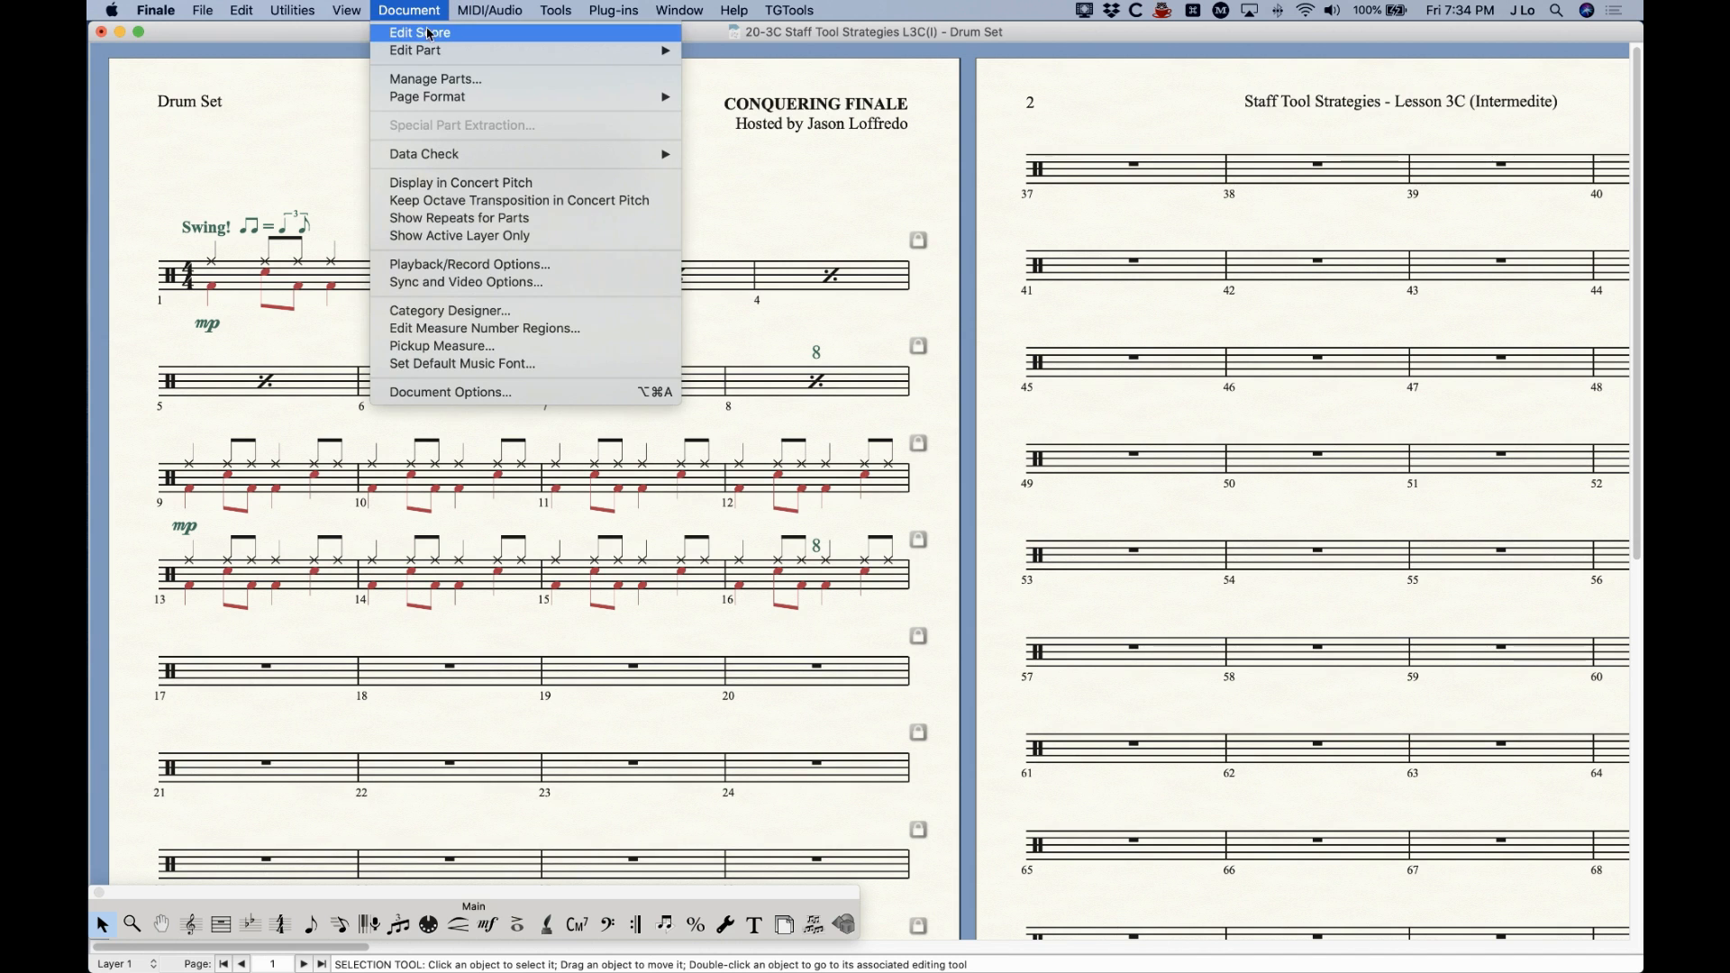
mouse_move(428, 60)
left_click(730, 51)
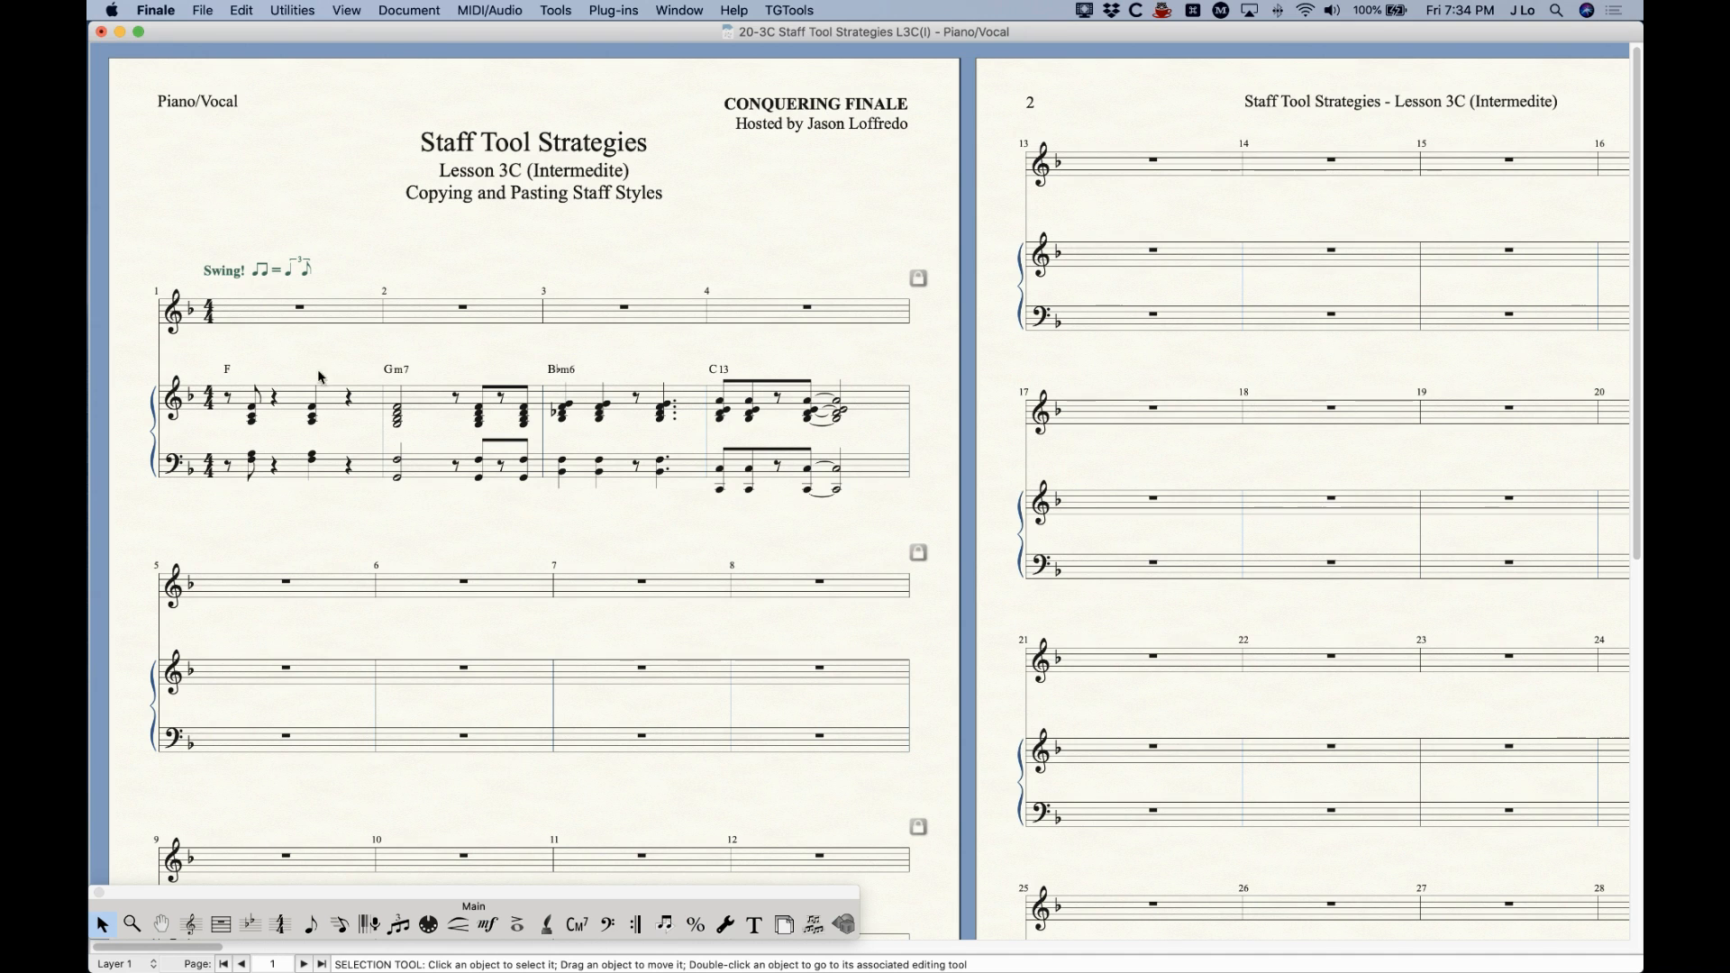
- Switch to the linked Piano part to examine the piano notation in measures 1–4
left_click(409, 10)
mouse_move(435, 53)
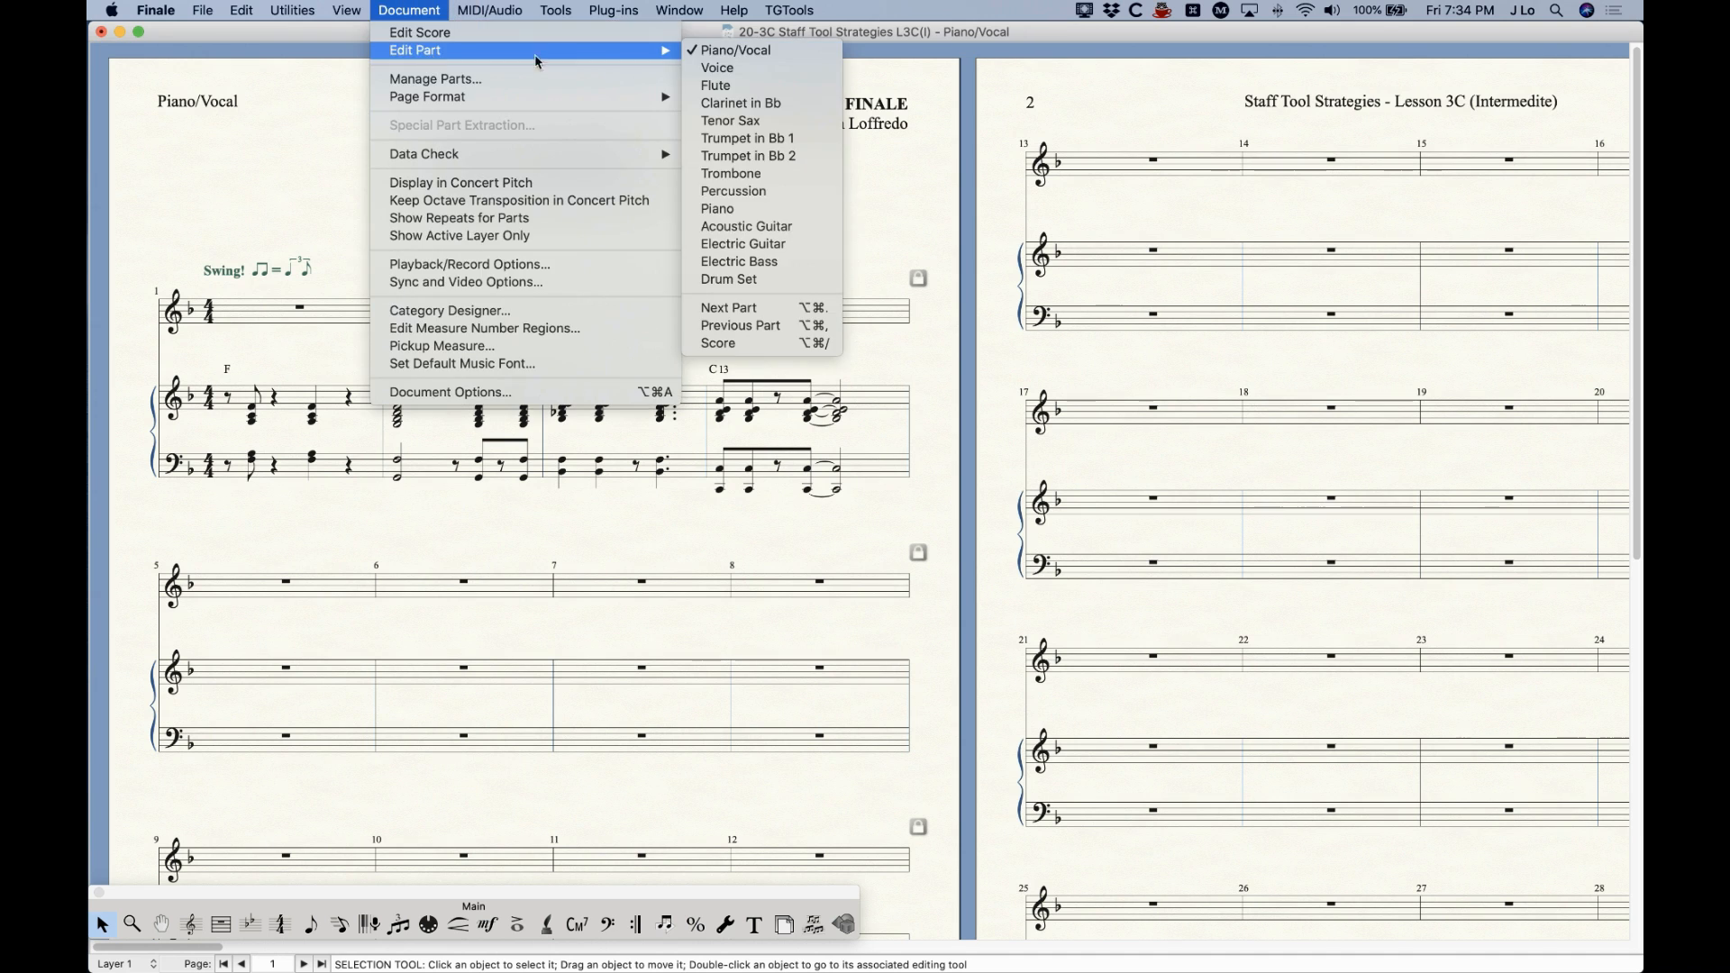
left_click(730, 209)
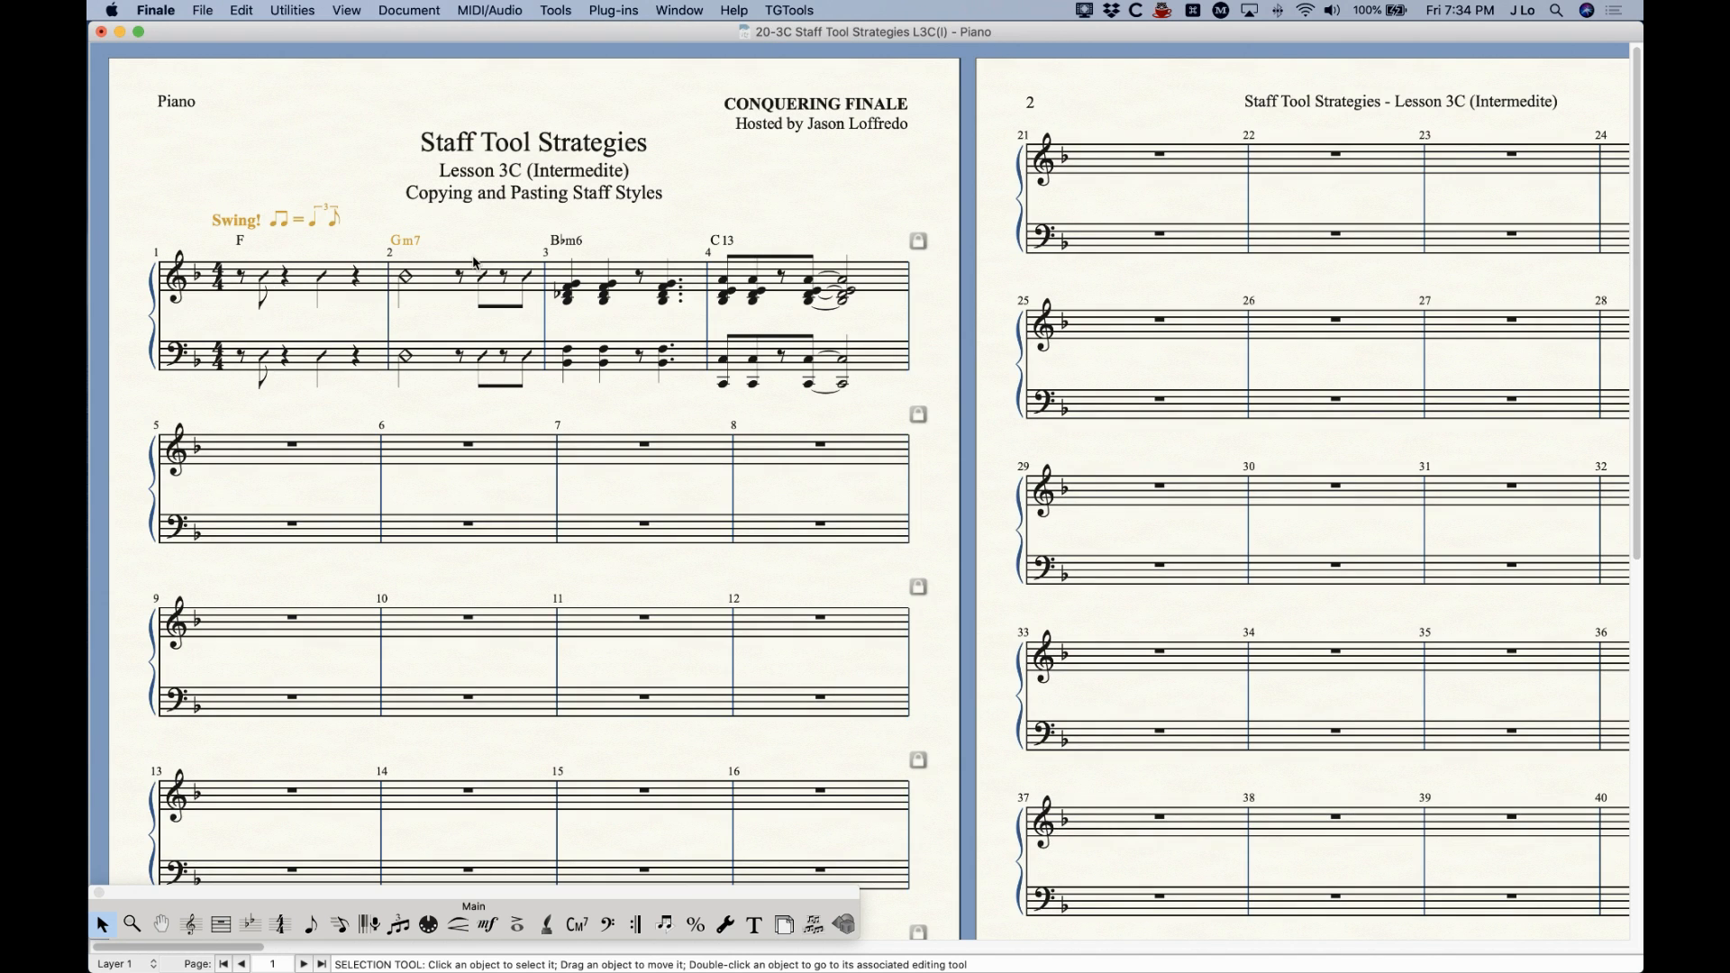
- Return to the full score and examine the Piano and rhythm section staves down to the Drum Set in measures 1–8
left_click(421, 9)
left_click(411, 33)
scroll(360, 457, "down", 4)
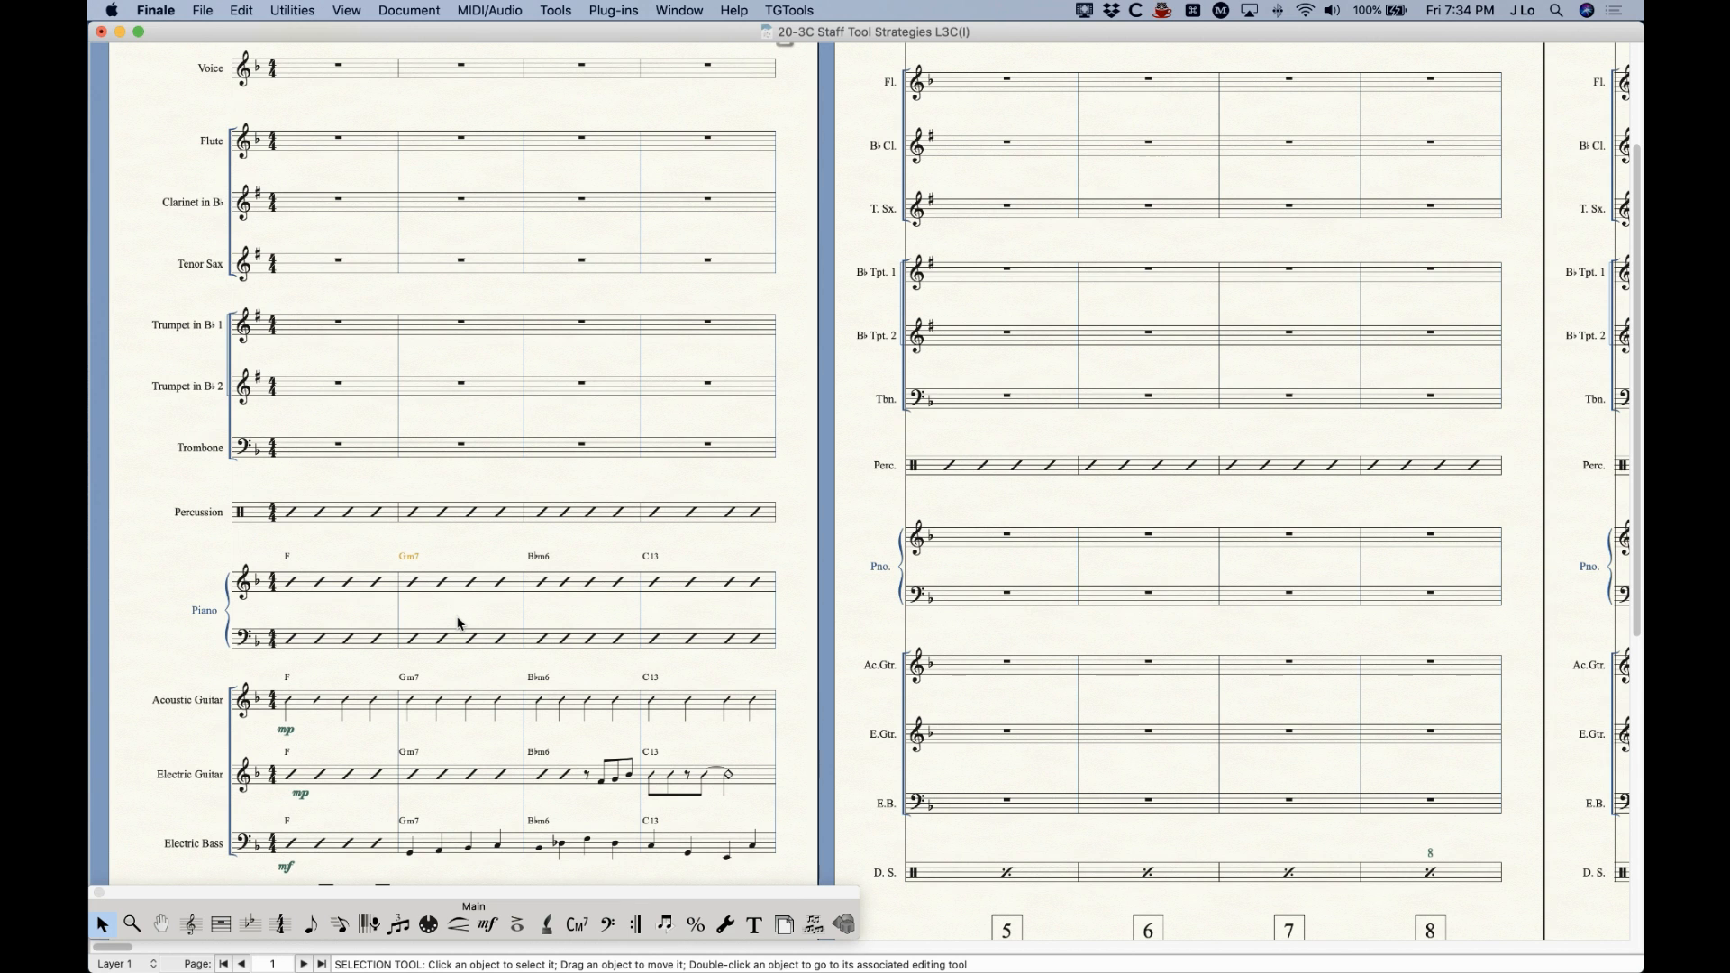
scroll(459, 623, "down", 2)
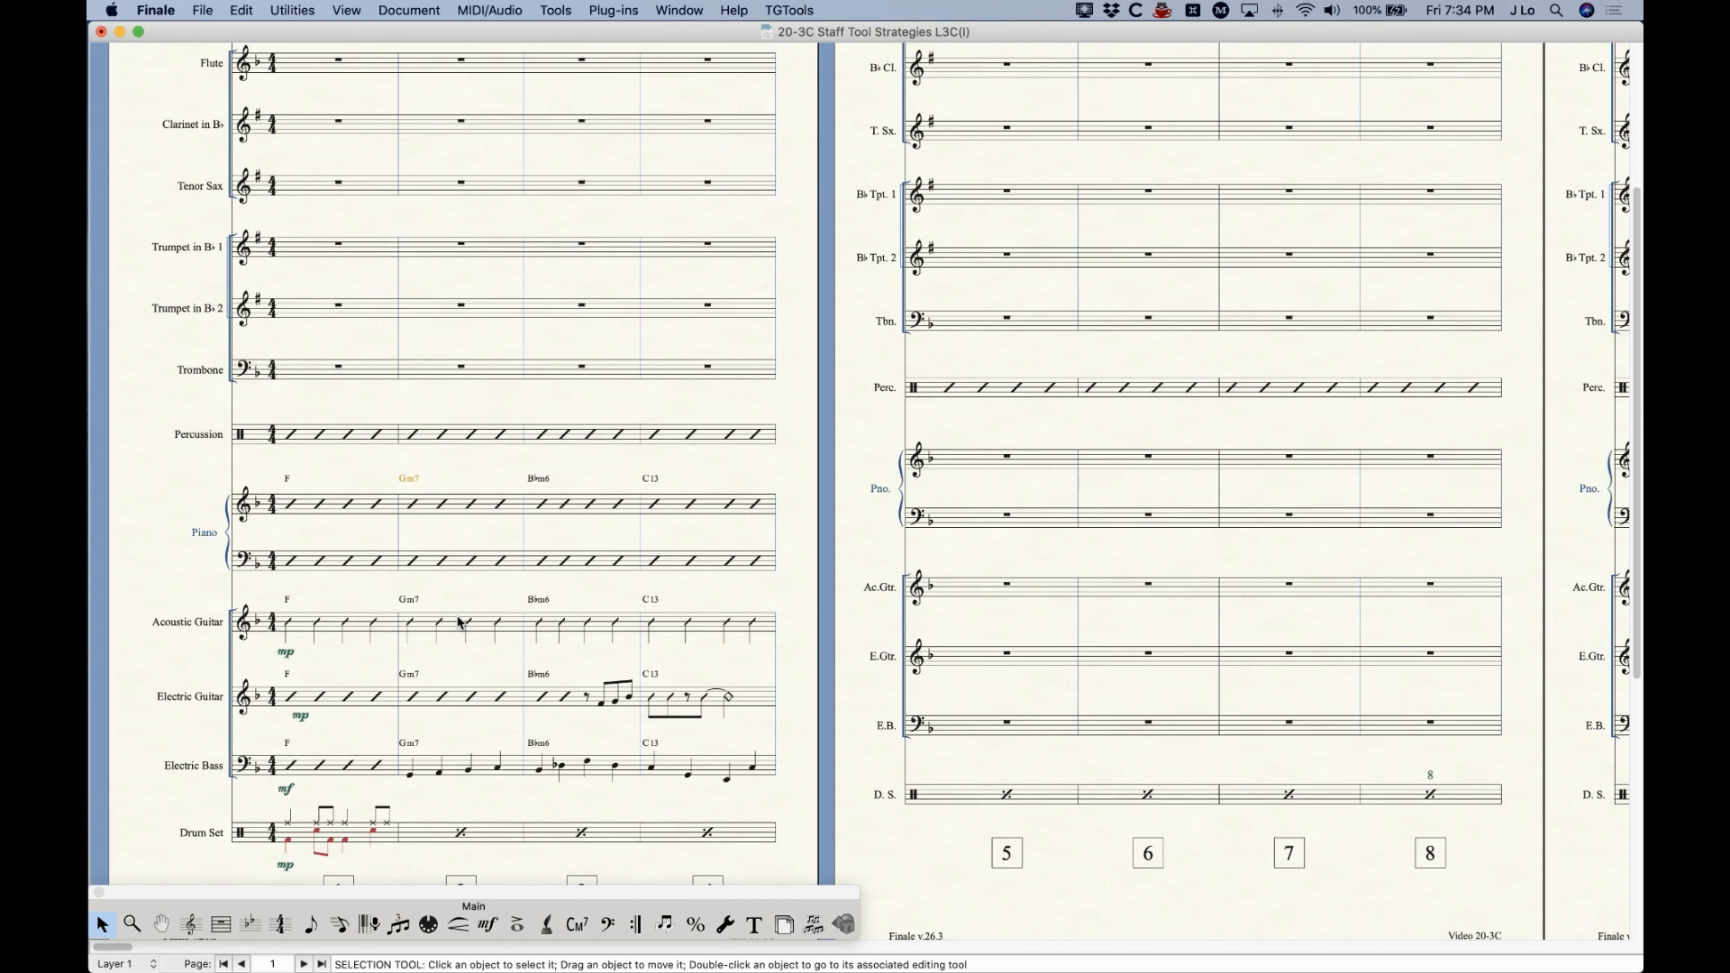
scroll(460, 622, "down", 1)
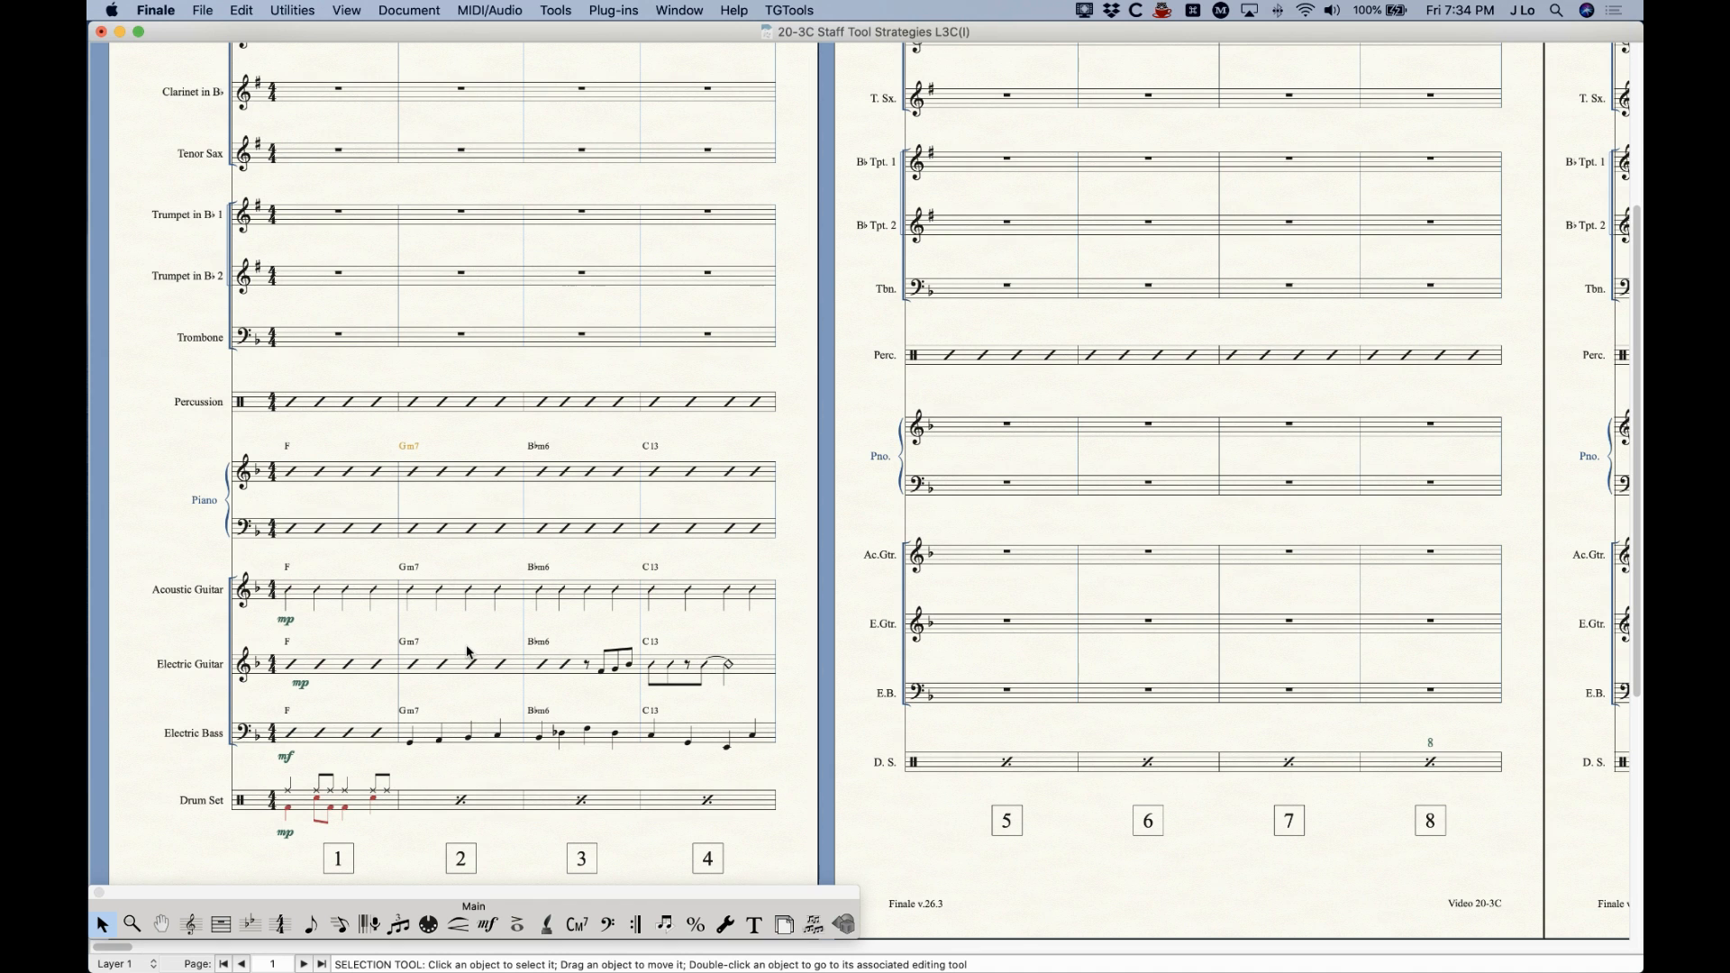
scroll(468, 653, "down", 1)
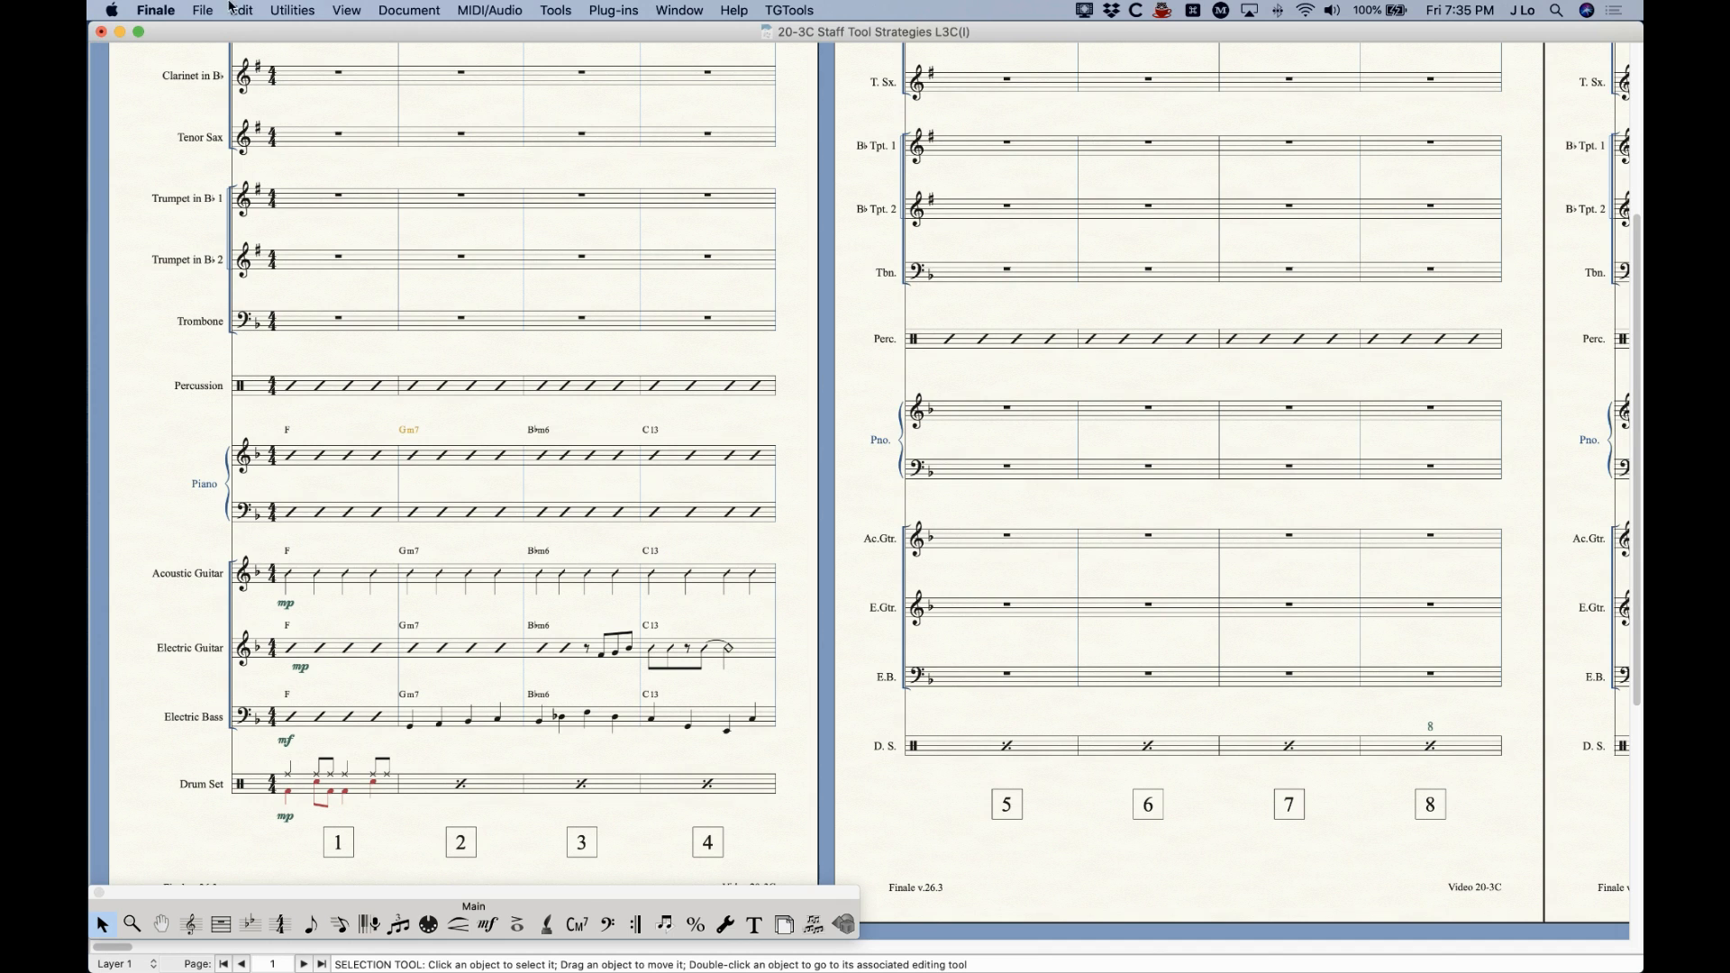
- Open the linked Drum Set part and copy measures 5–8 onto measures 17–20
left_click(408, 10)
left_click(407, 10)
left_click(407, 10)
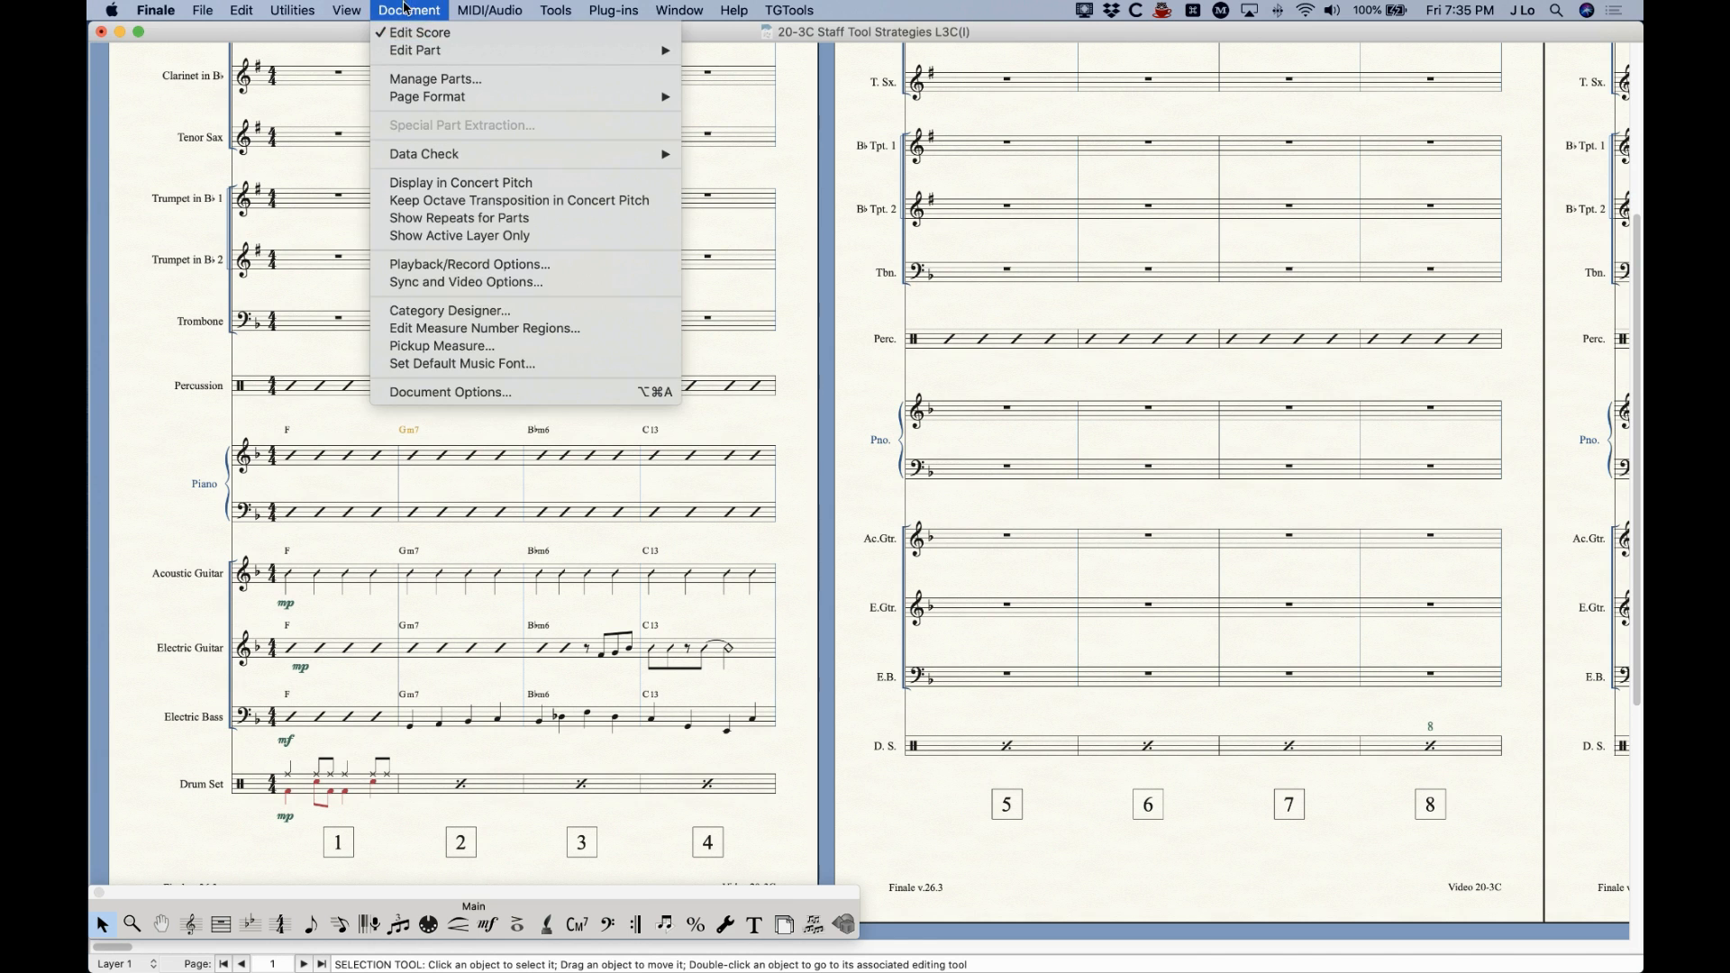
mouse_move(402, 55)
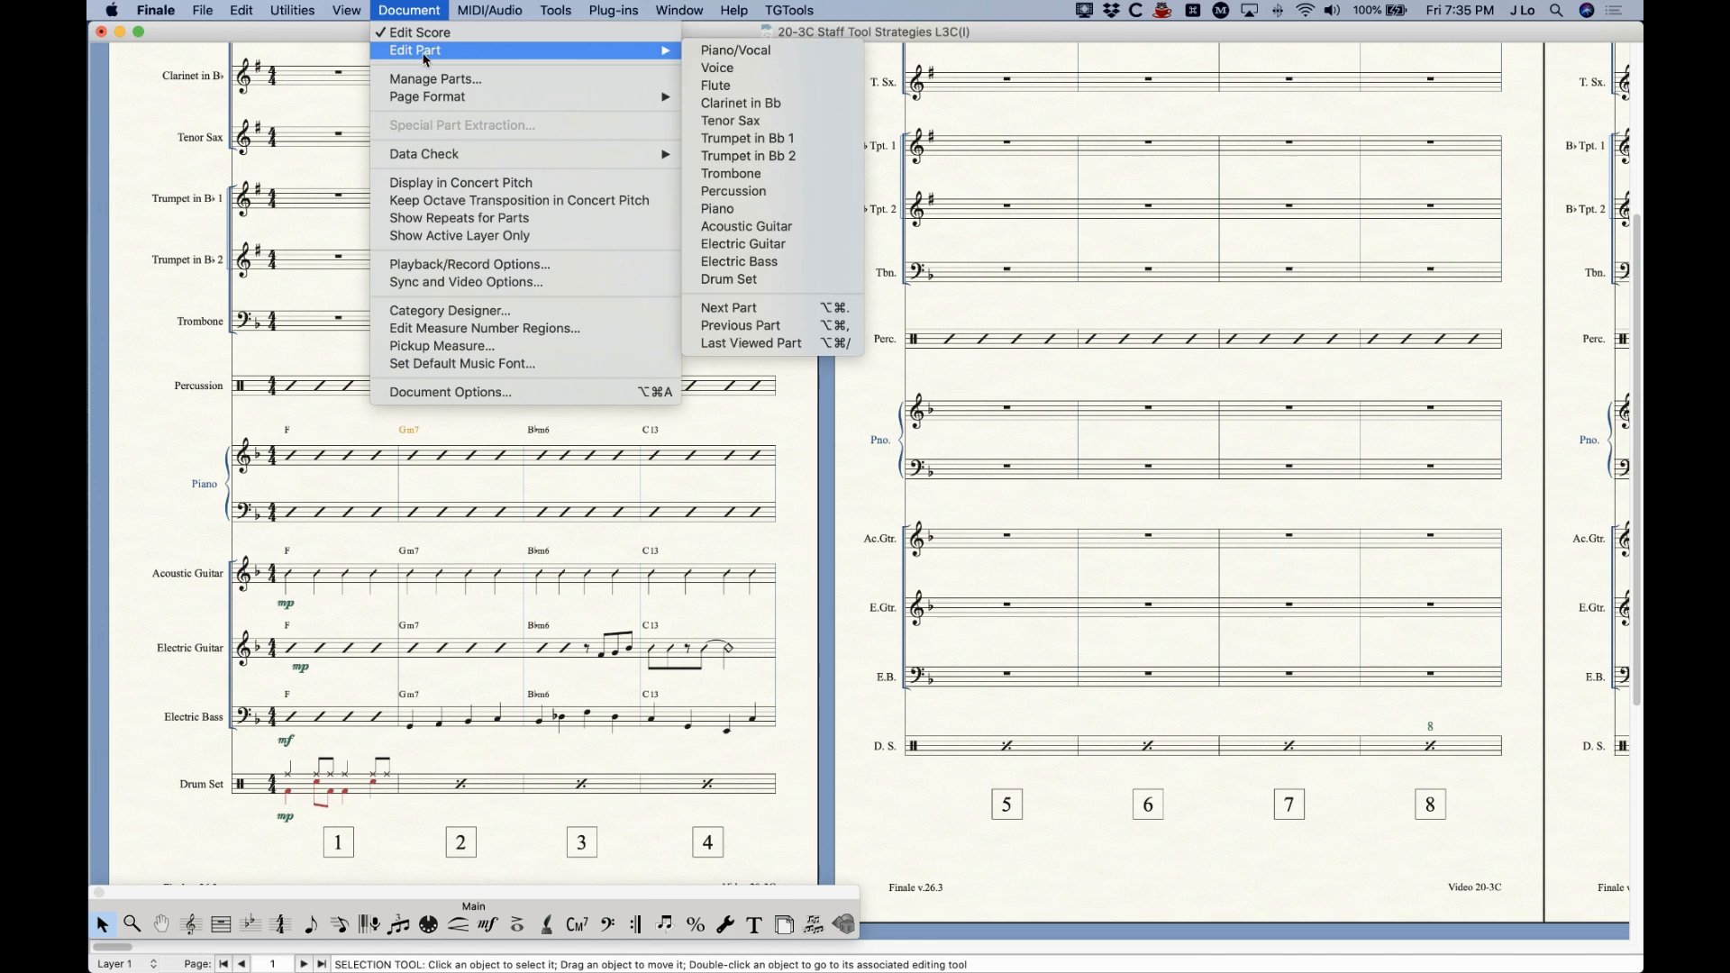
left_click(735, 278)
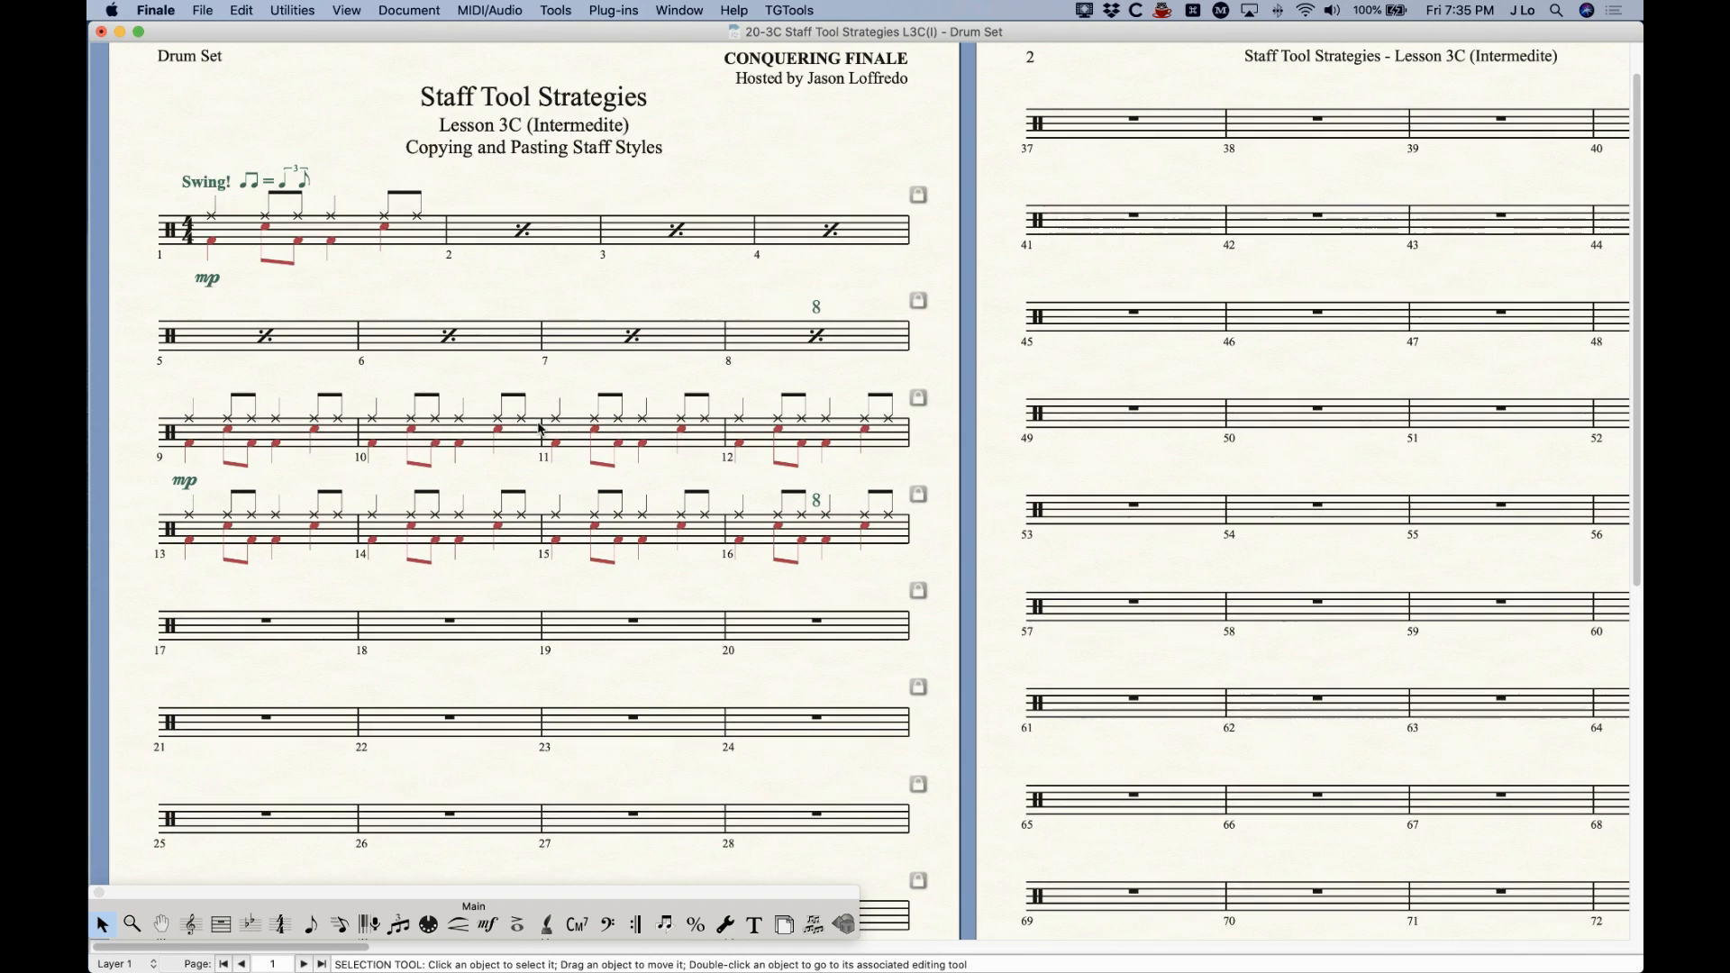
left_click(280, 342)
left_click(786, 332, "shift")
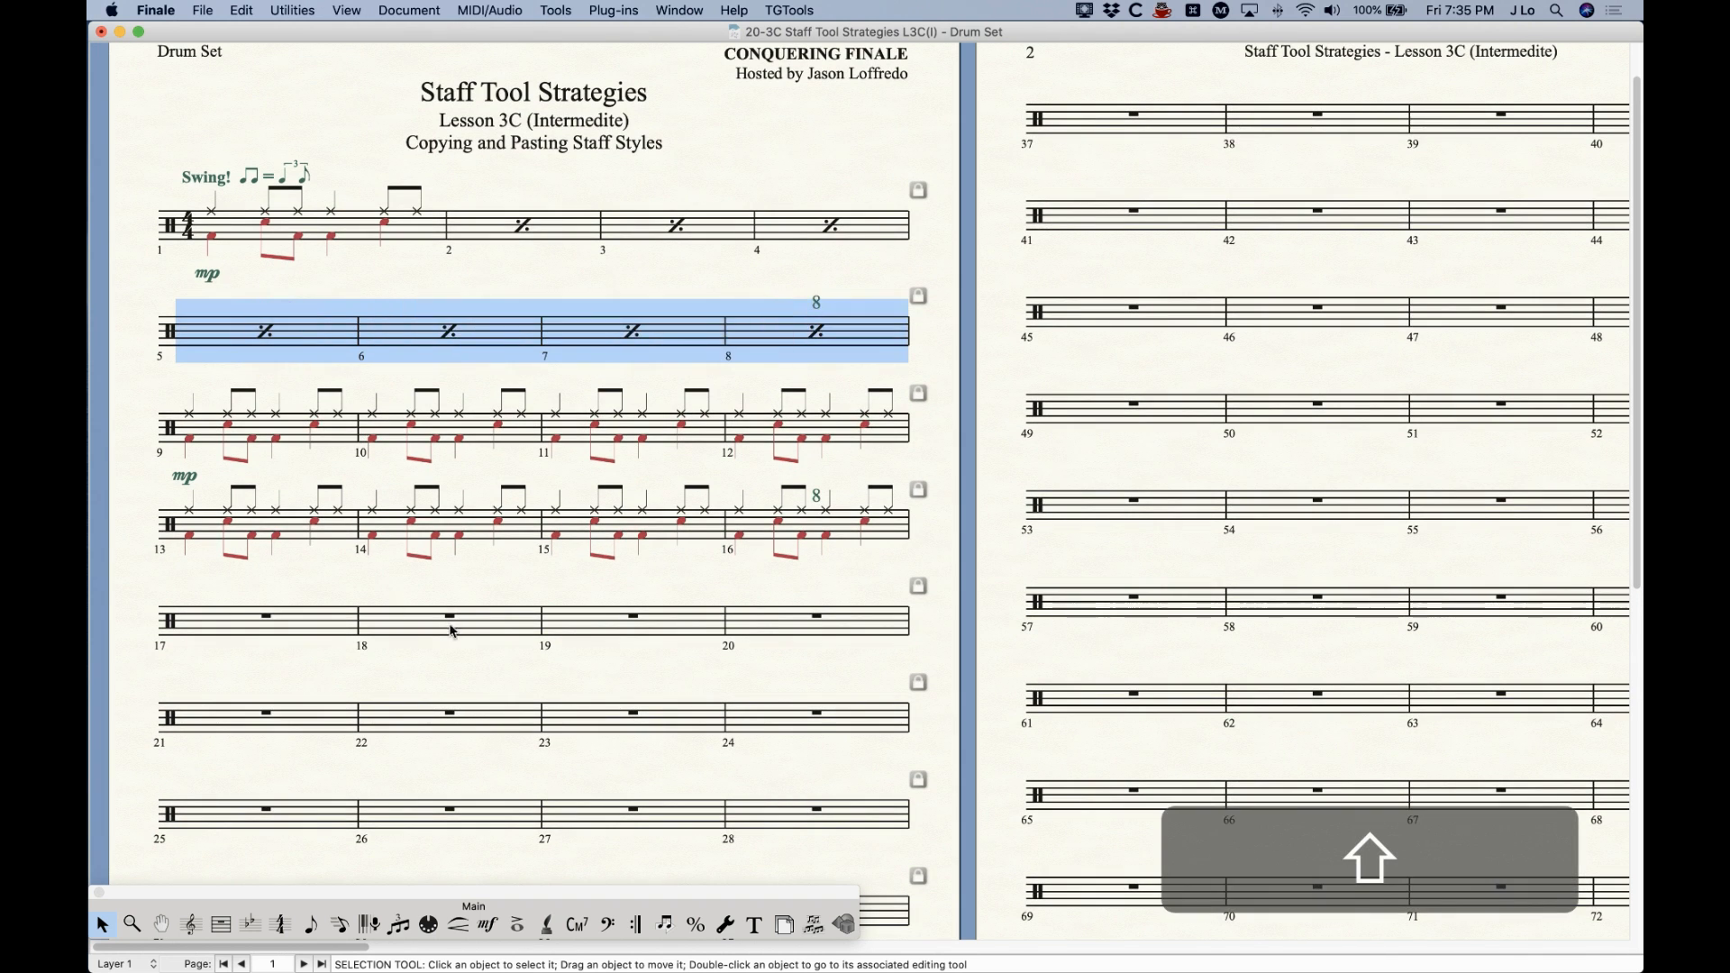
scroll(438, 624, "down", 1)
left_click(261, 609, "alt")
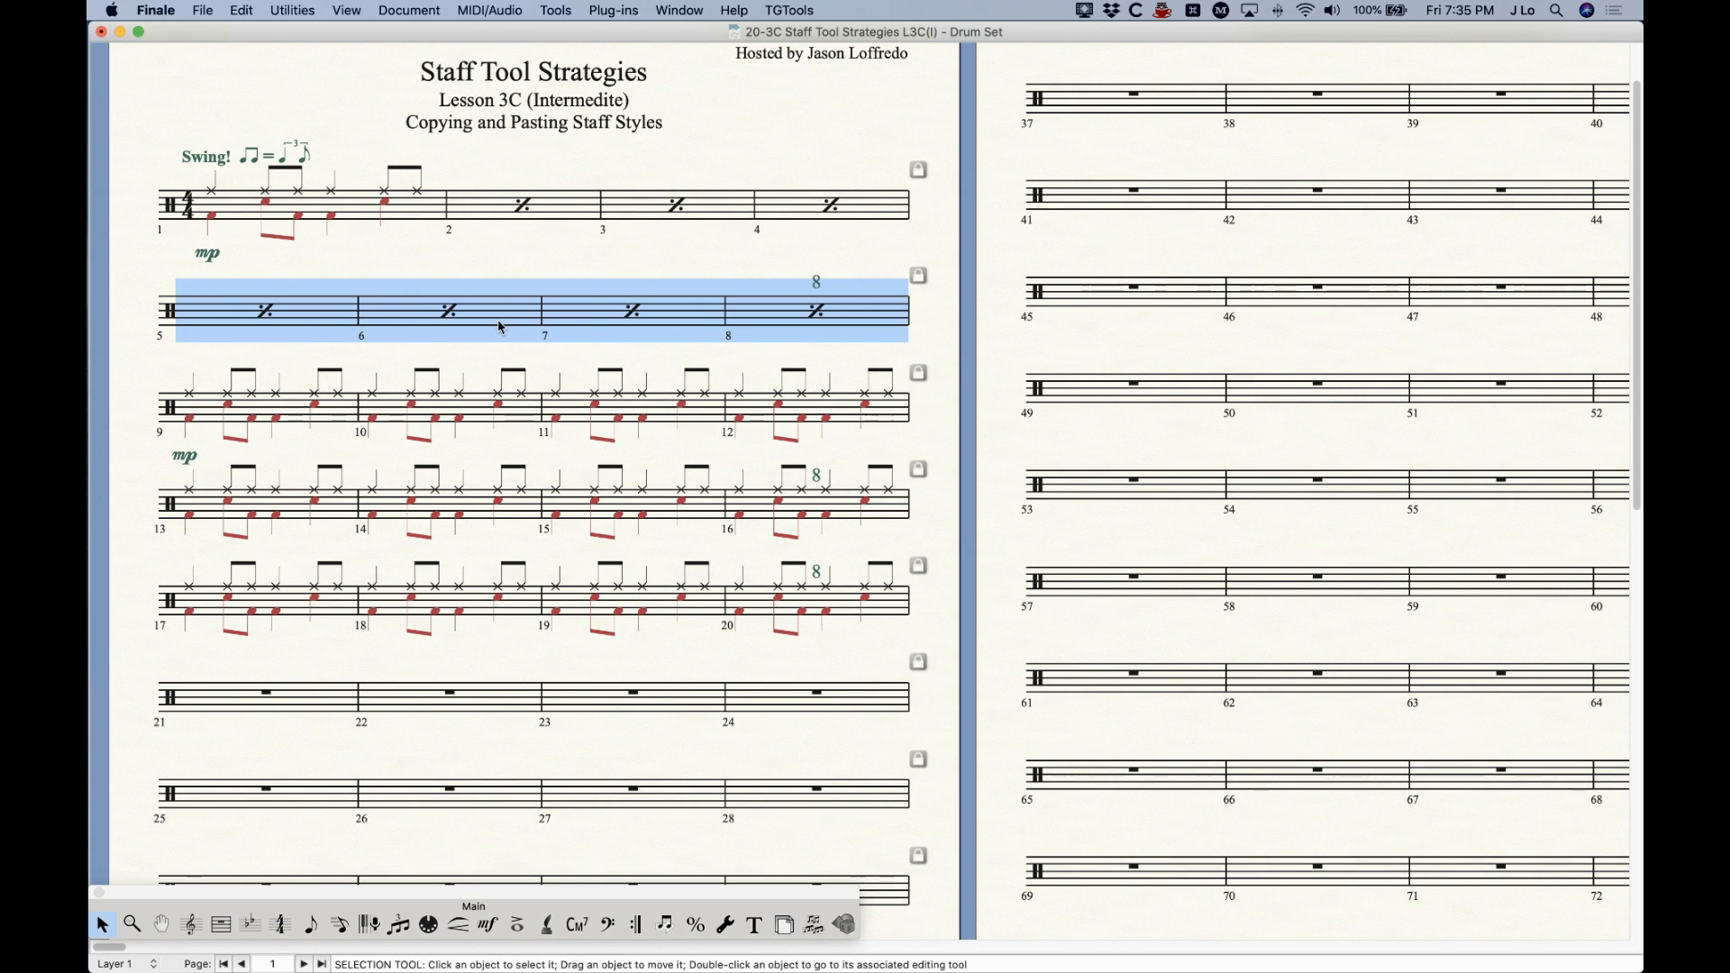
- Return to the full score and compare the Drum Set staff across measures 1–19
left_click(390, 7)
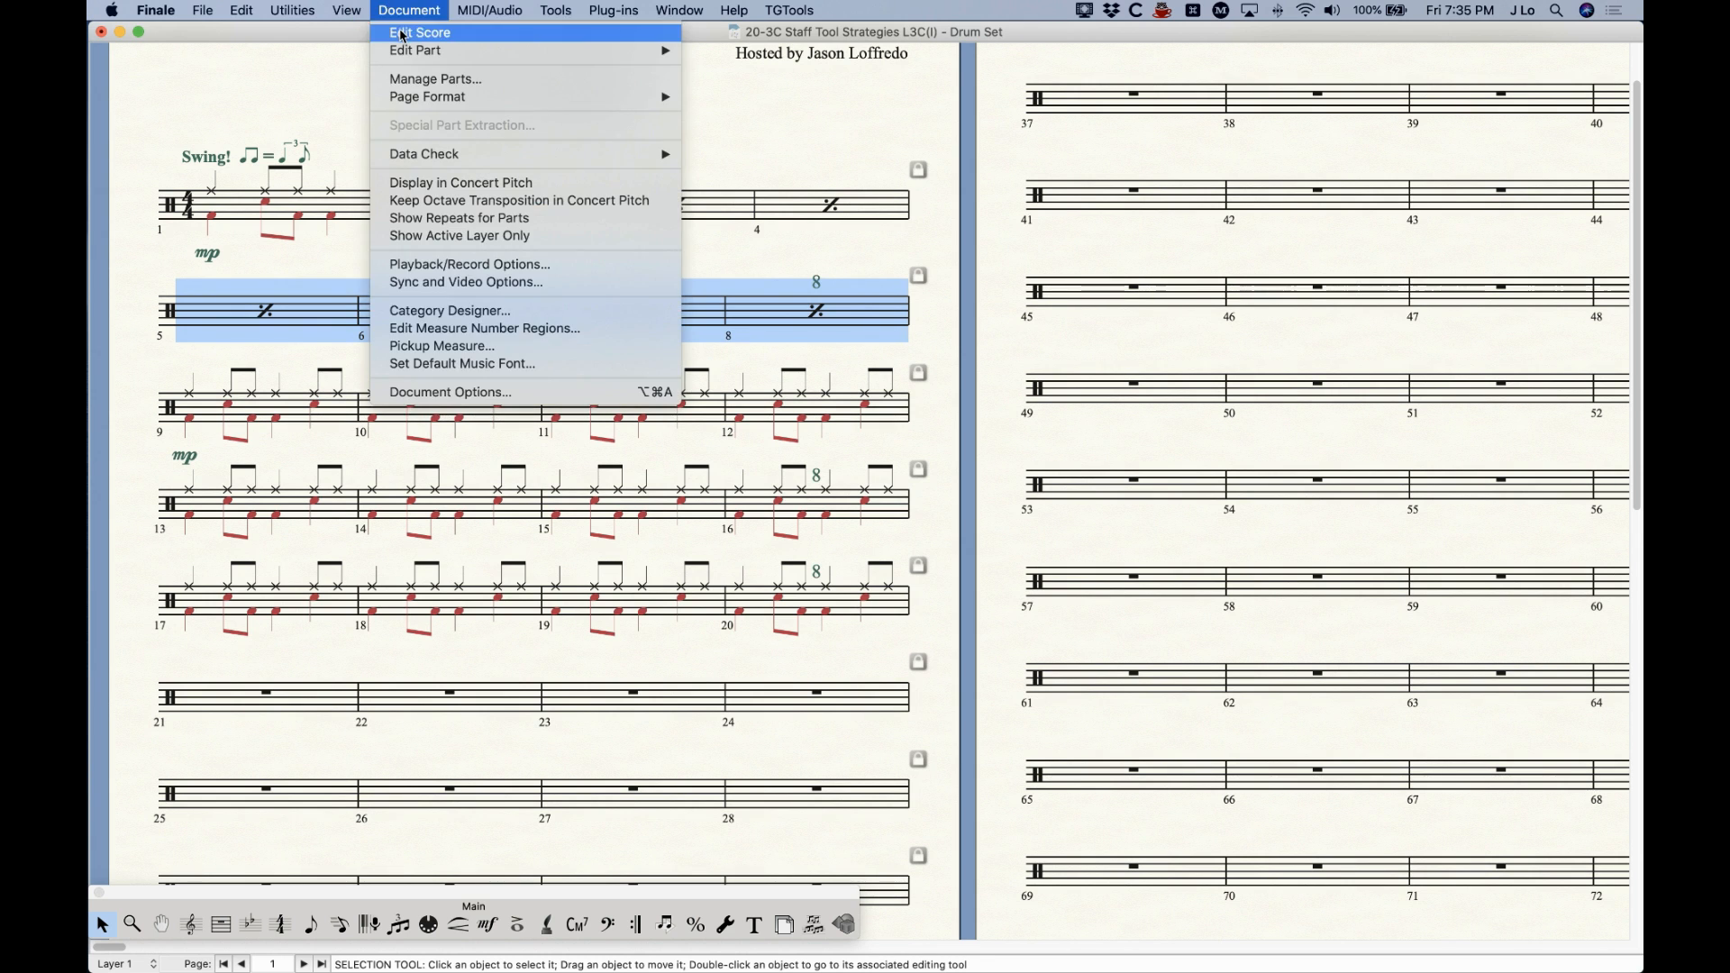
left_click(410, 32)
scroll(441, 506, "down", 4)
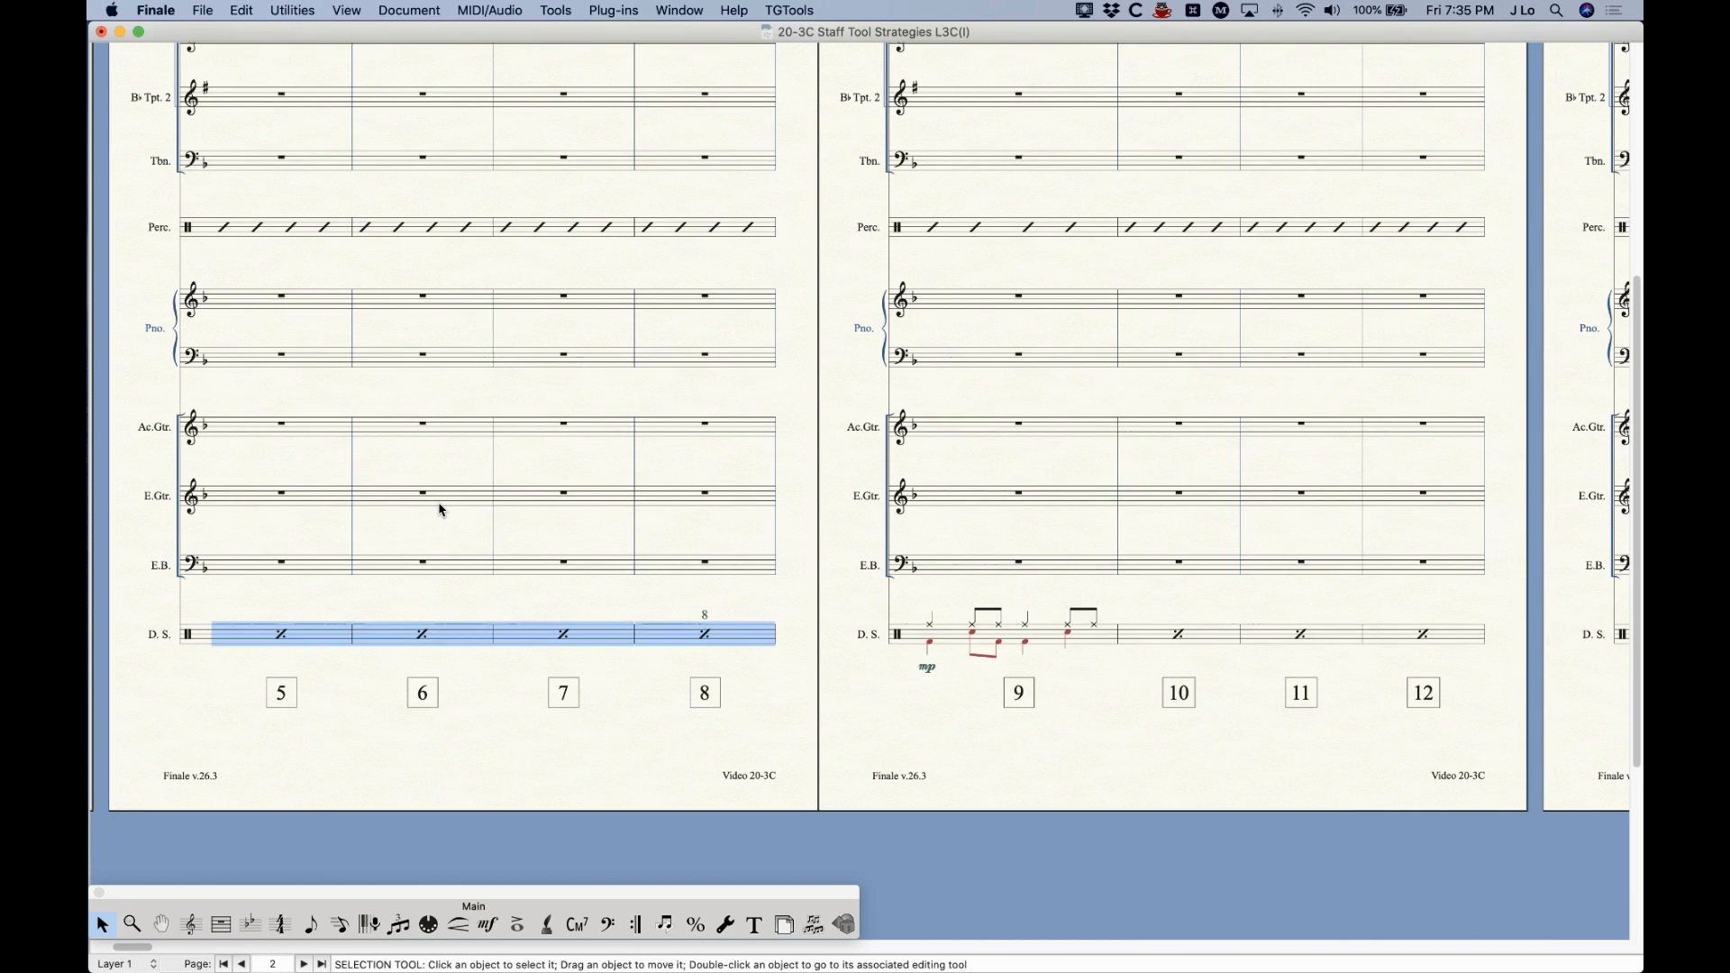
scroll(476, 495, "left", 10)
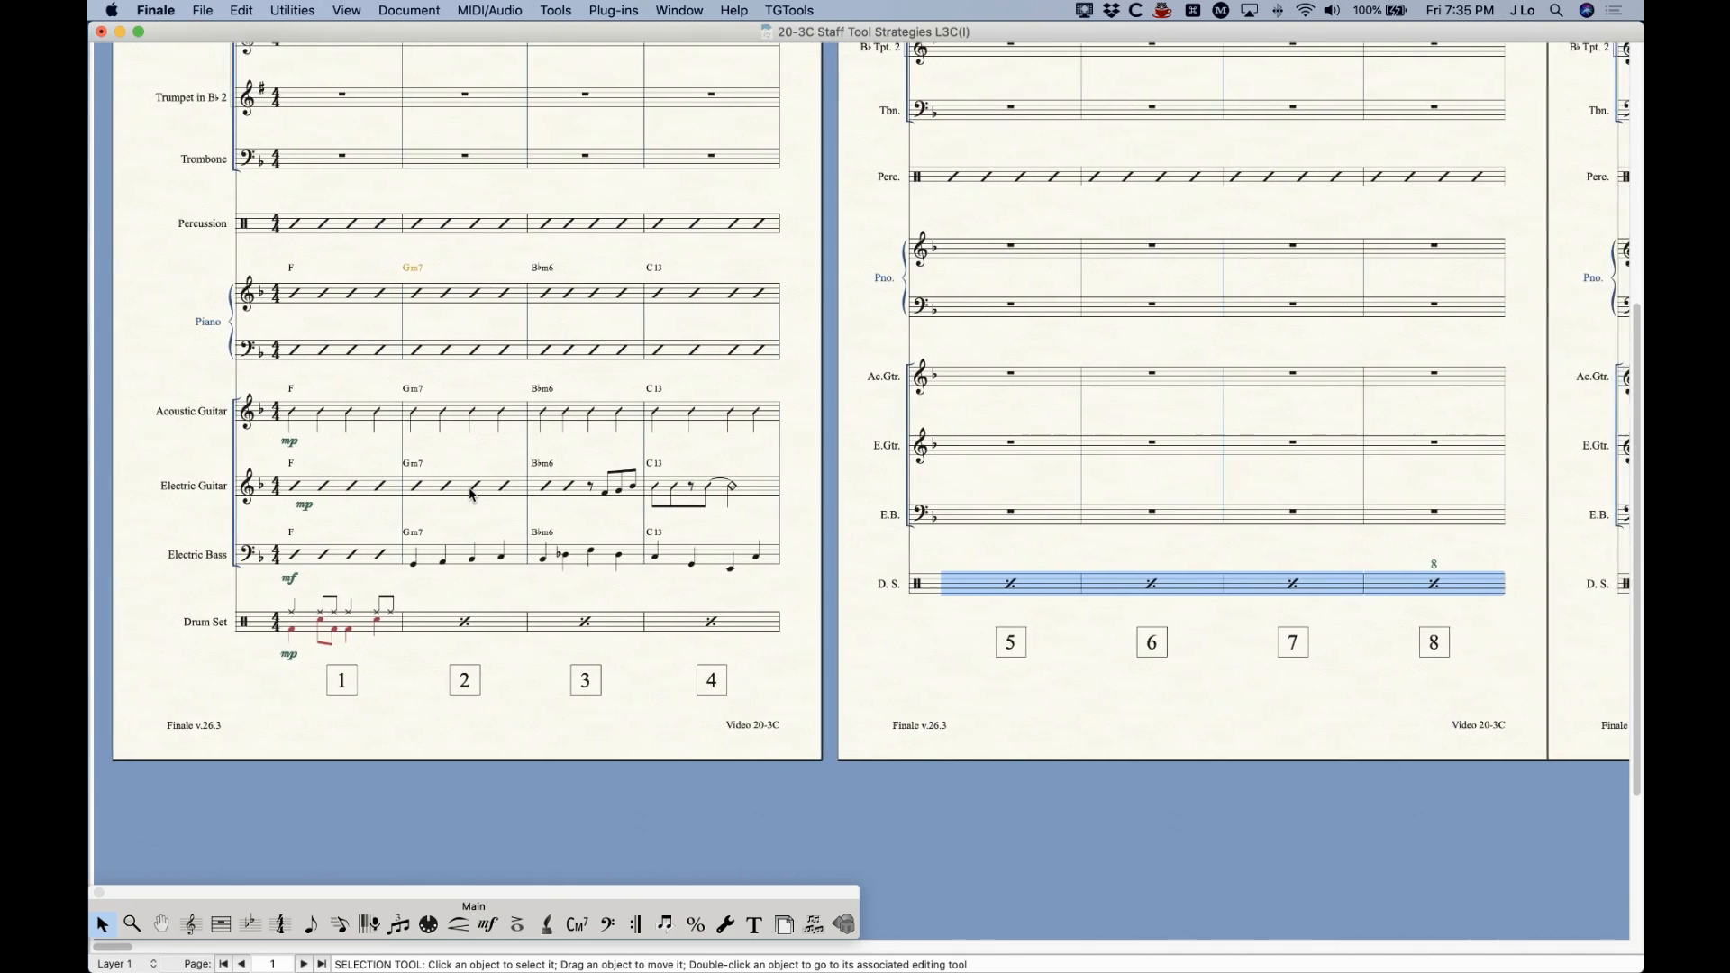
scroll(468, 491, "right", 15)
scroll(468, 490, "right", 10)
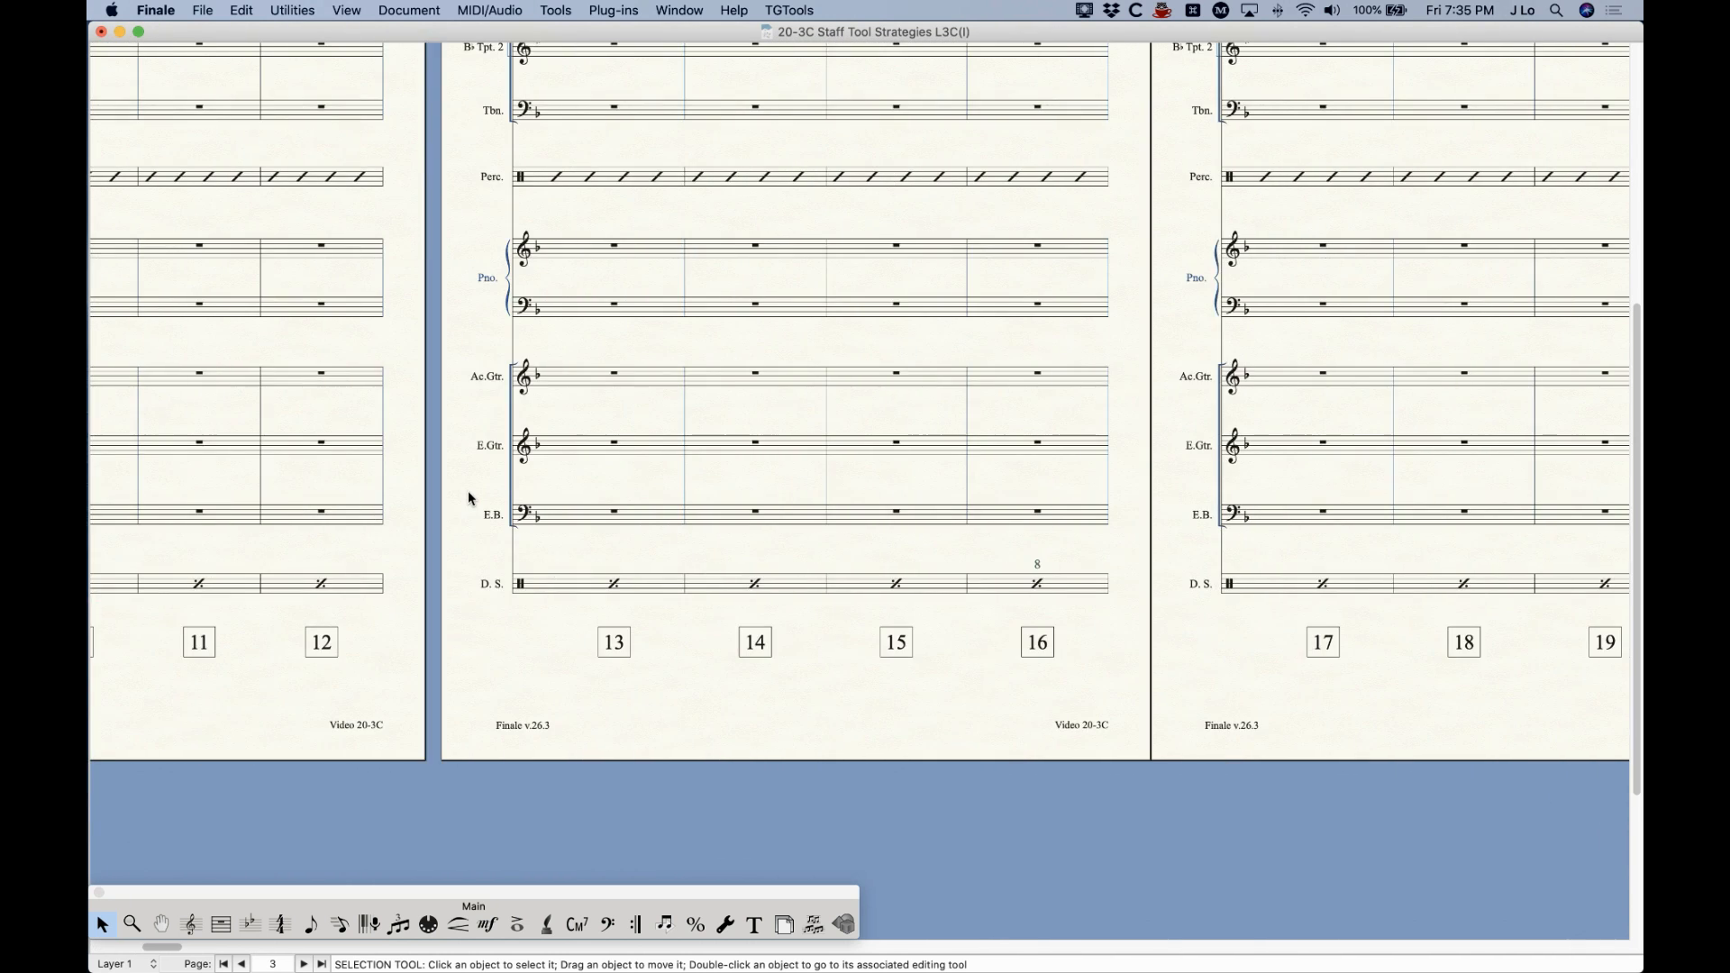
scroll(468, 491, "left", 20)
scroll(470, 497, "left", 10)
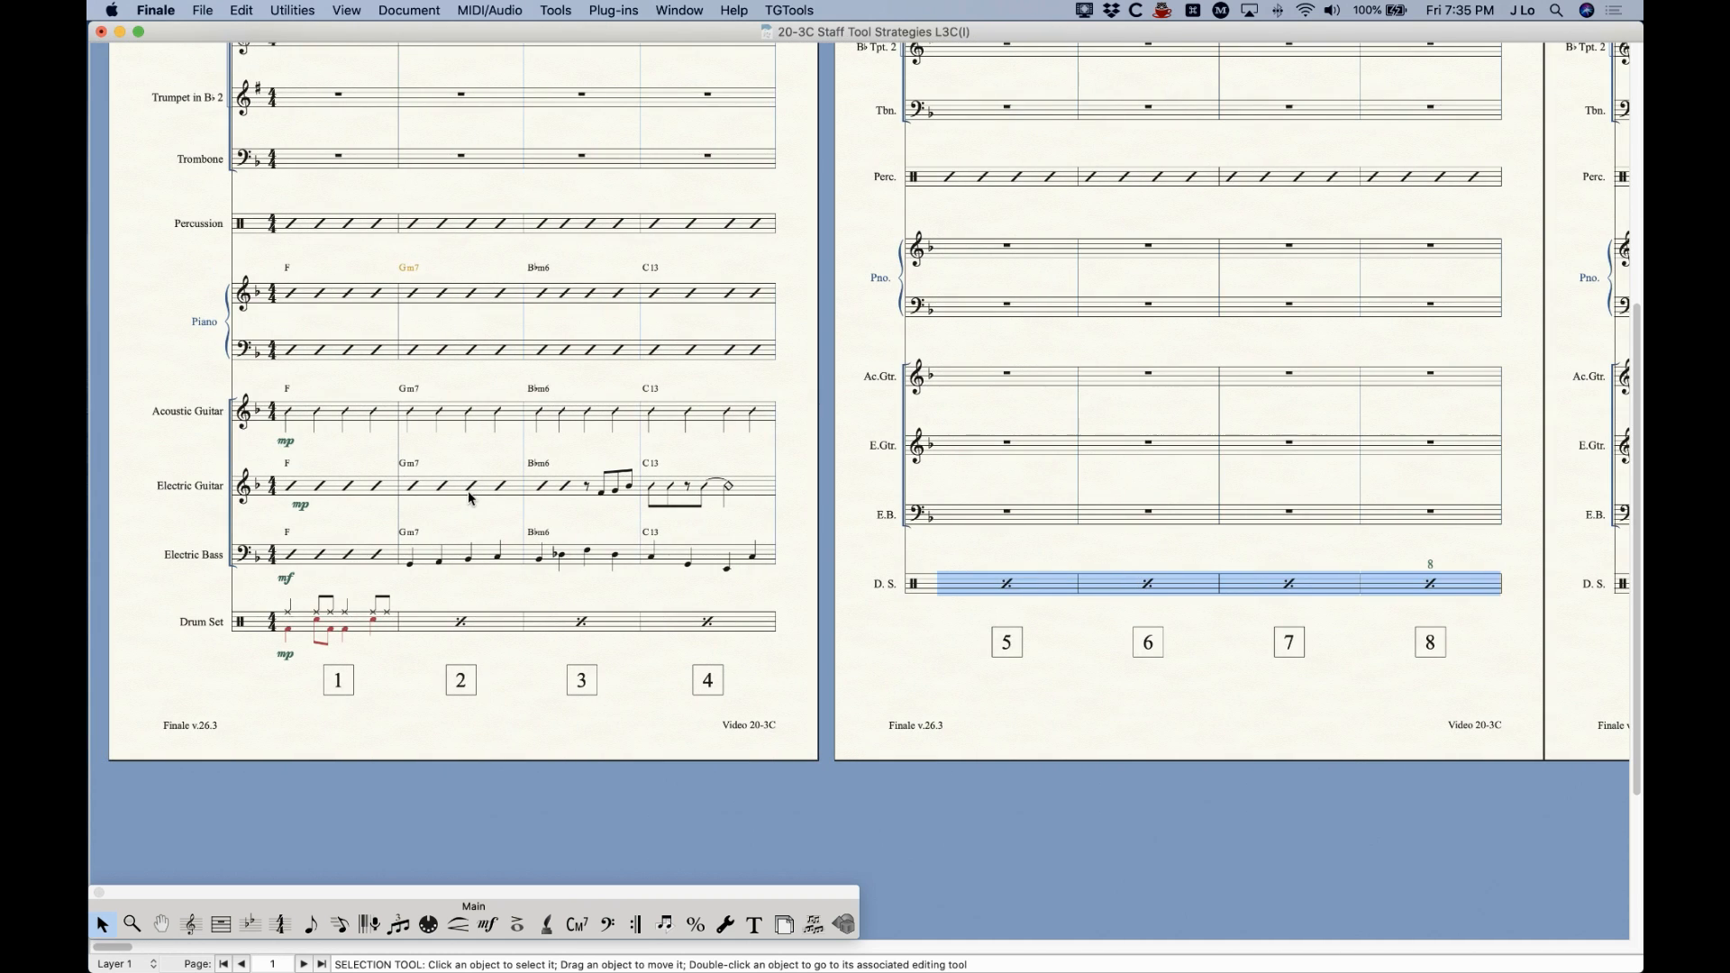
scroll(440, 613, "right", 10)
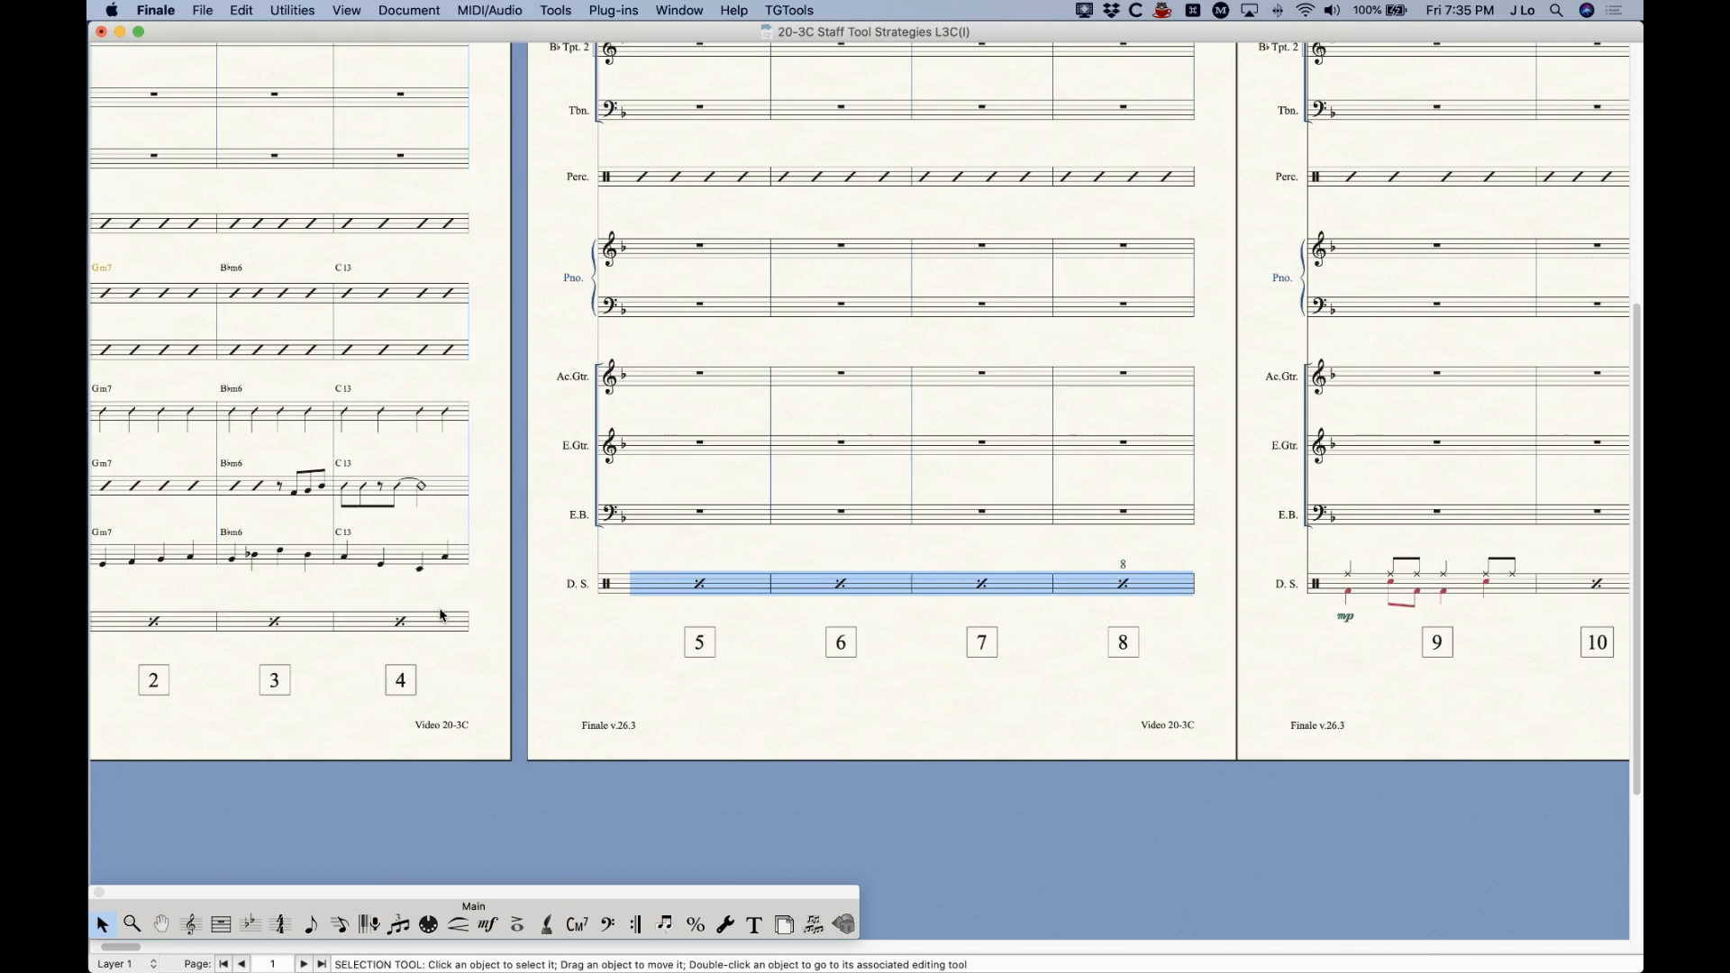
scroll(438, 610, "left", 9)
scroll(439, 608, "left", 2)
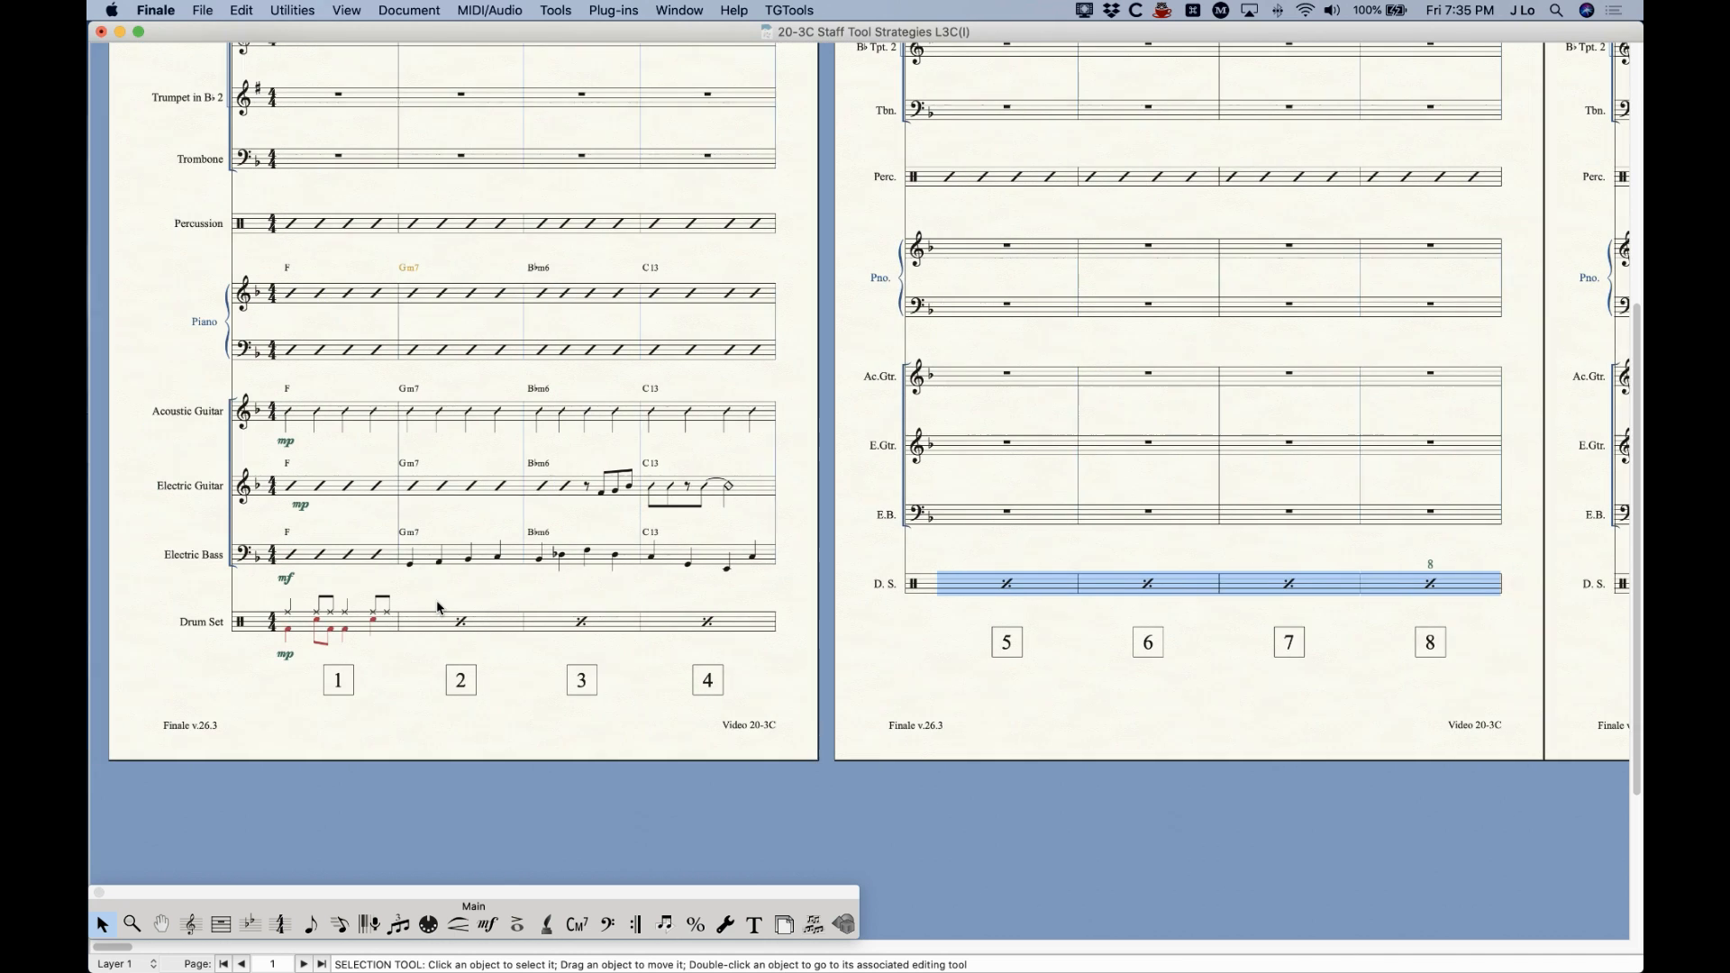
- Select the entire Drum Set staff and apply Use Selected Staff Style for Score and Parts with the Staff tool
left_click(153, 626)
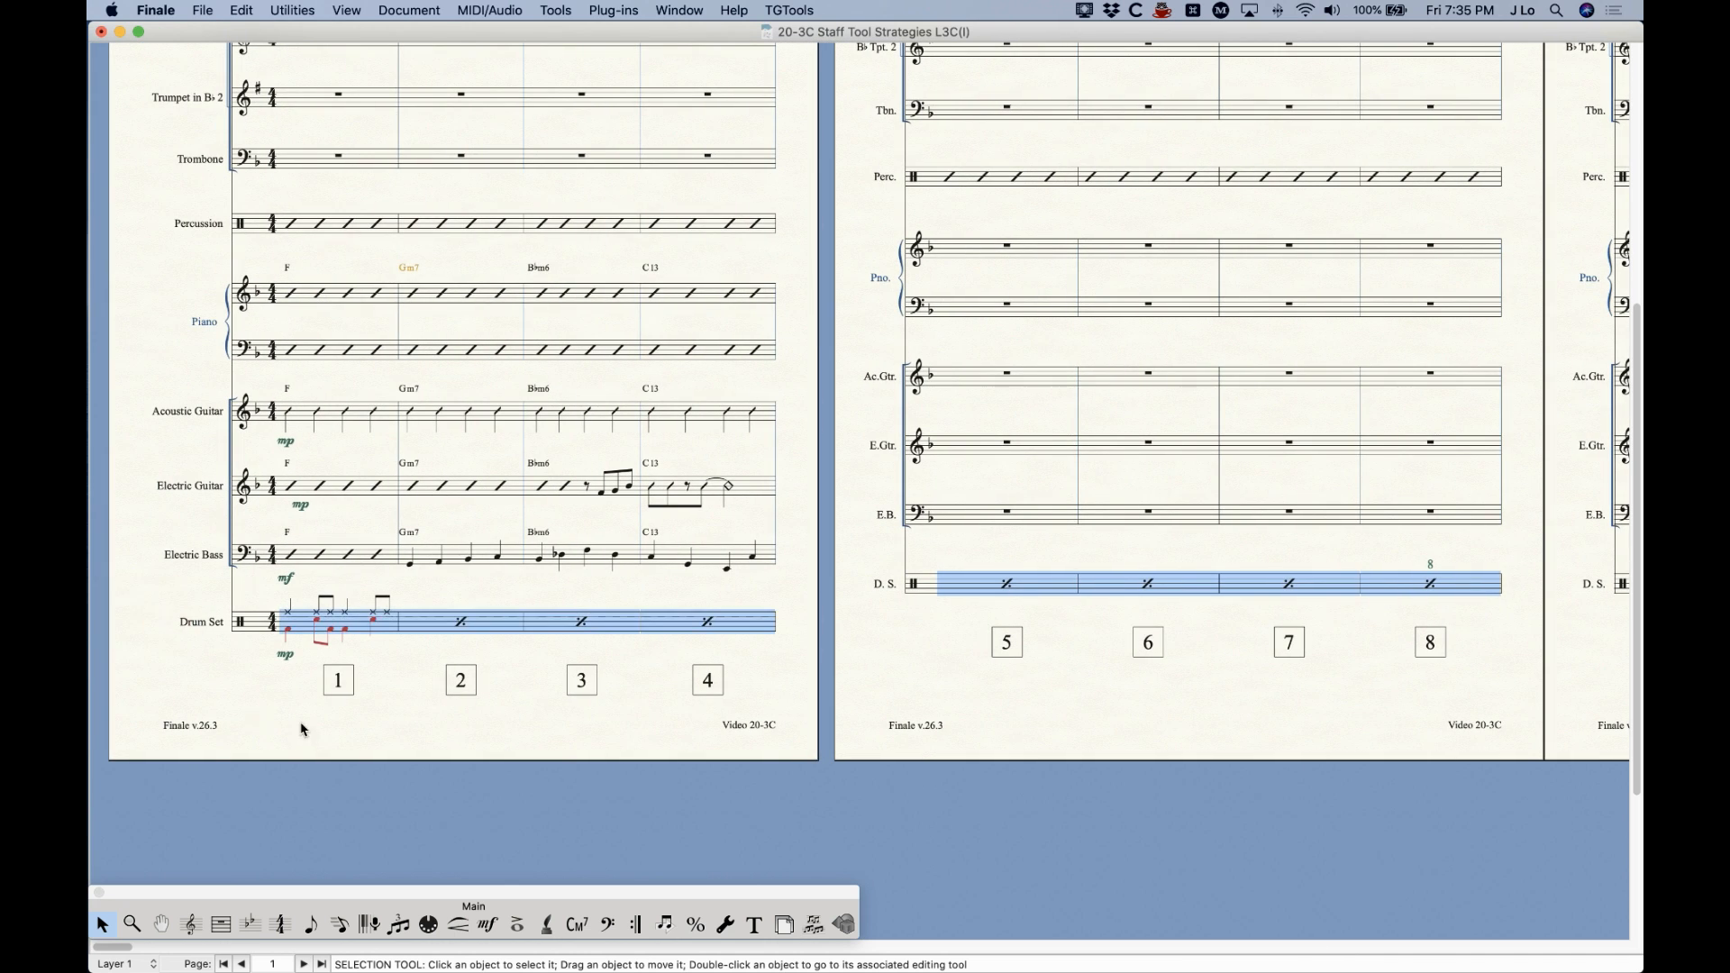
mouse_move(112, 946)
left_mouse_down()
mouse_move(1147, 949)
mouse_move(113, 946)
left_mouse_up()
left_click(189, 925)
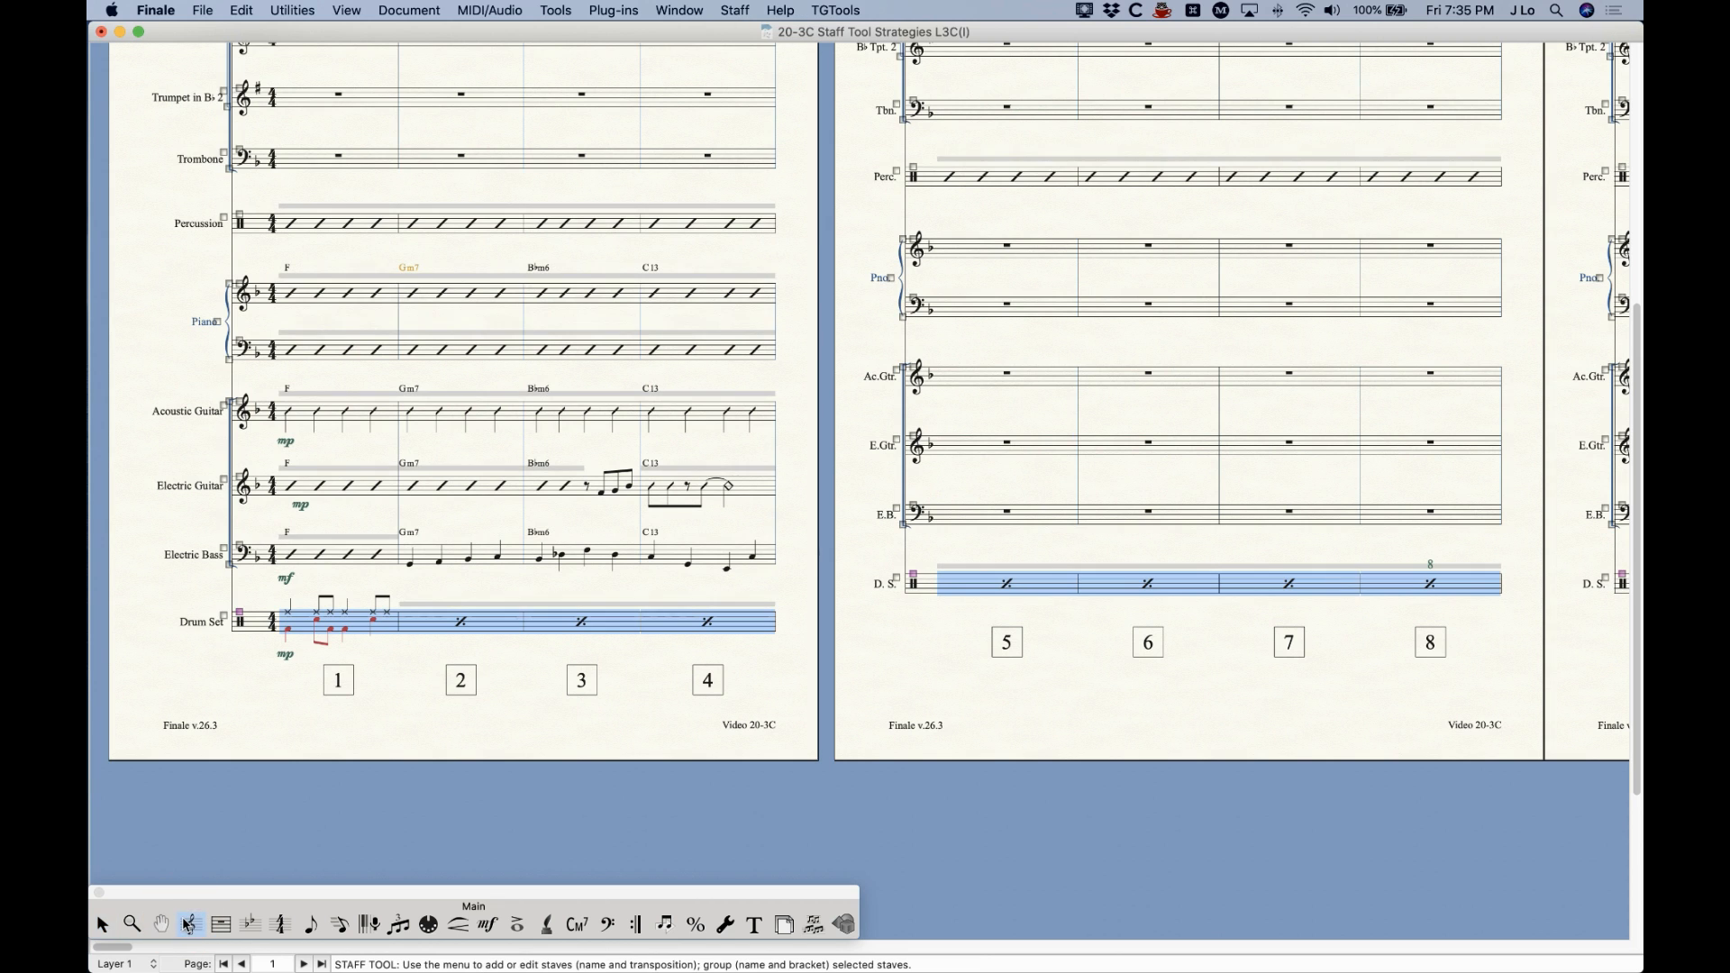
right_click(438, 622)
mouse_move(509, 688)
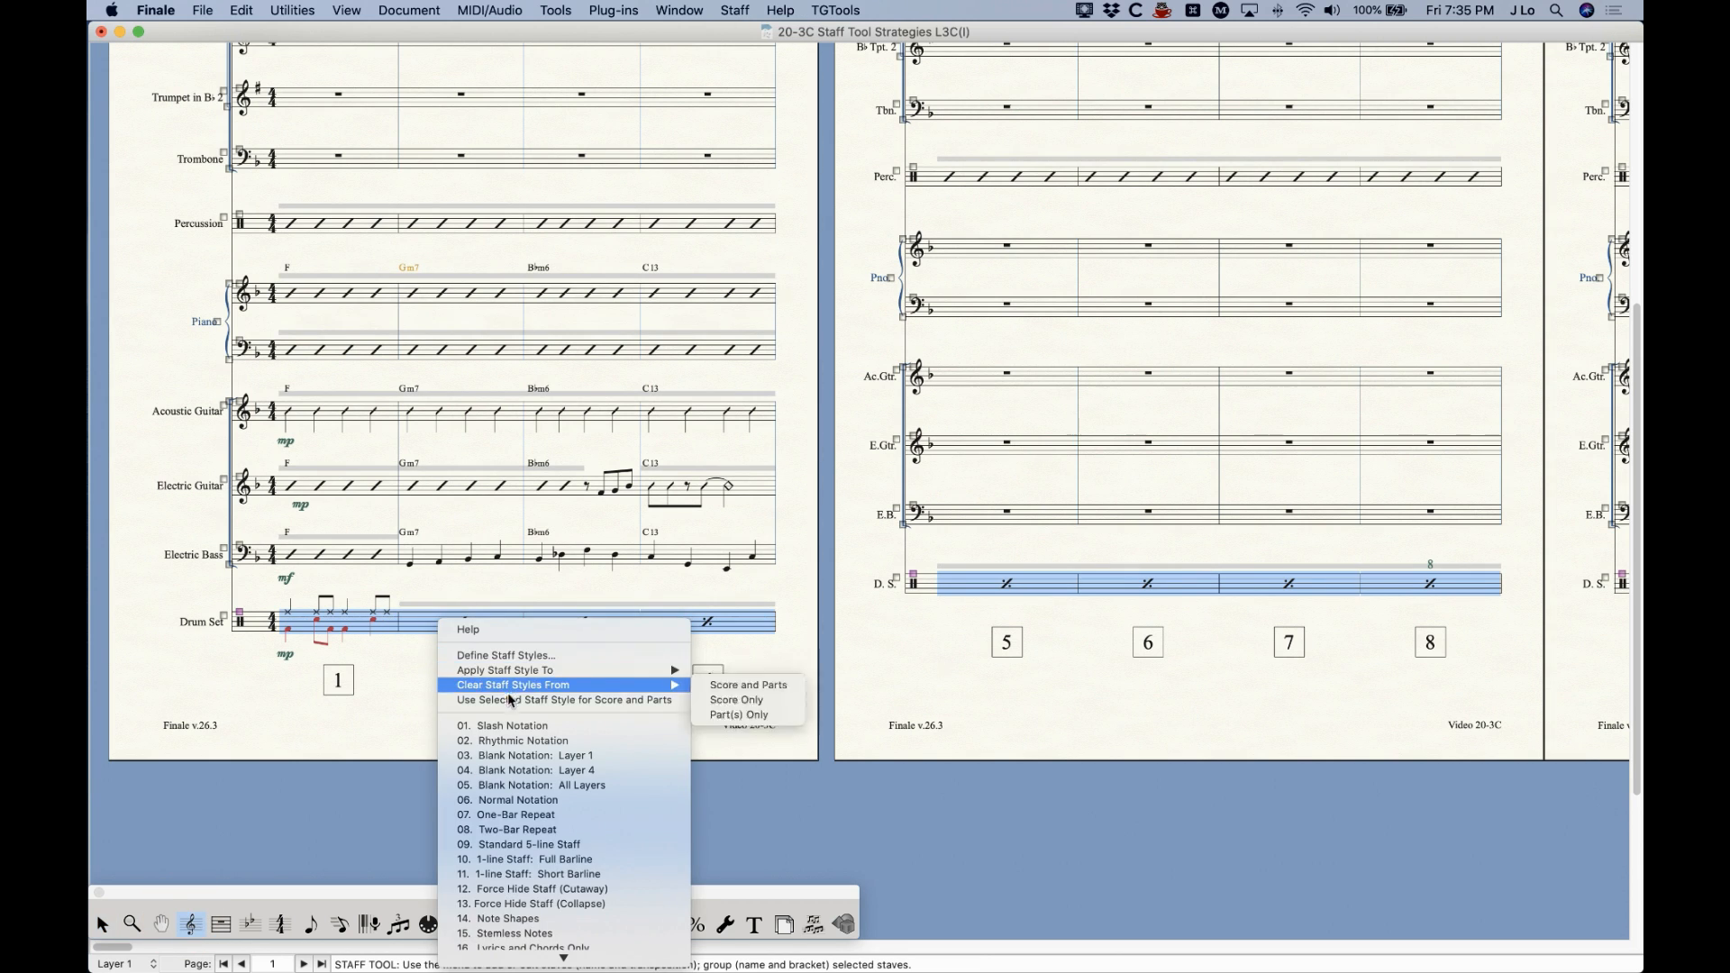
left_click(565, 698)
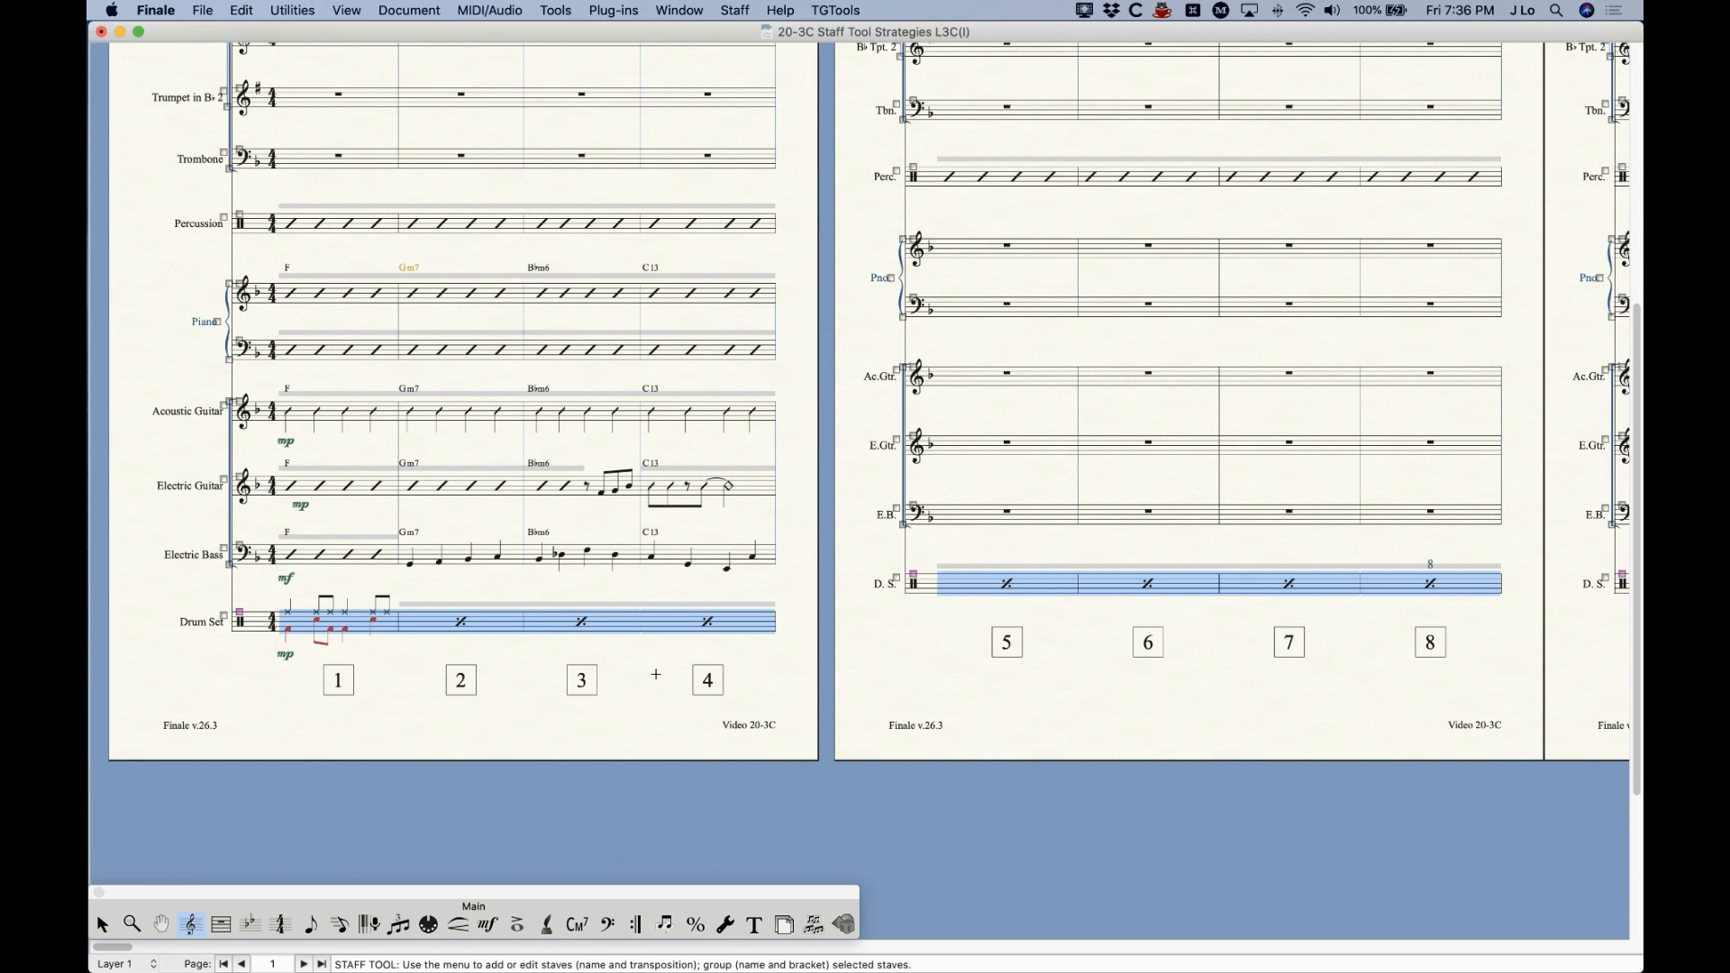
- Open the linked Drum Set part with the Selection tool active to check the staff styles in measures 1–20
scroll(480, 678, "right", 5)
scroll(481, 676, "left", 5)
left_click(102, 924)
left_click(403, 8)
mouse_move(649, 56)
left_click(771, 287)
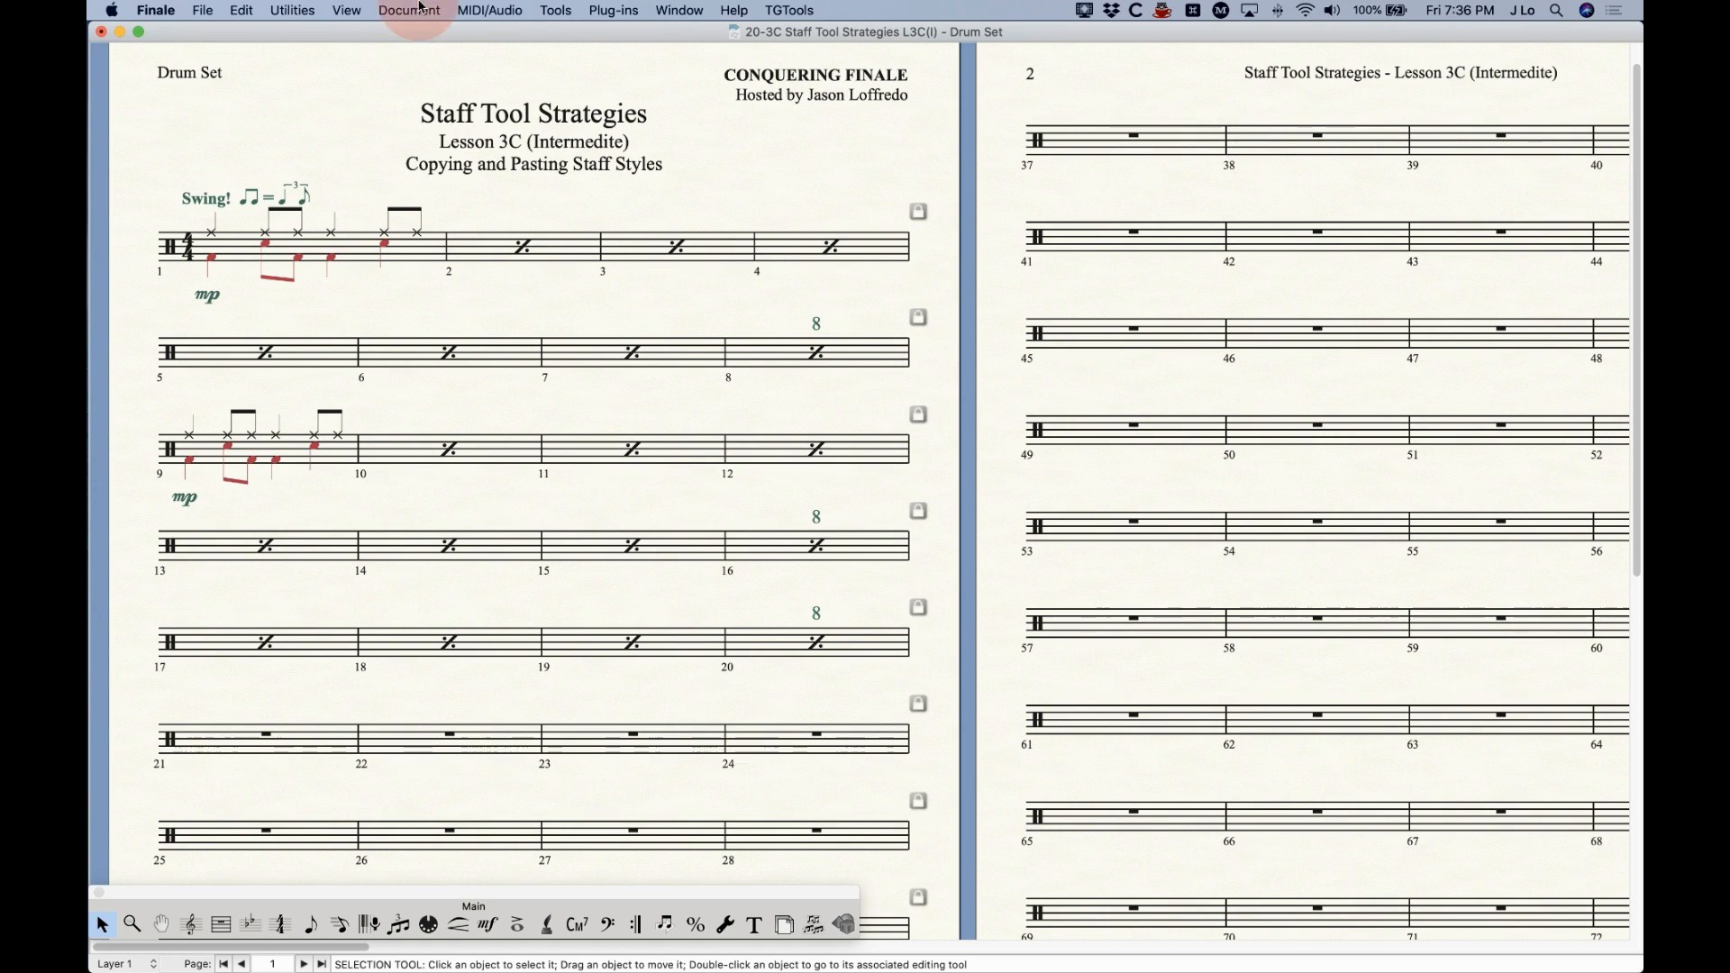
- Return to the full score, clear the selection and review the Drum Set staff in measures 1–8
left_click(441, 17)
left_click(460, 338)
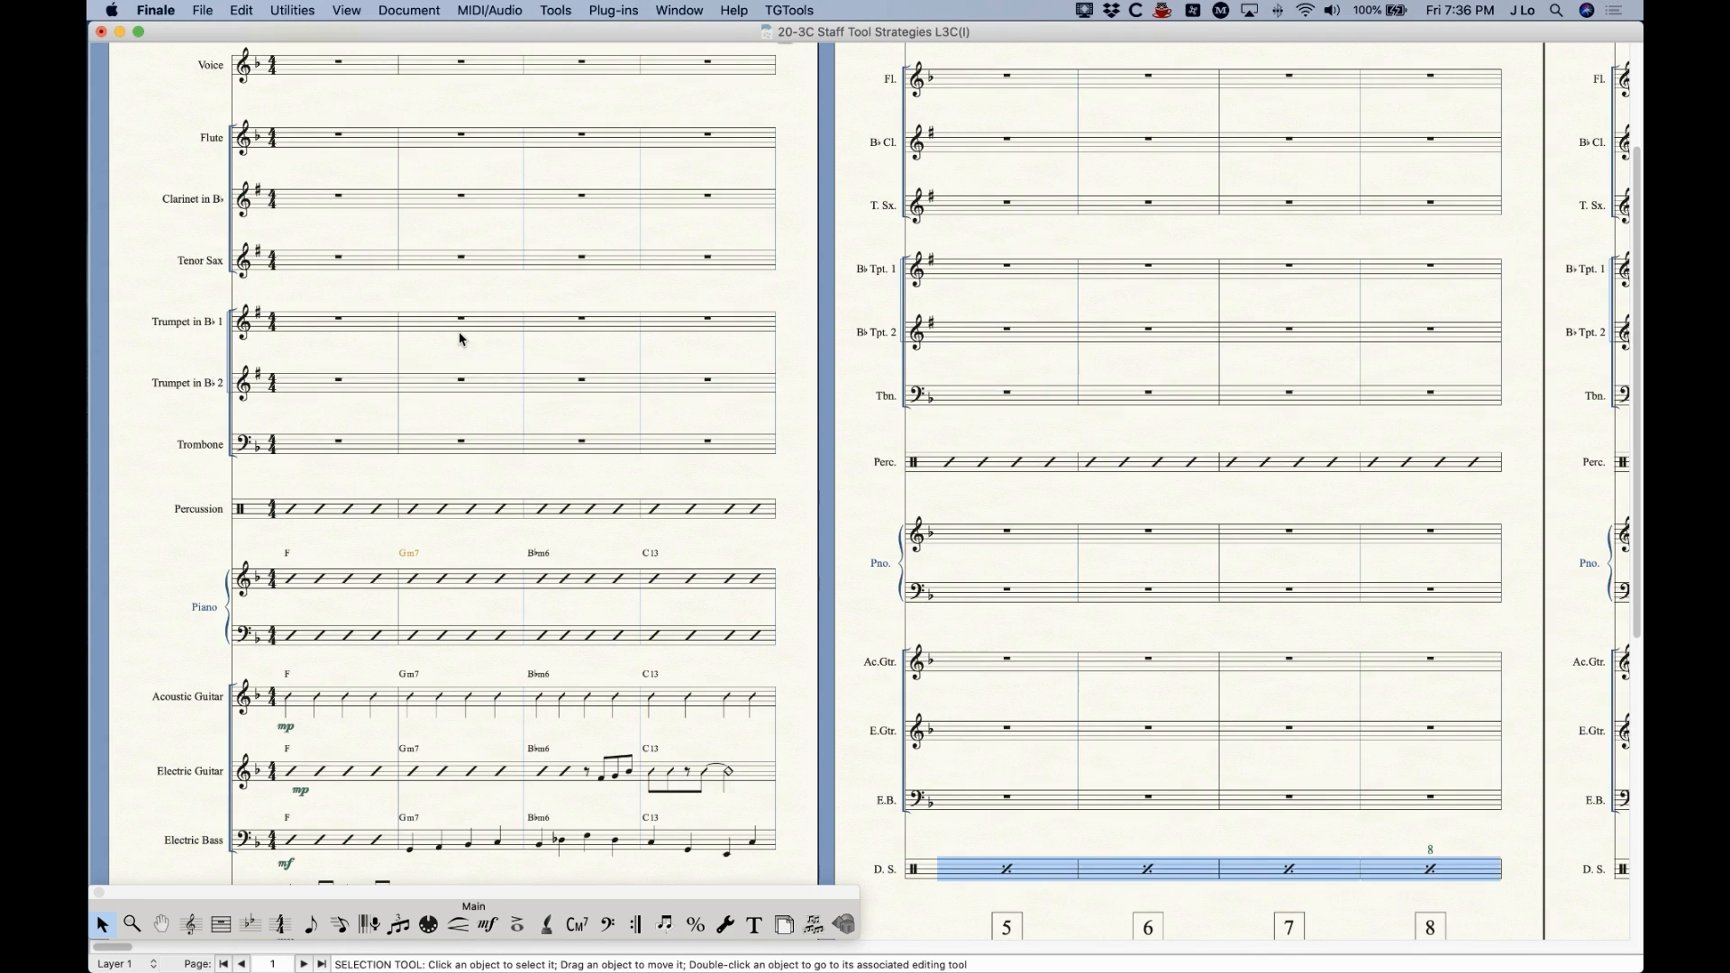
left_click(466, 303)
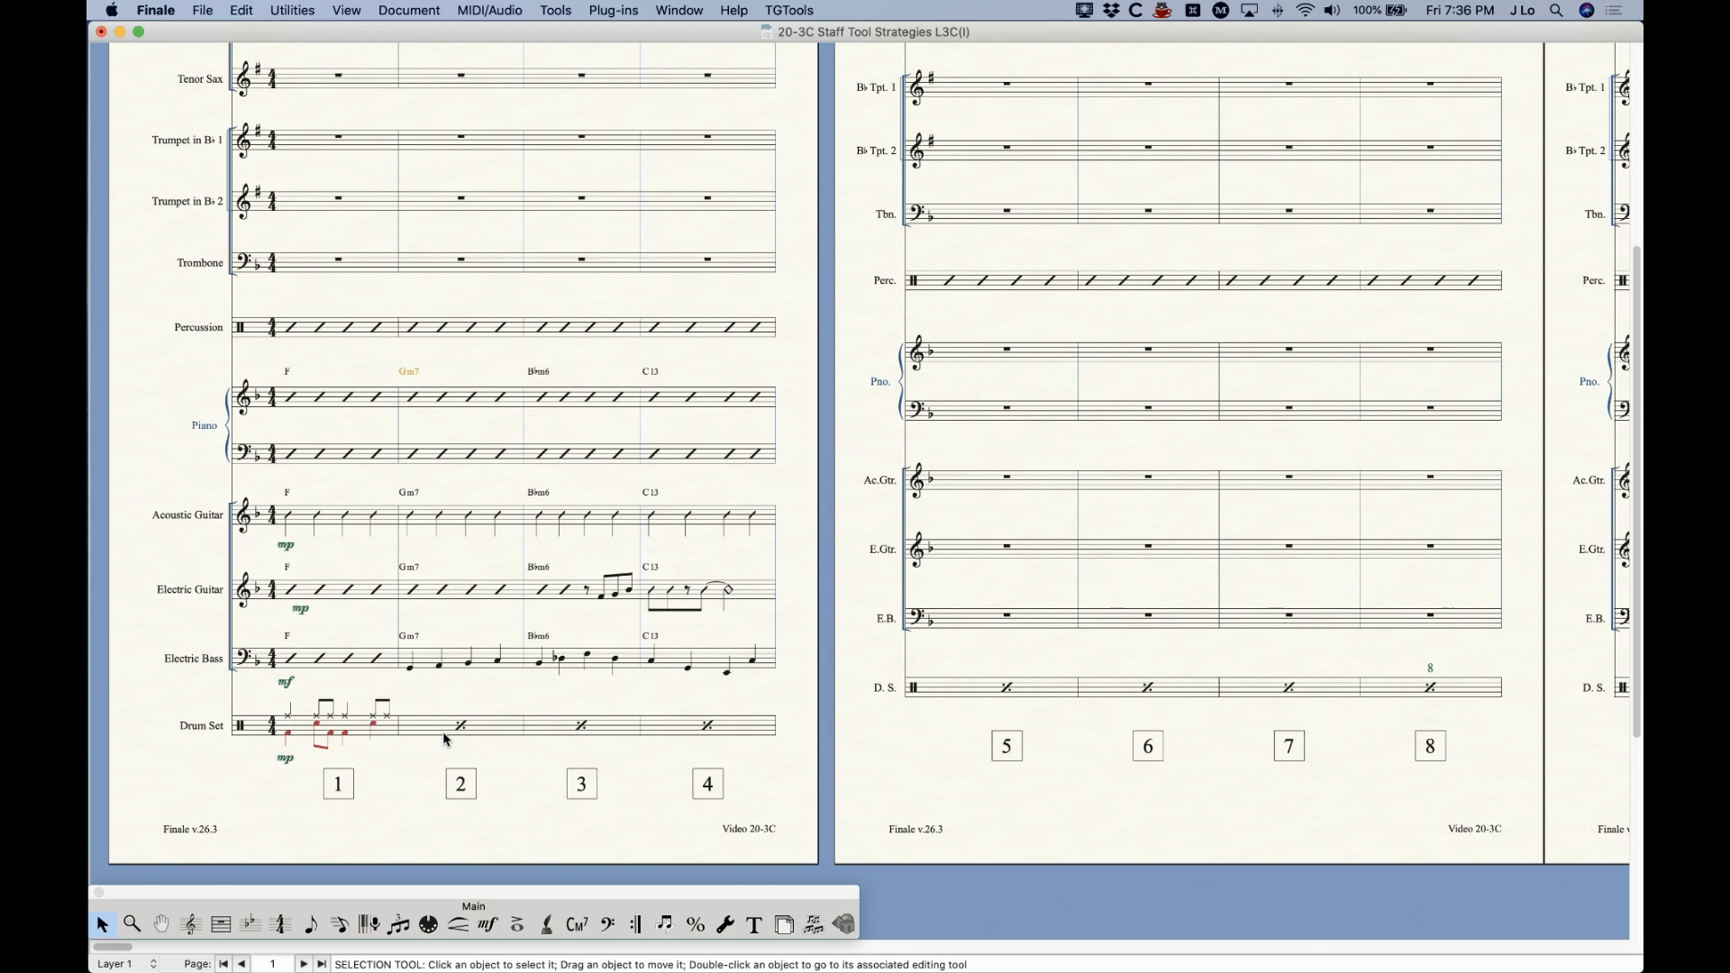
scroll(446, 739, "right", 2)
scroll(446, 739, "left", 2)
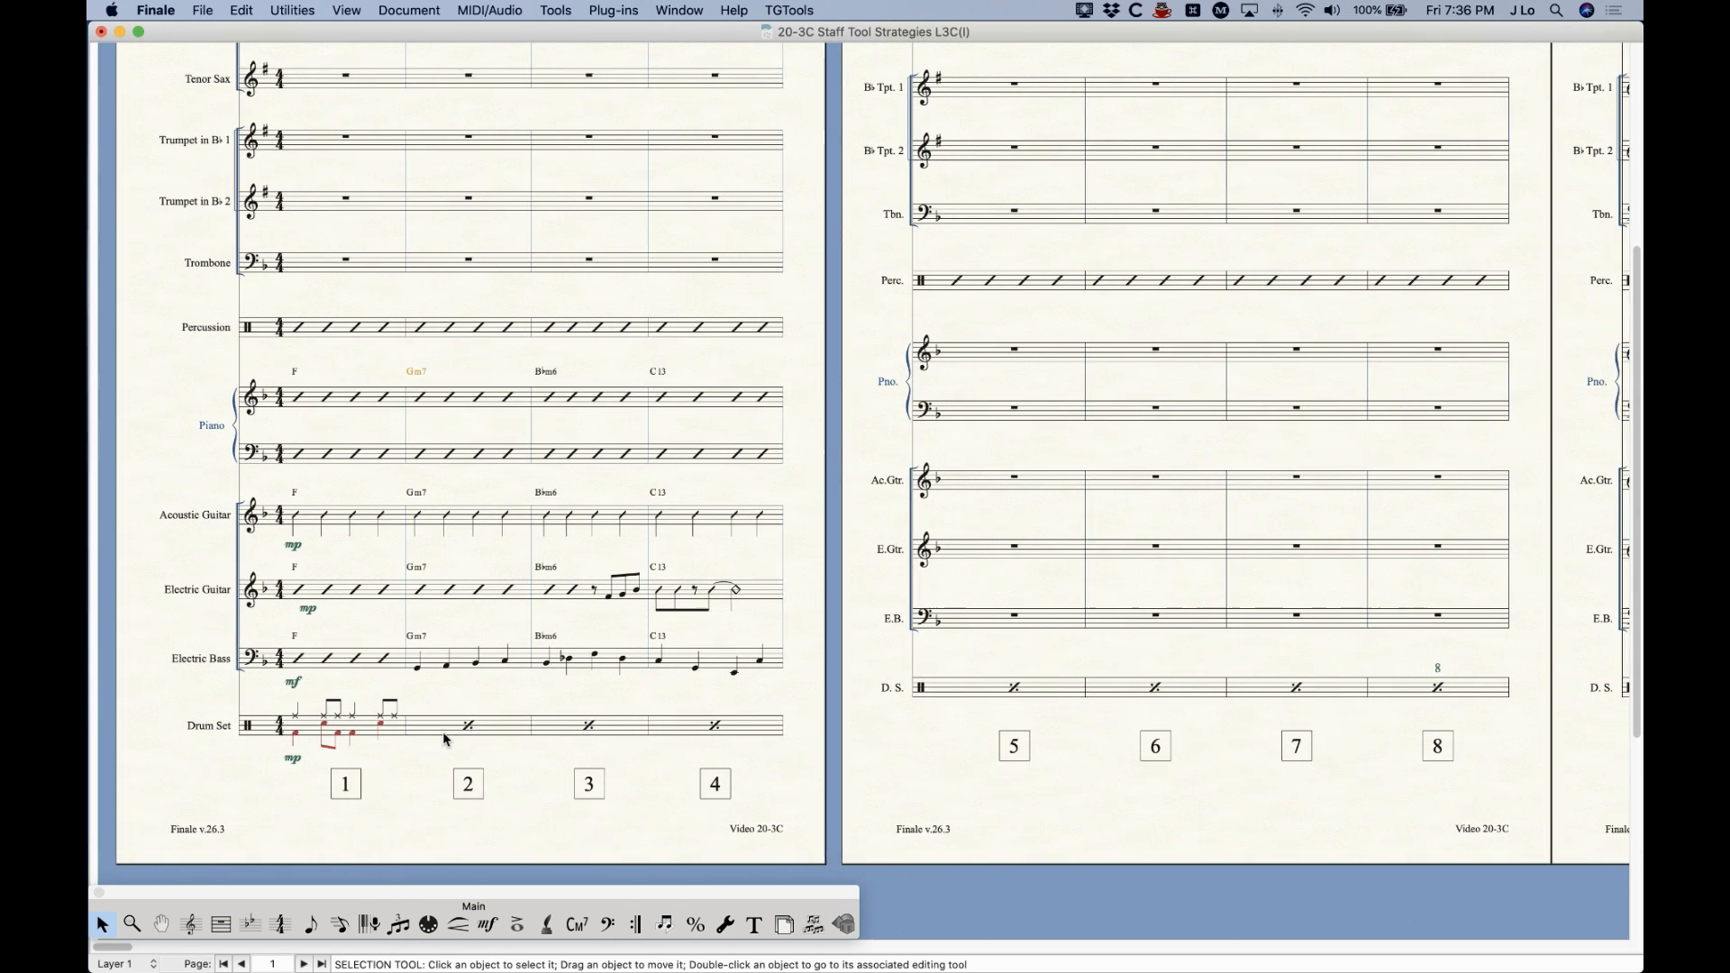
- Select the entire Drum Set staff with the Staff tool and review its staff style commands without applying any
left_click(139, 721)
left_click(191, 925)
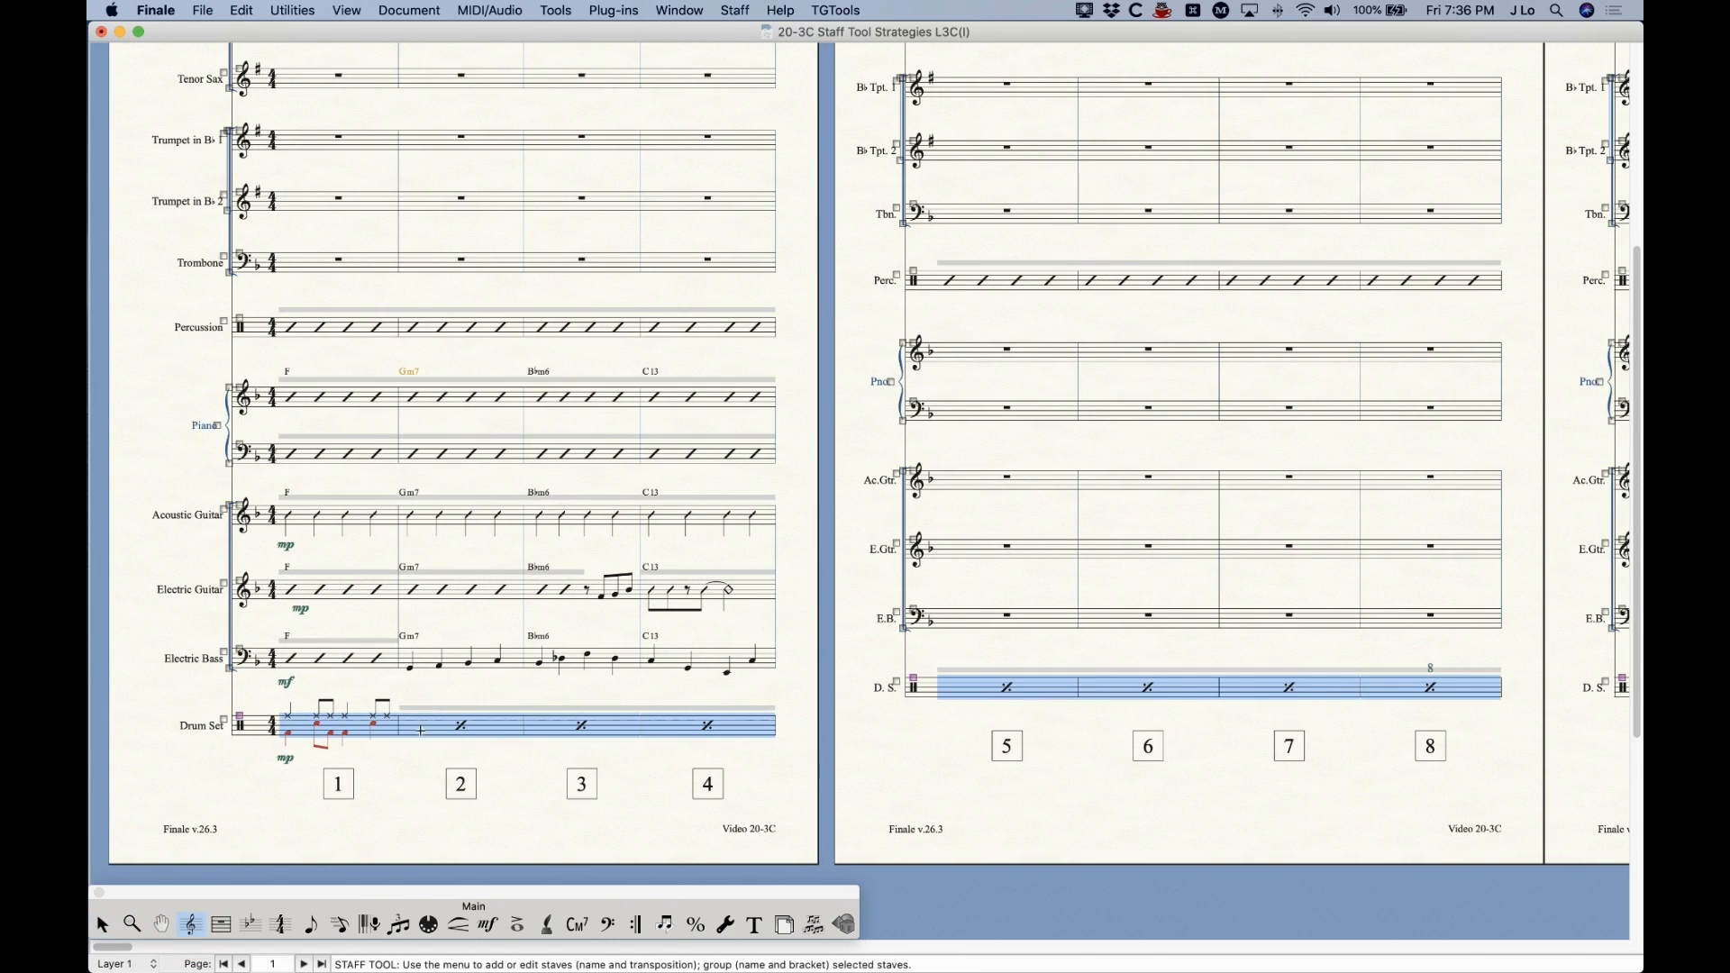
right_click(420, 730)
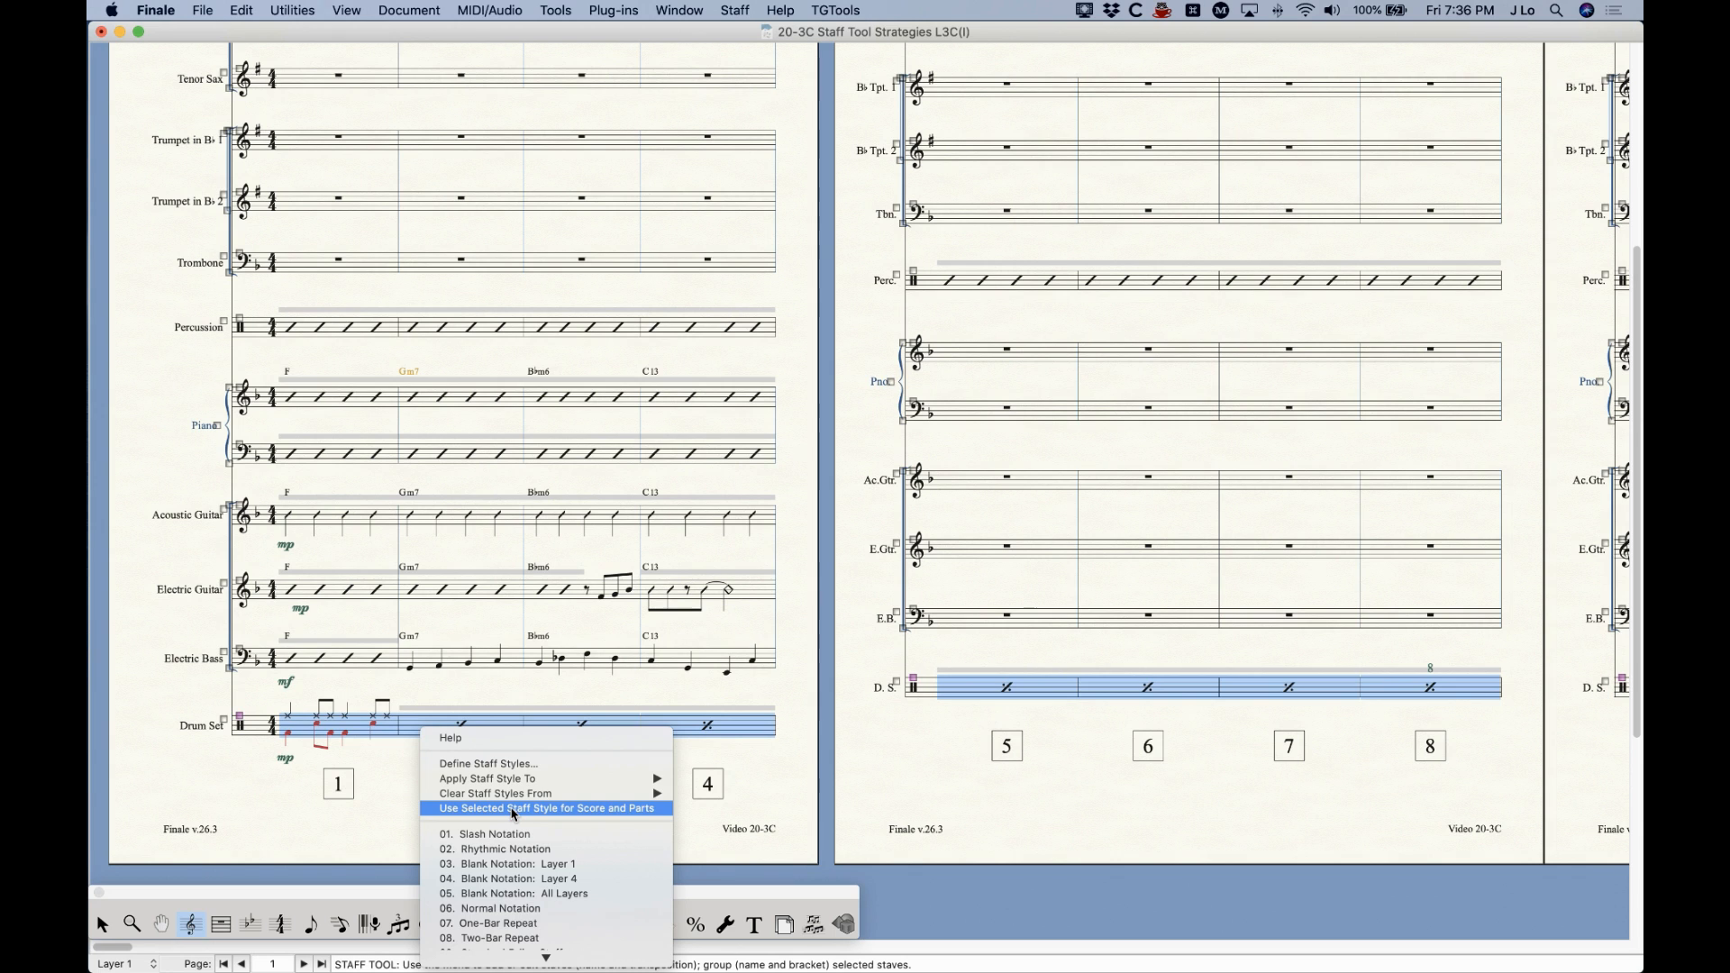
left_click(496, 691)
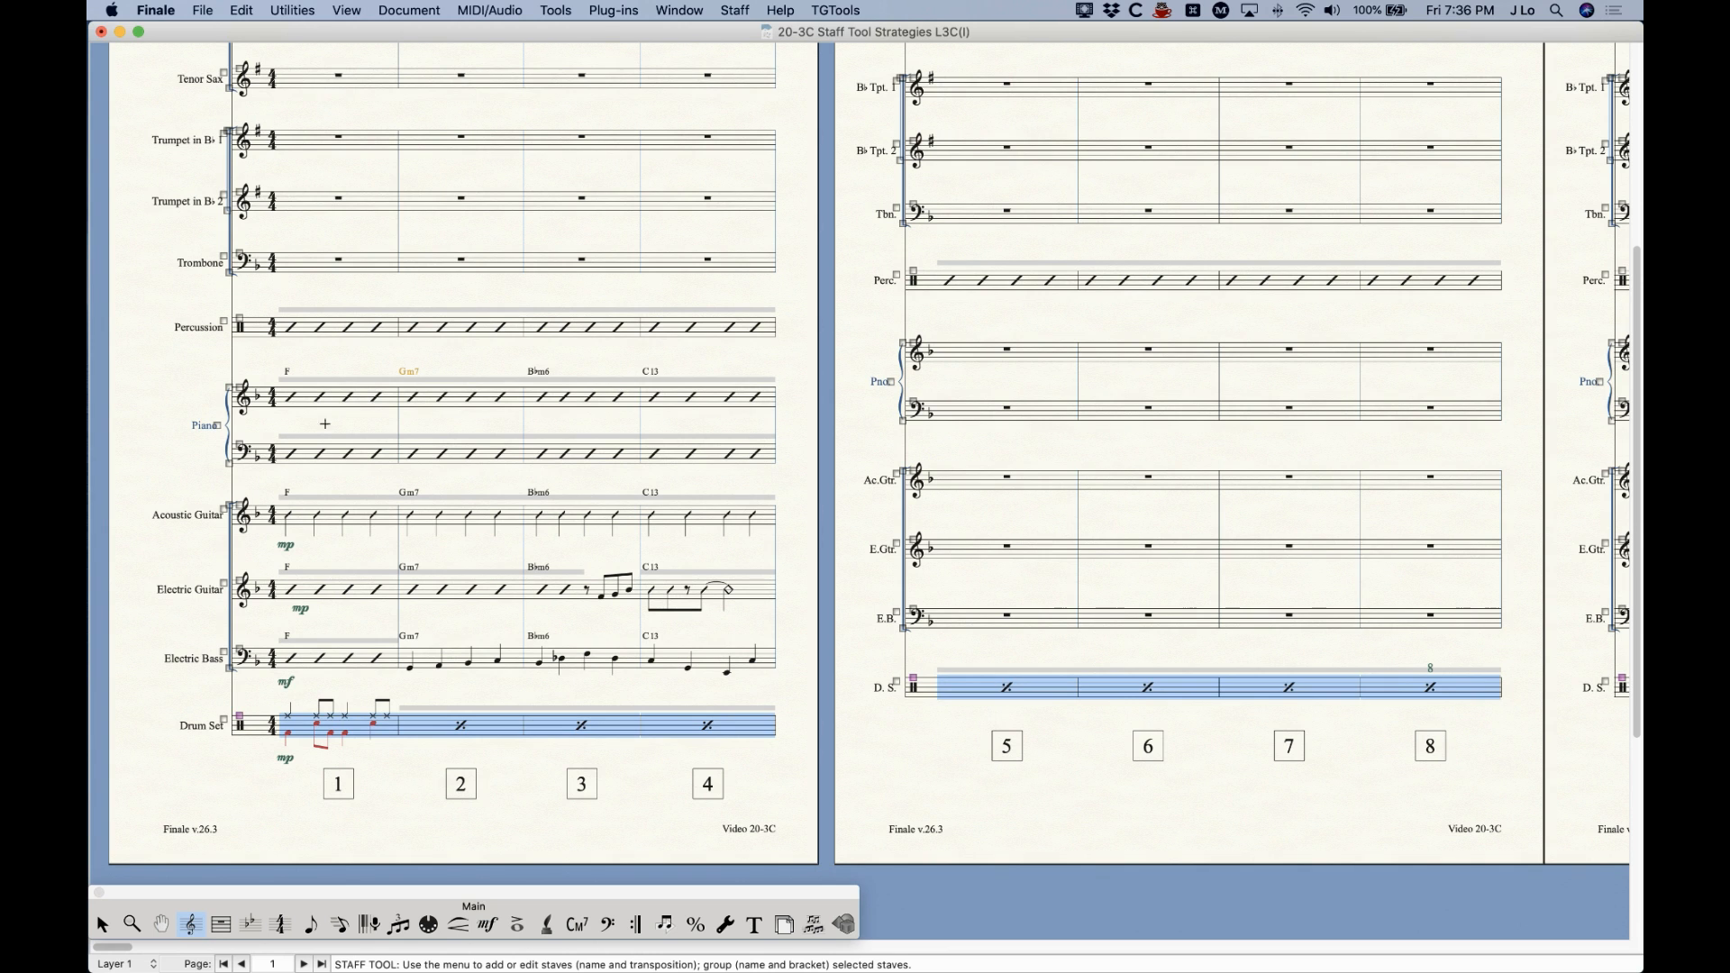
- View the linked Piano/Vocal part and switch to the linked Piano part to compare measures 1–4
left_click(432, 9)
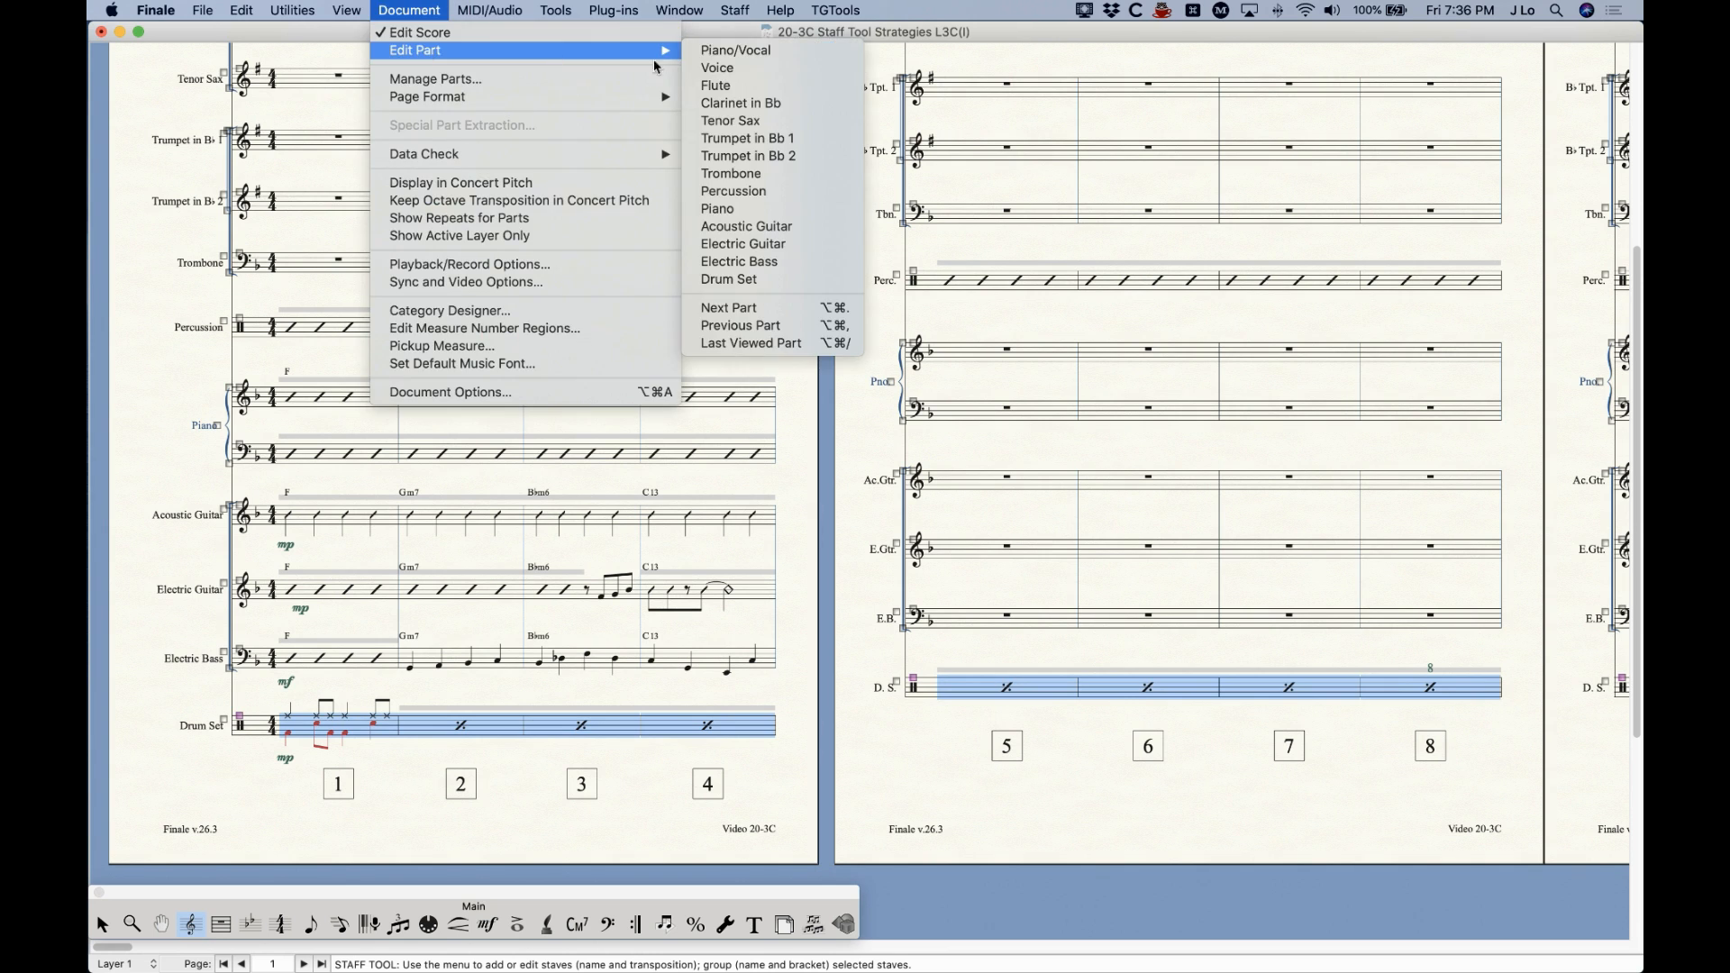
left_click(712, 76)
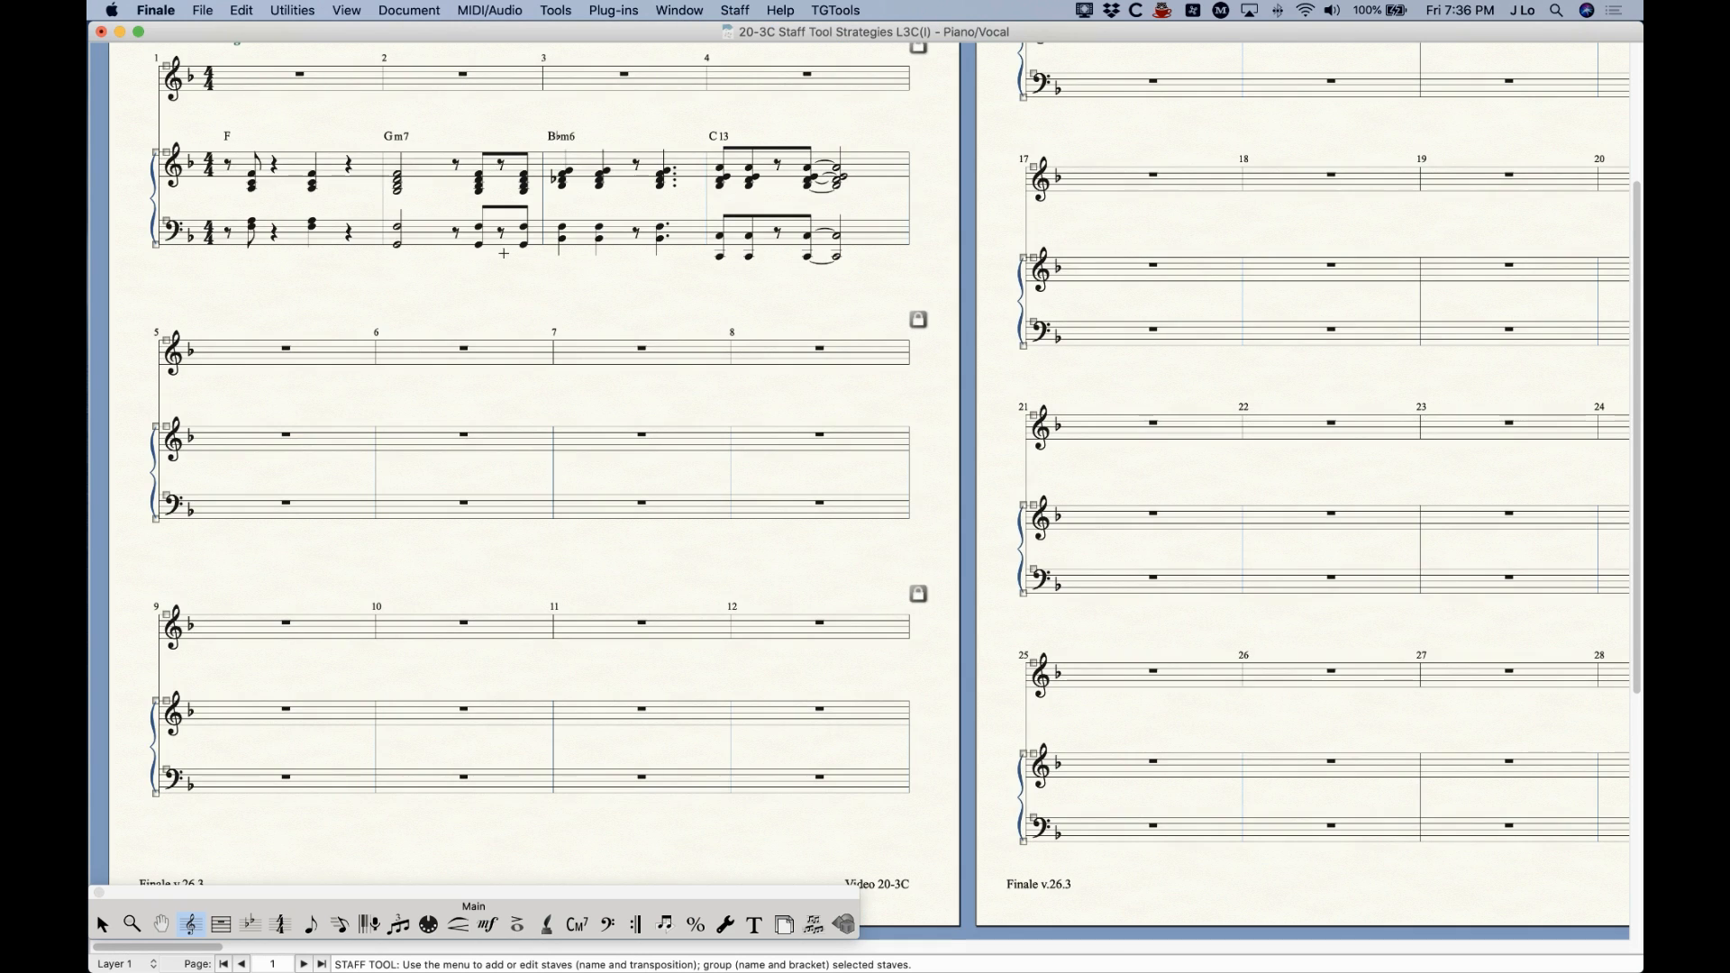
left_click(410, 10)
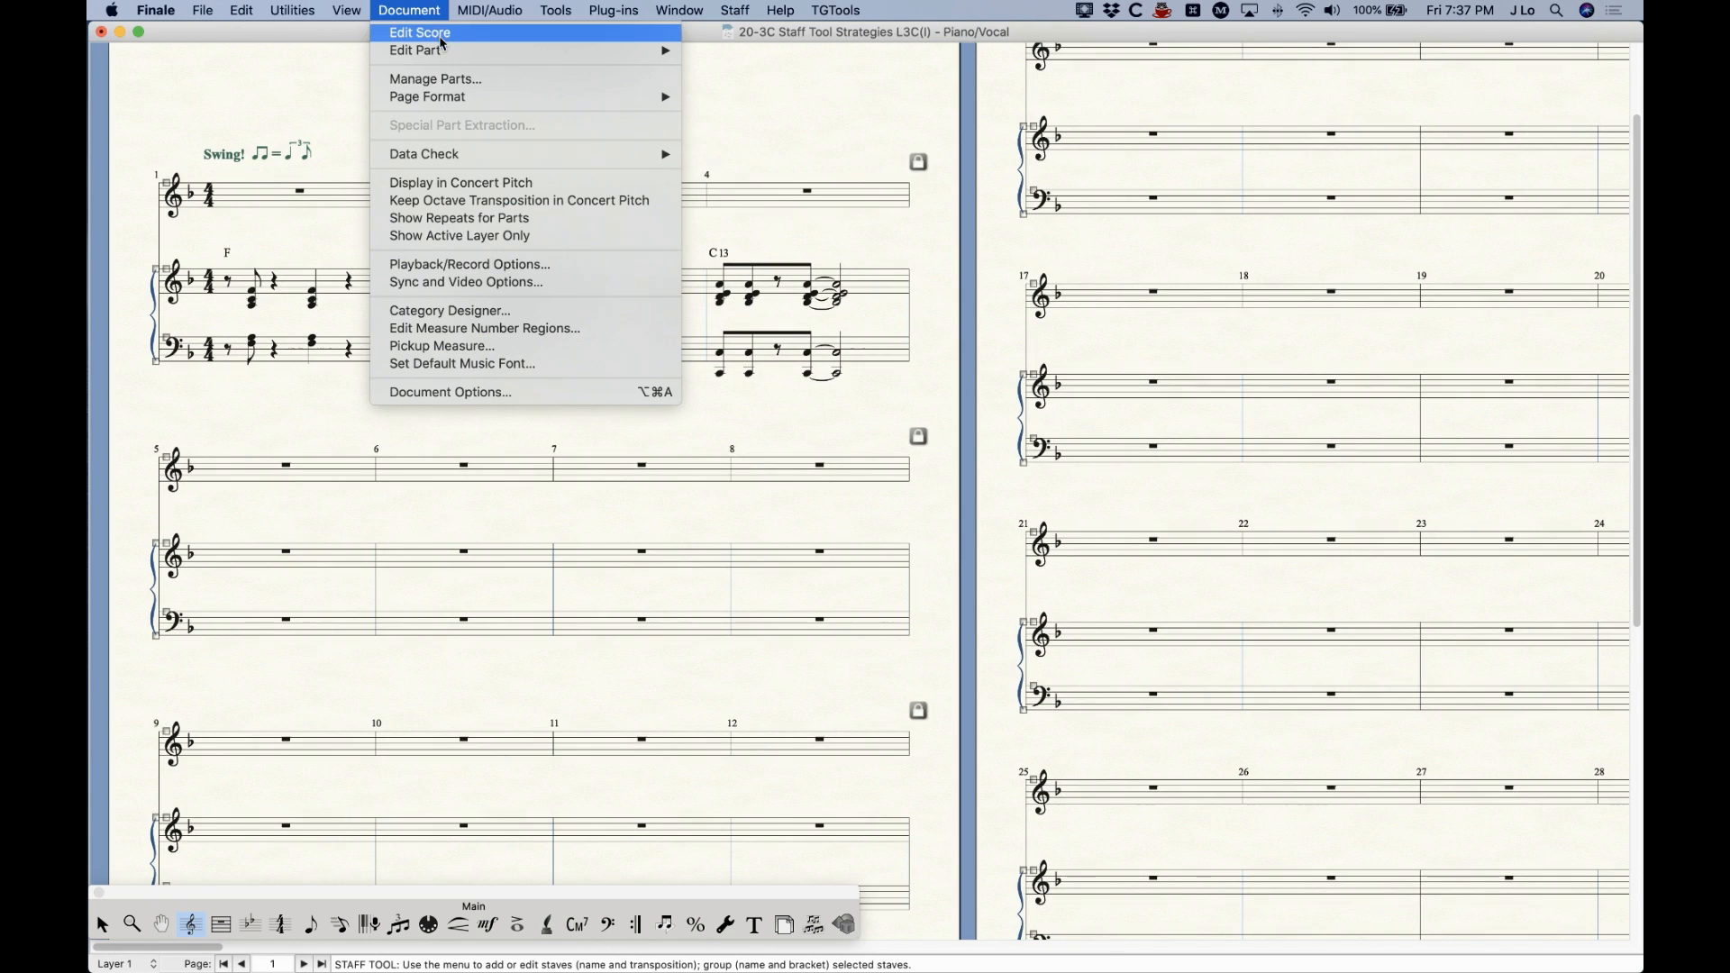
mouse_move(446, 50)
left_click(716, 209)
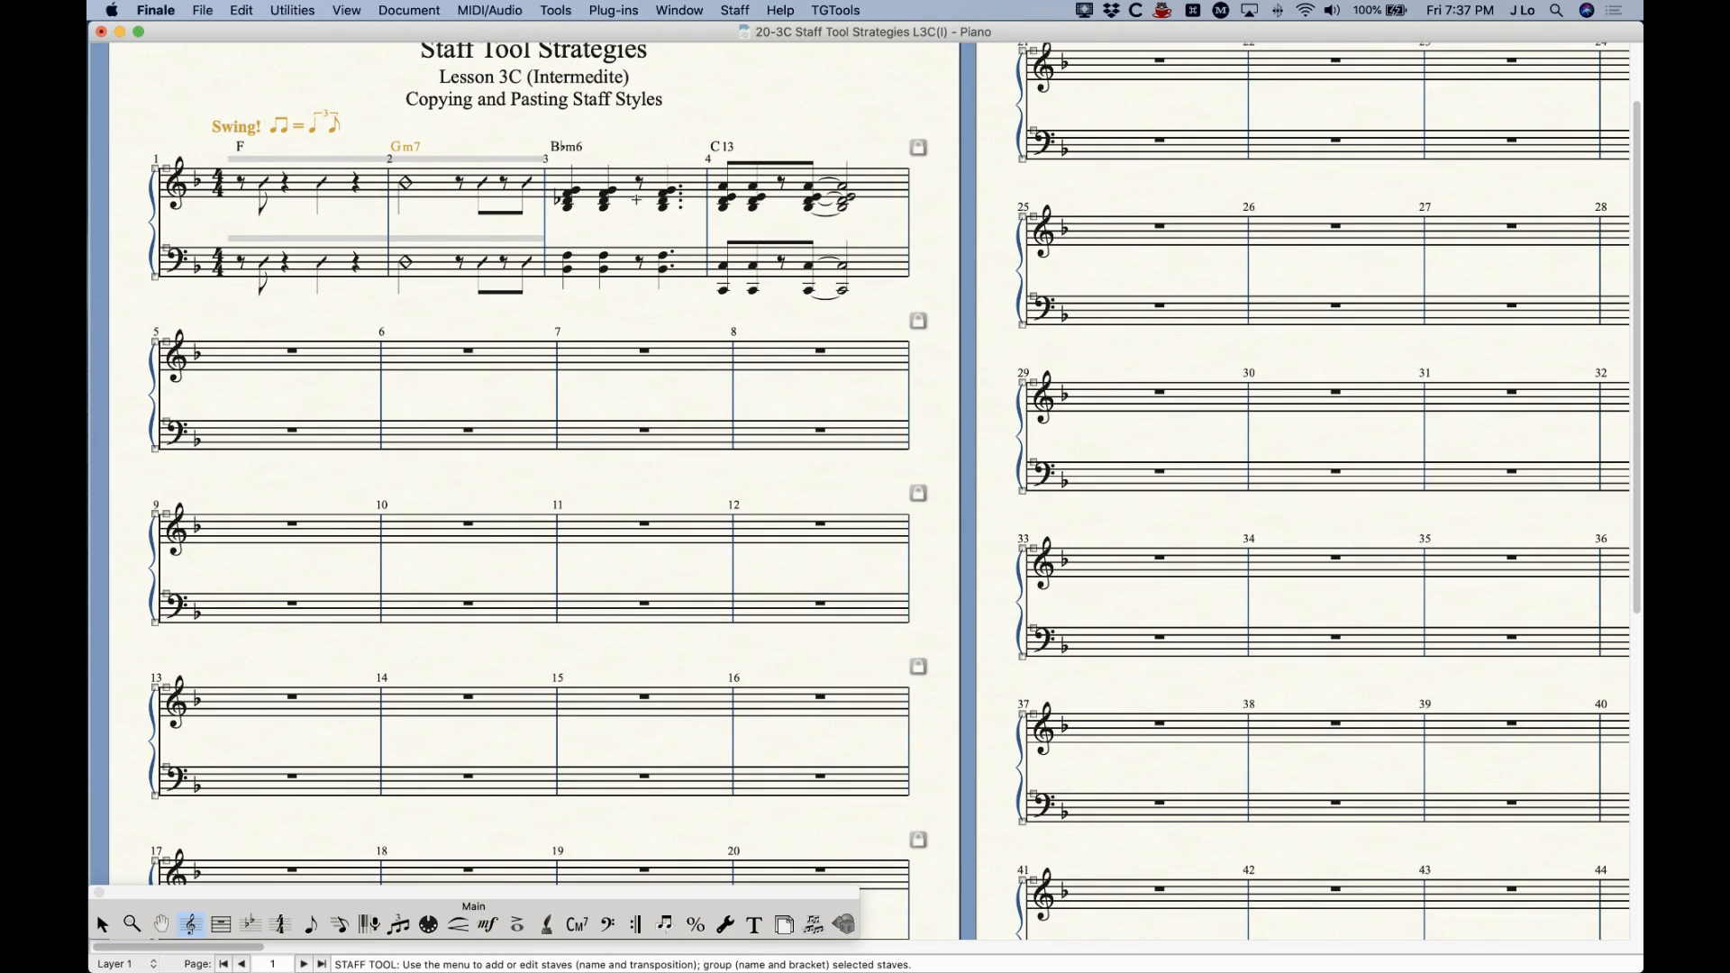
- Apply the Rhythmic Notation staff style to measures 3–4 of both staves in the linked Piano part, finishing with the Selection tool active
left_click(645, 203)
left_click(754, 262, "shift")
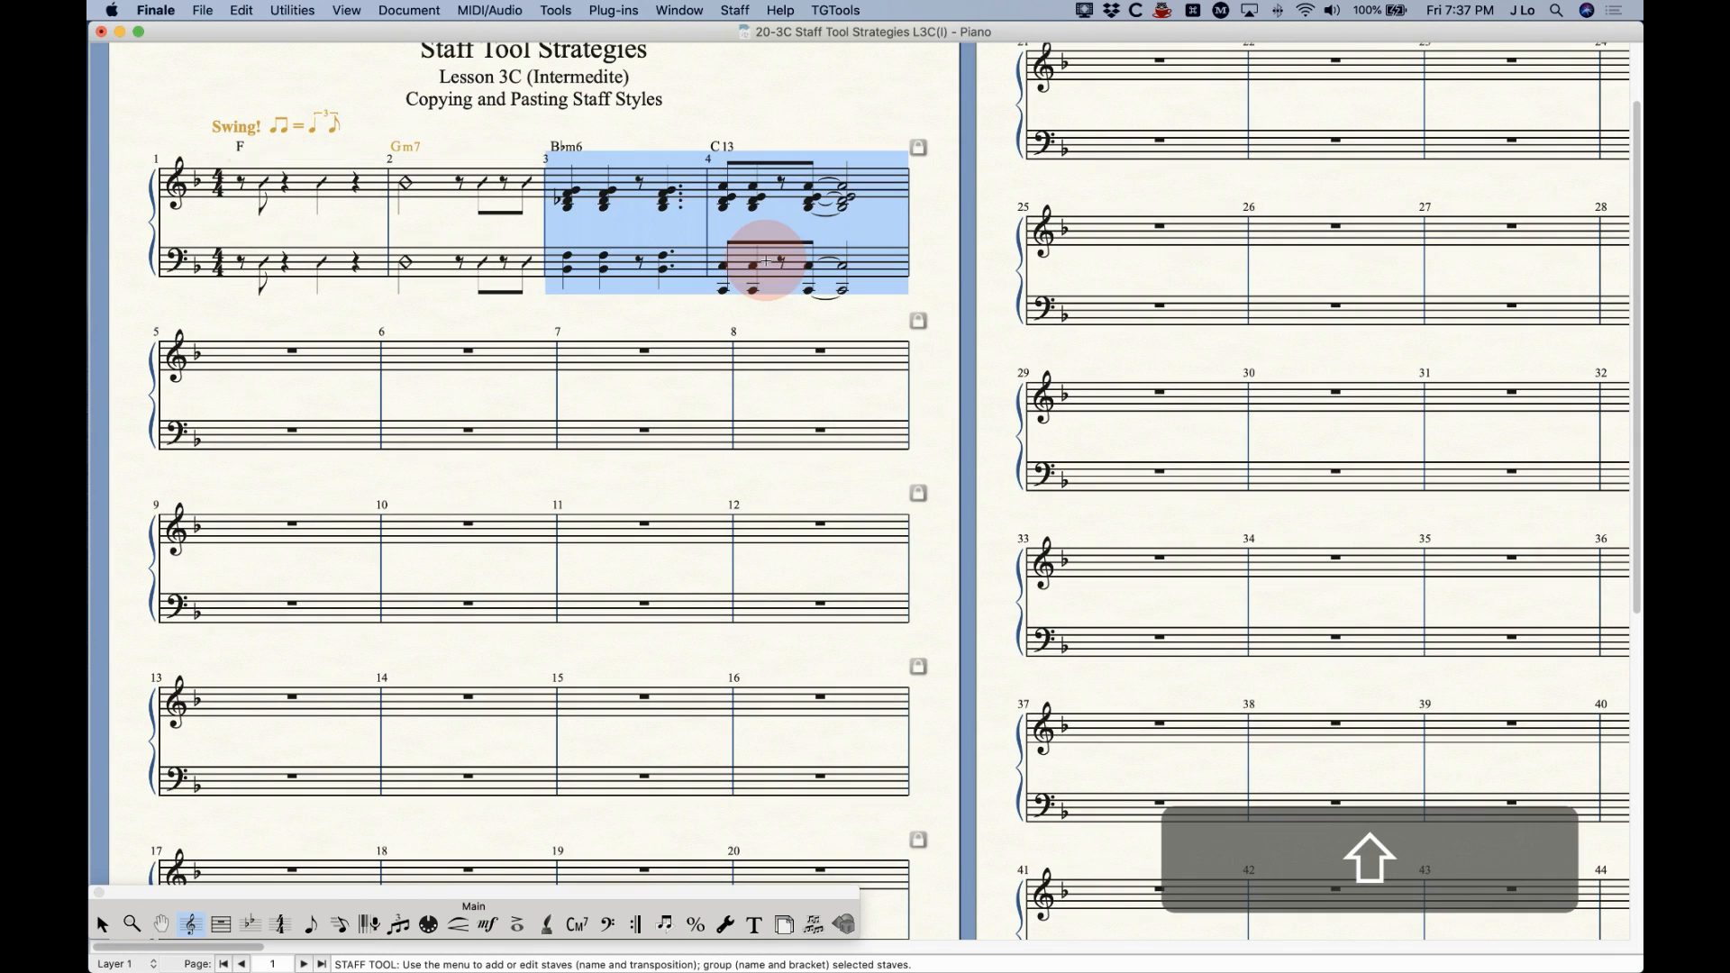
right_click(600, 179)
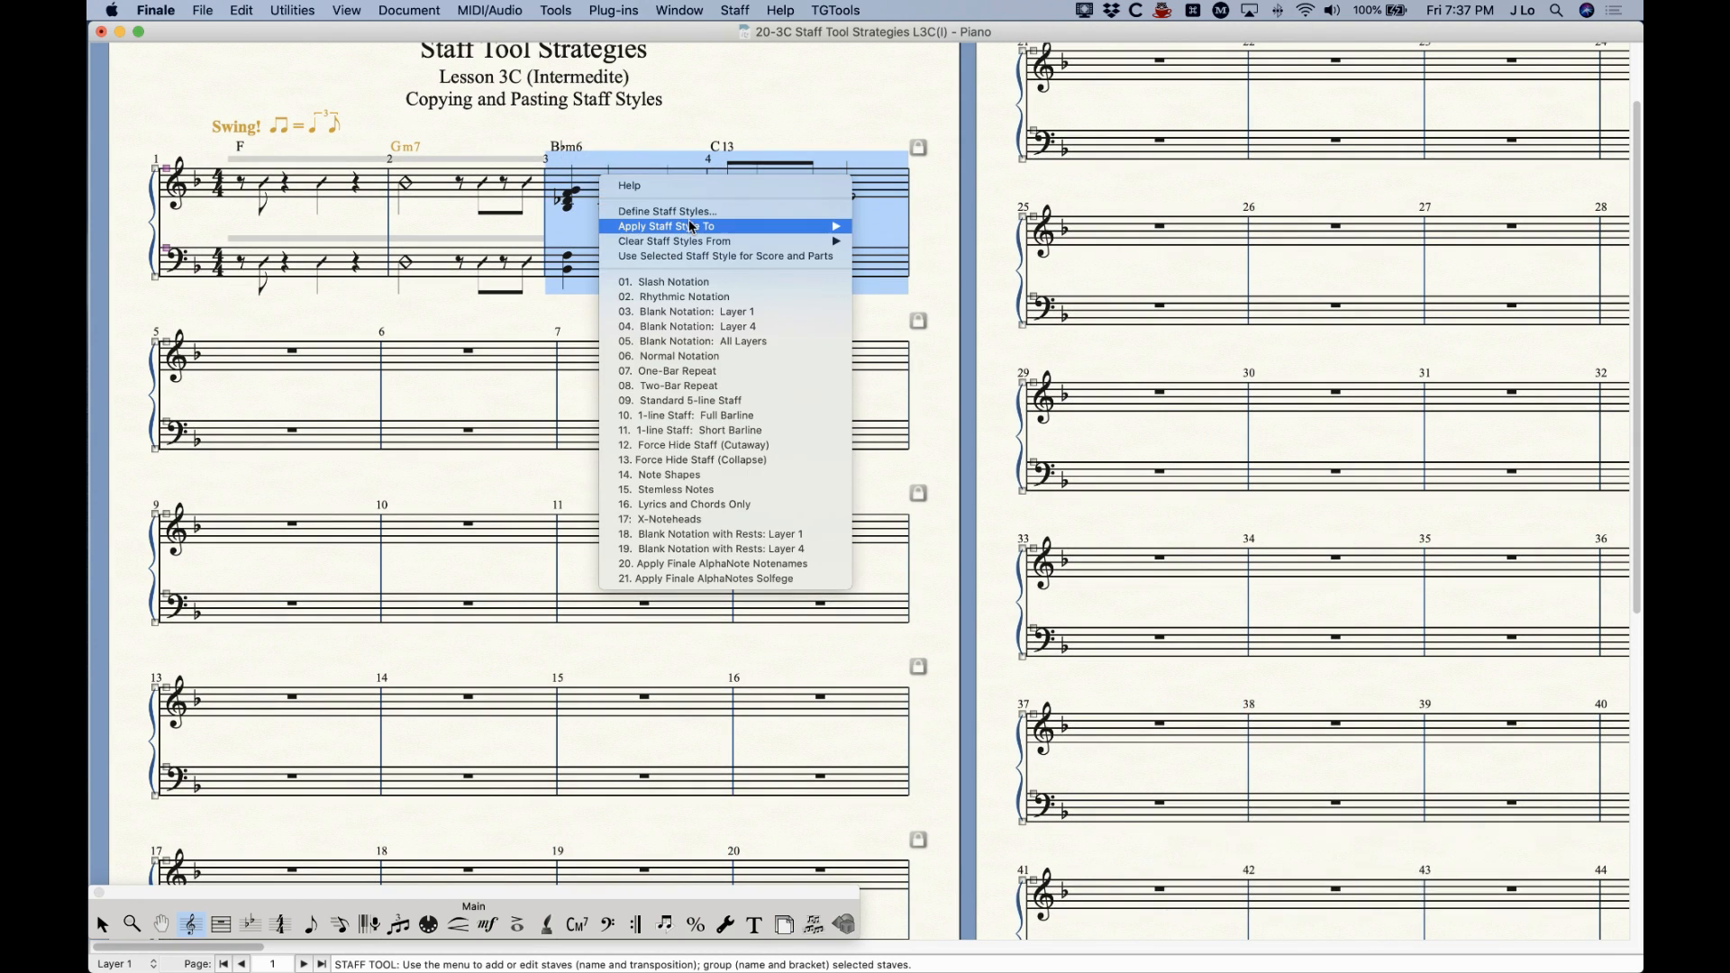
mouse_move(811, 226)
left_click(929, 241)
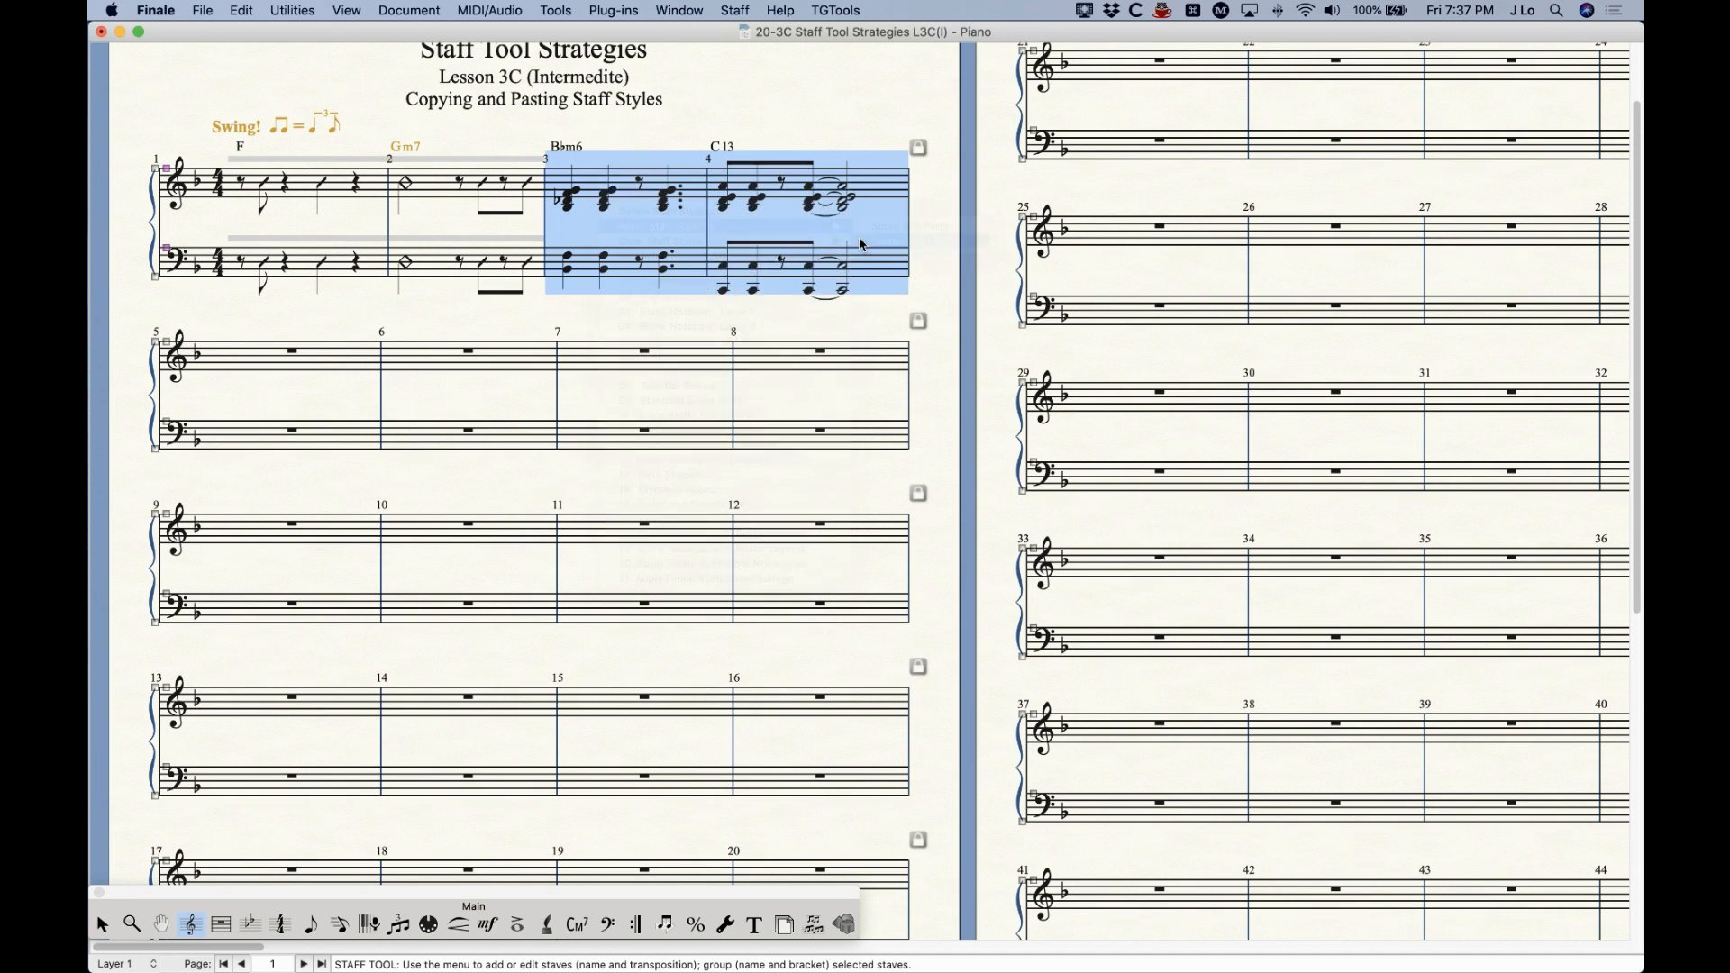
left_click(794, 285)
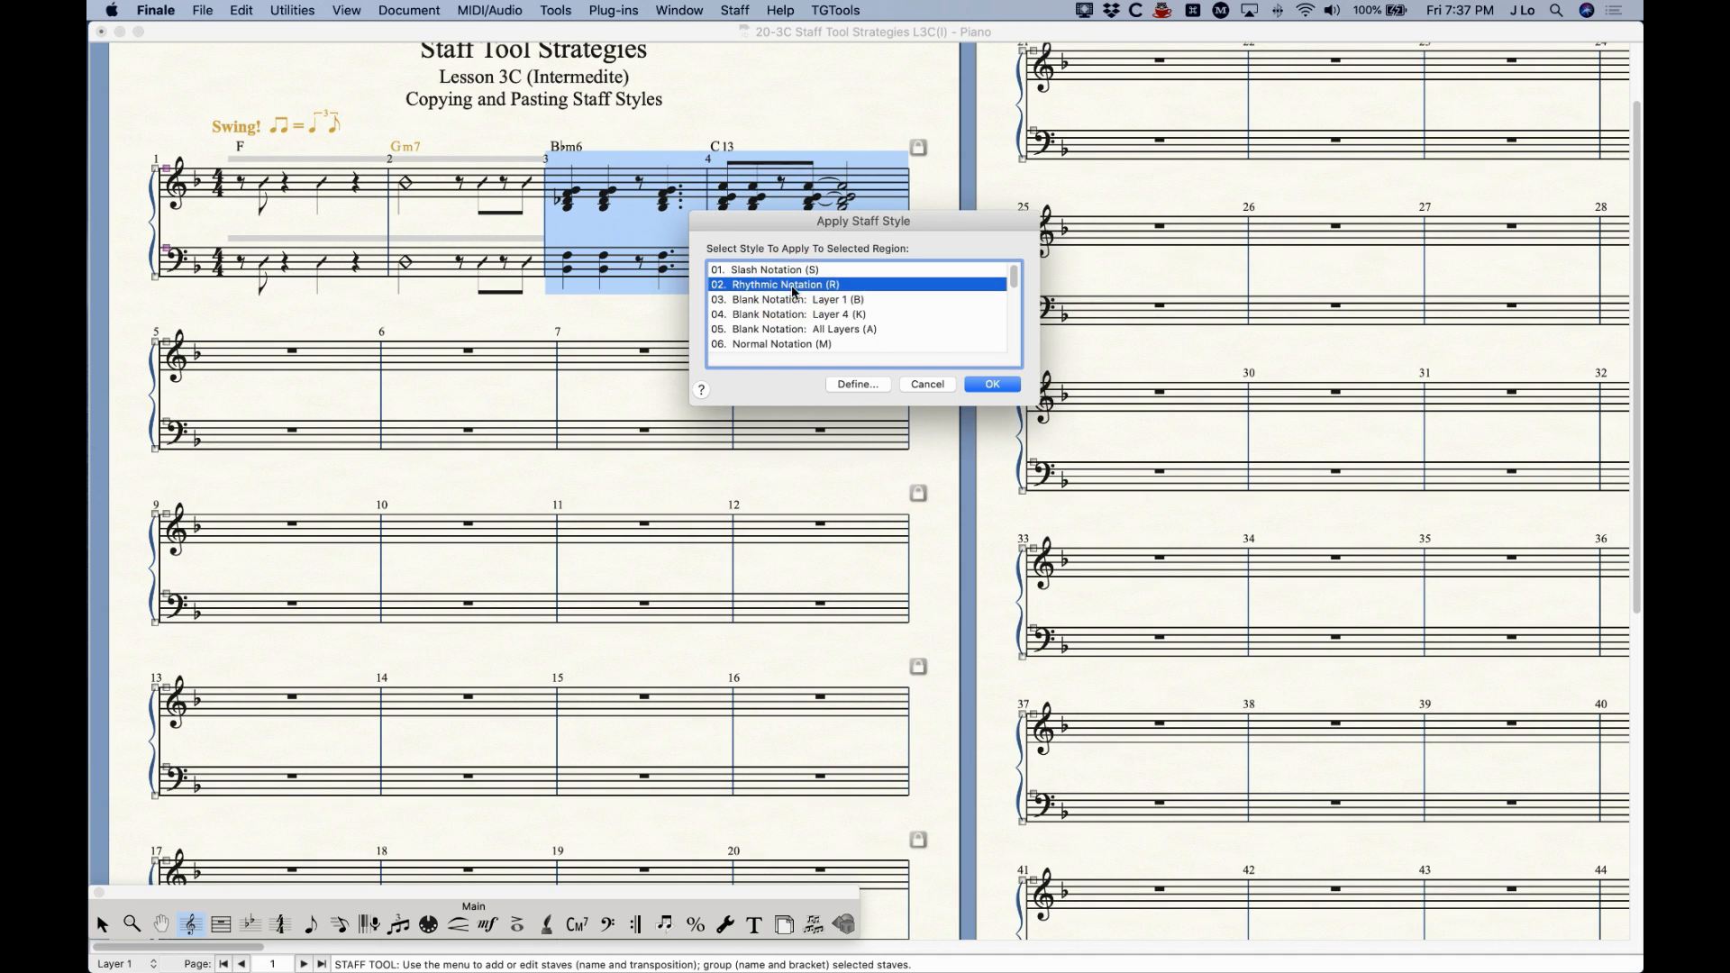
left_click(992, 385)
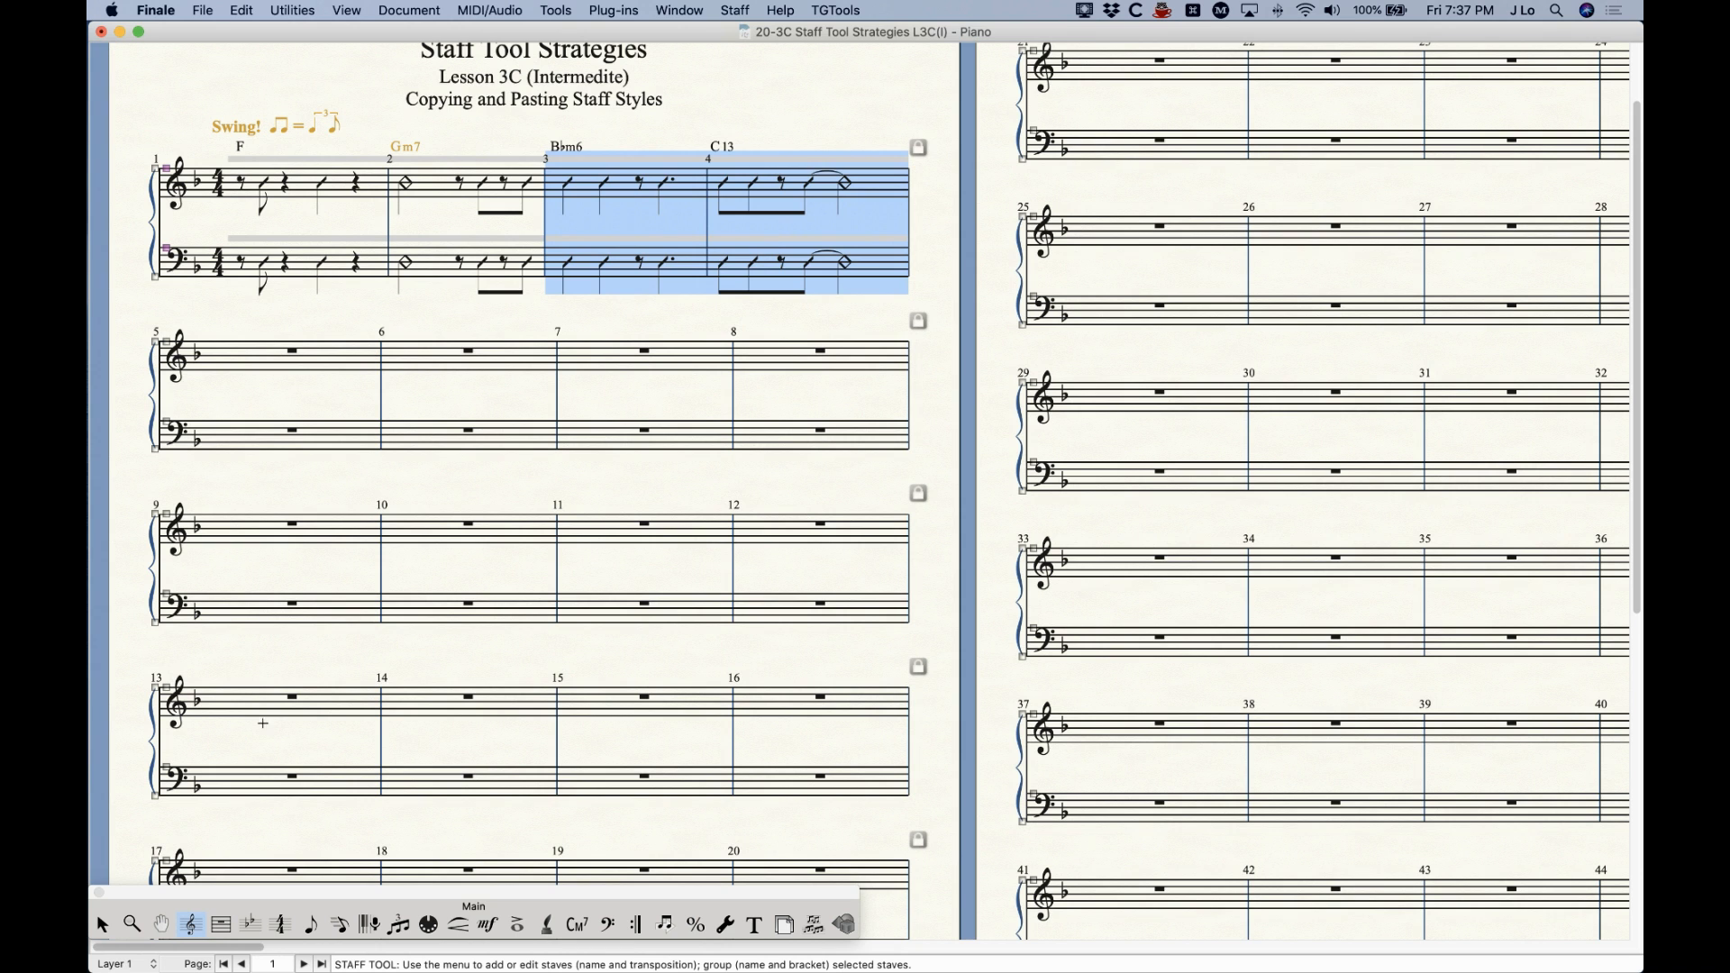
left_click(101, 924)
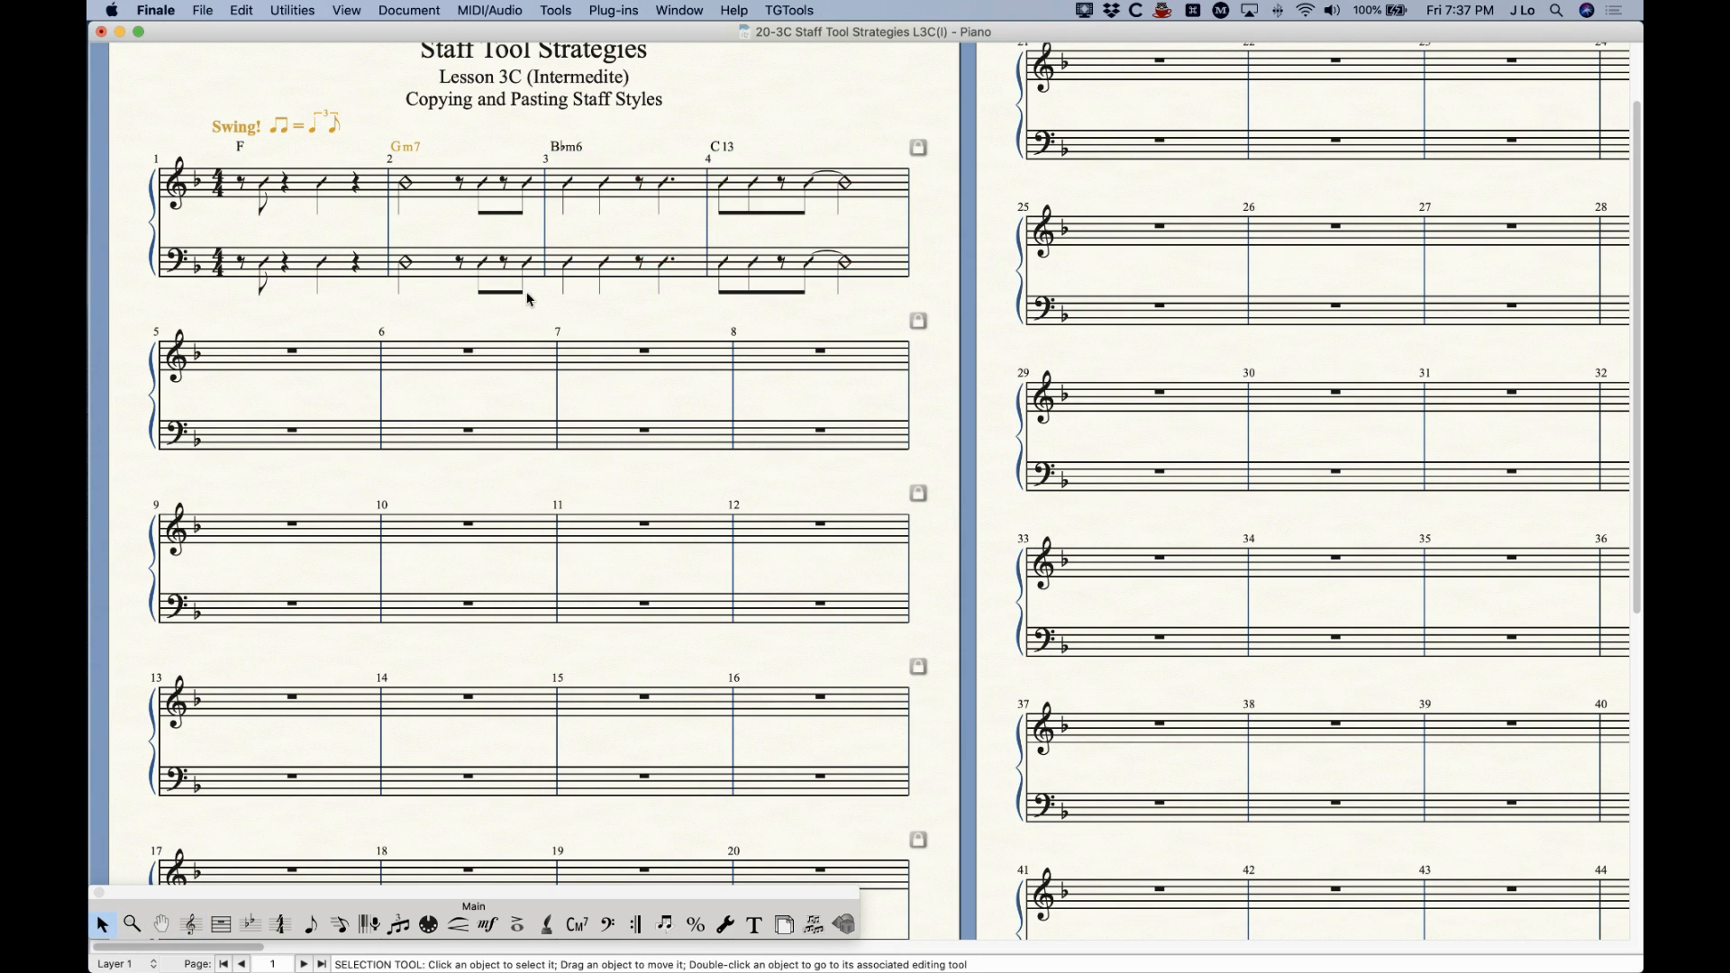
scroll(361, 458, "up", 3)
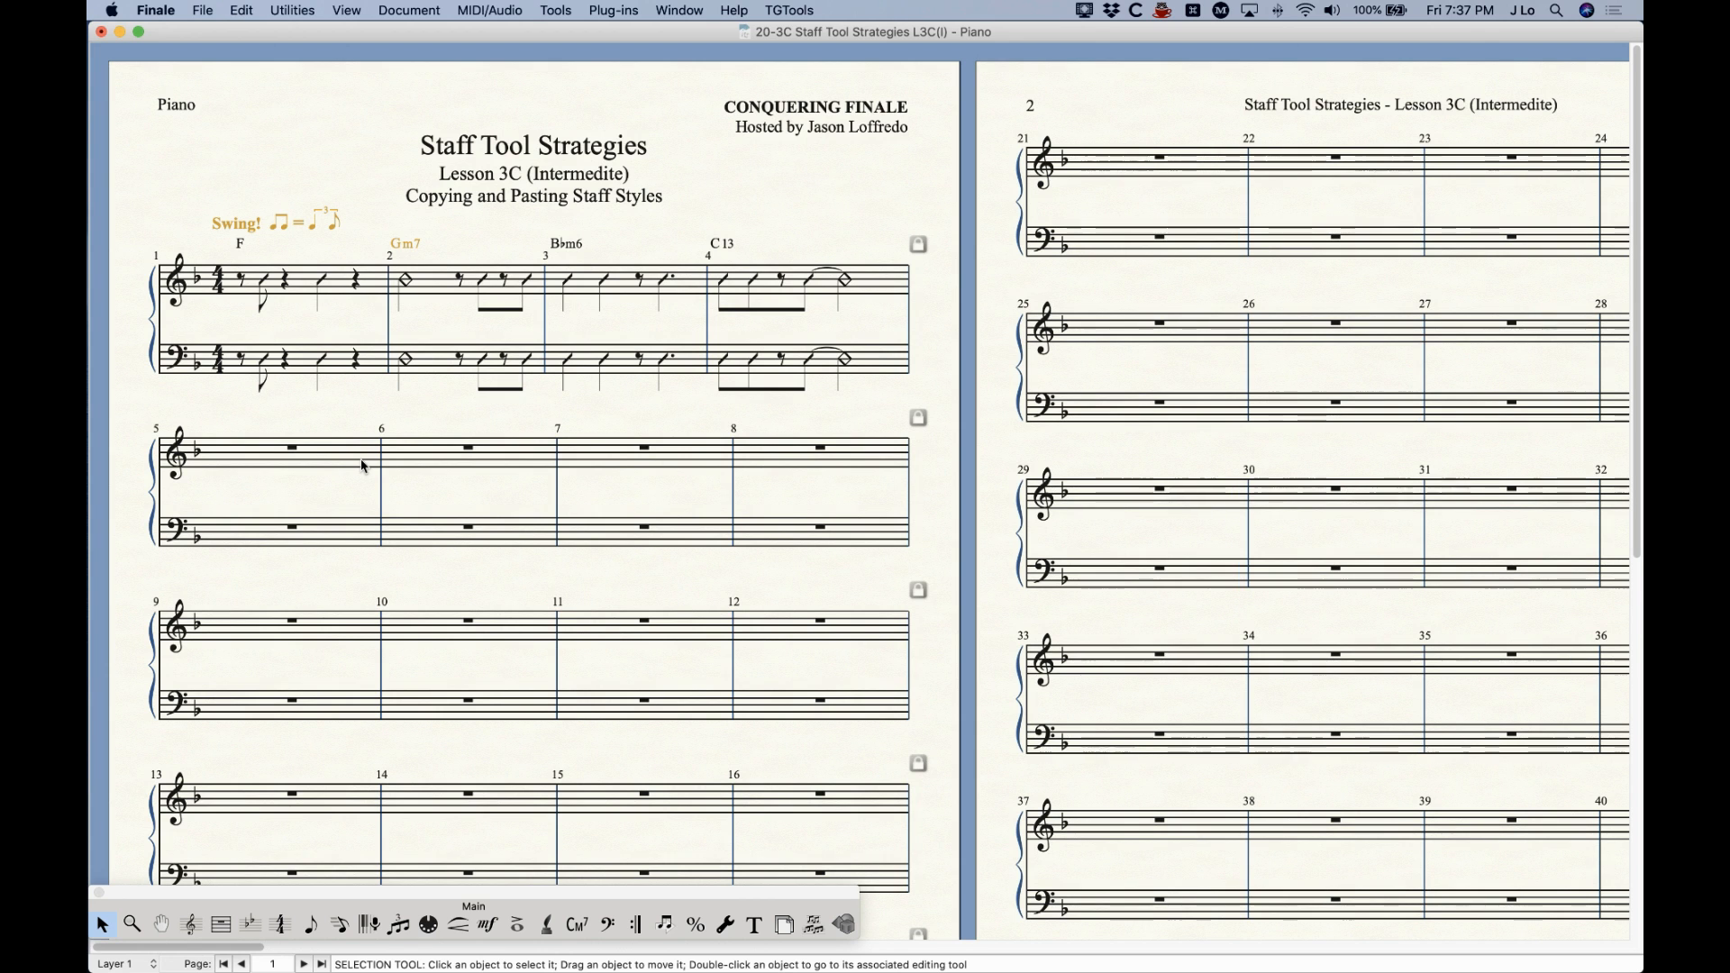
- Return to the full score and highlight Piano measures 1–2, followed by measures 3–4, to compare their notation with the part
left_click(407, 10)
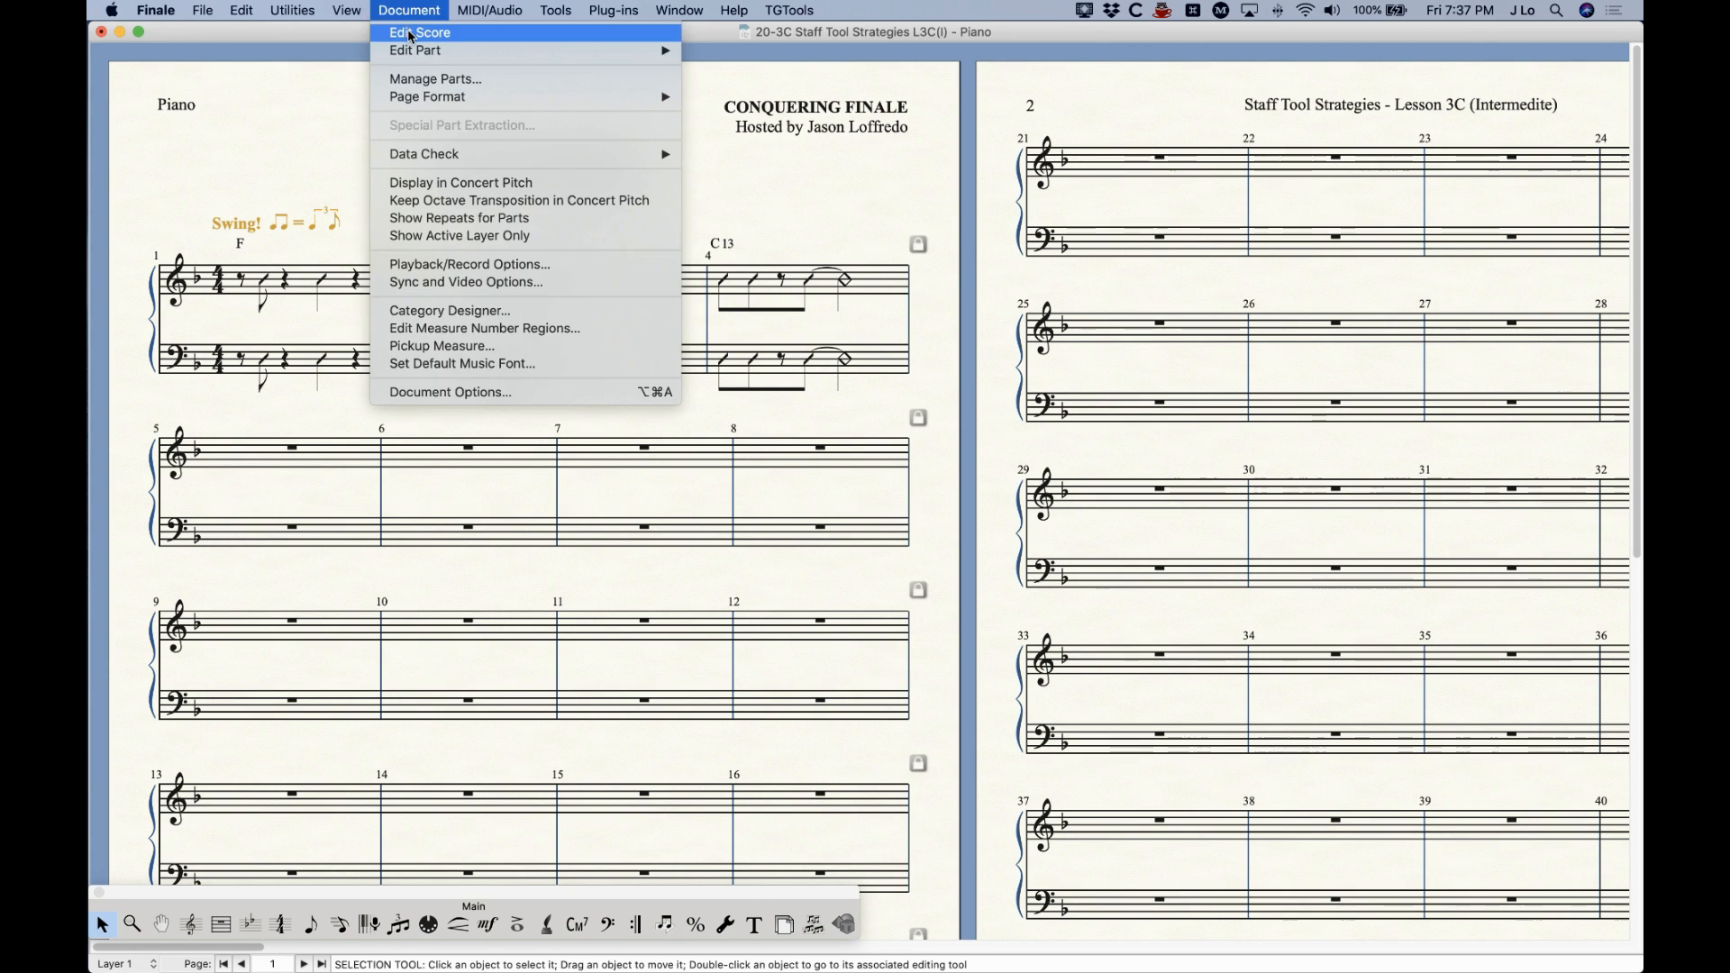
left_click(410, 35)
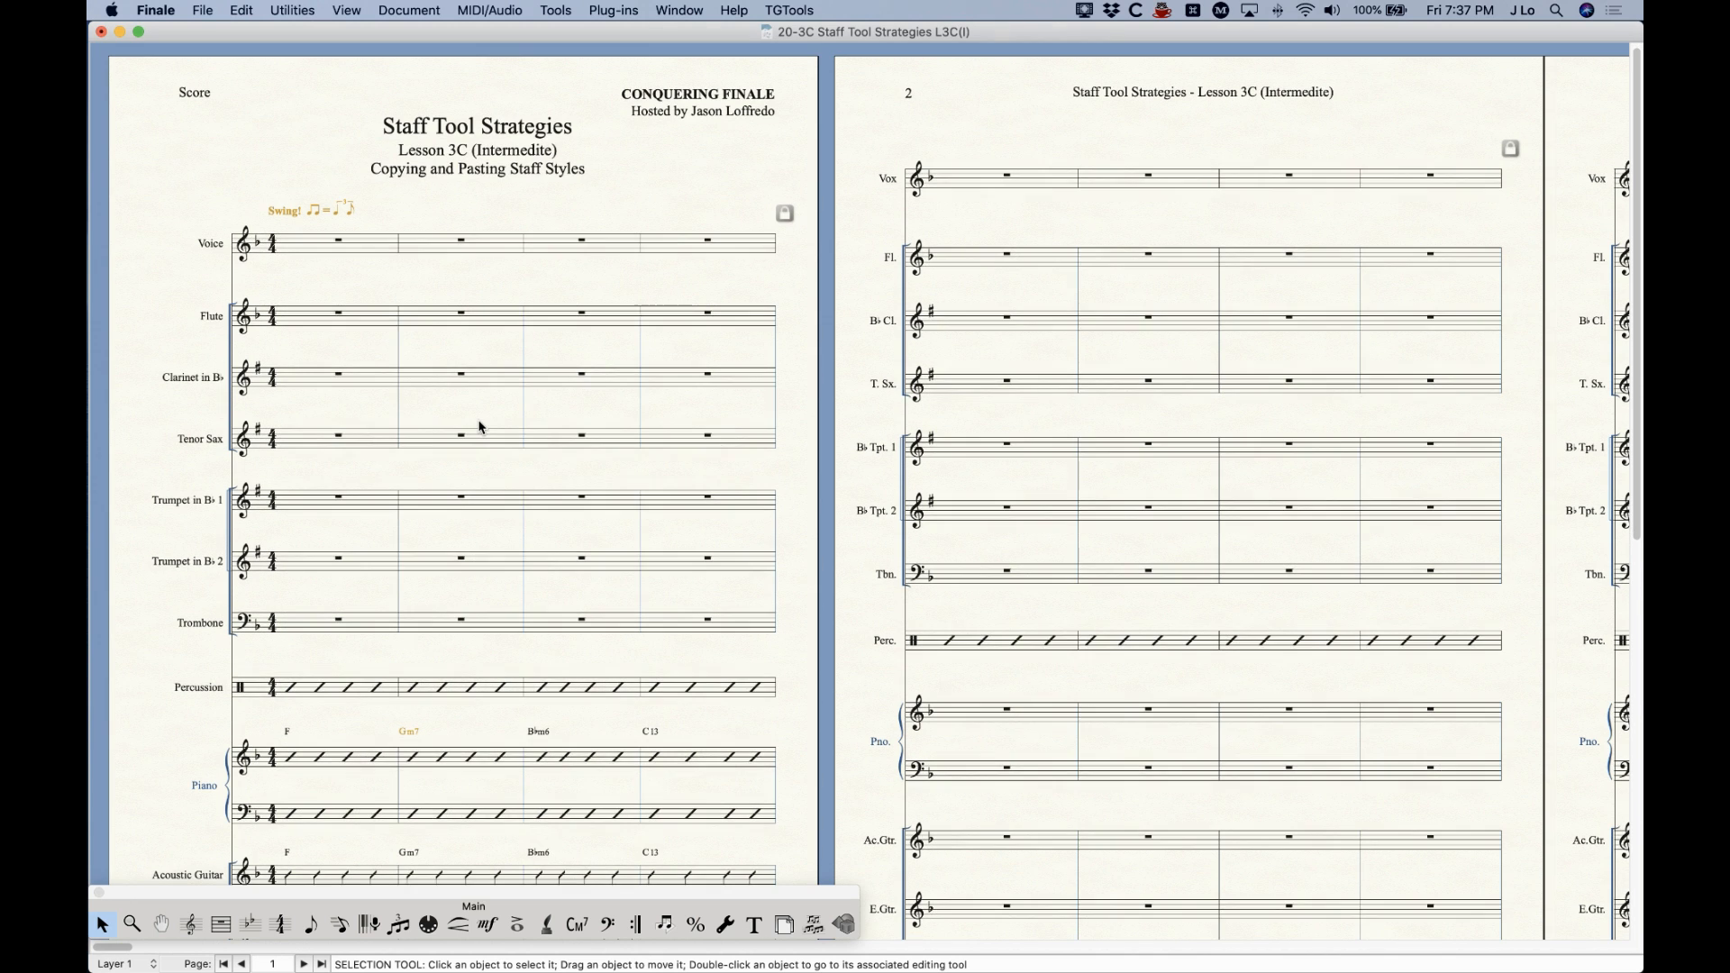
scroll(479, 427, "down", 3)
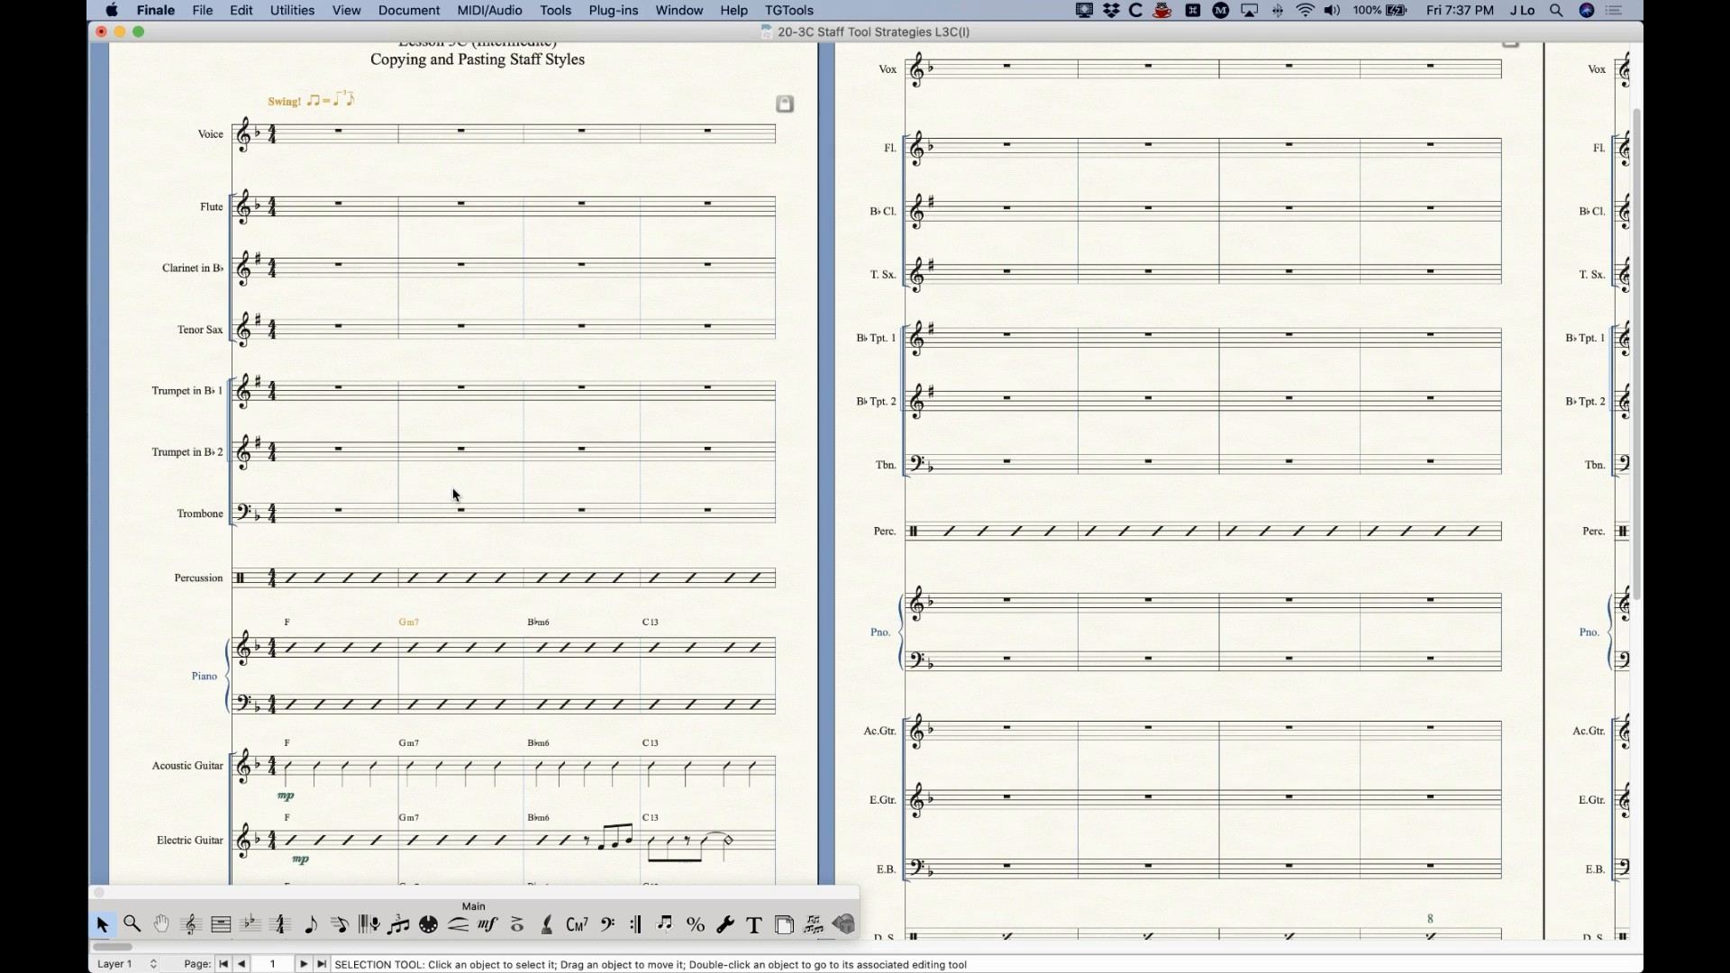
left_click(349, 654)
left_click(440, 700, "shift")
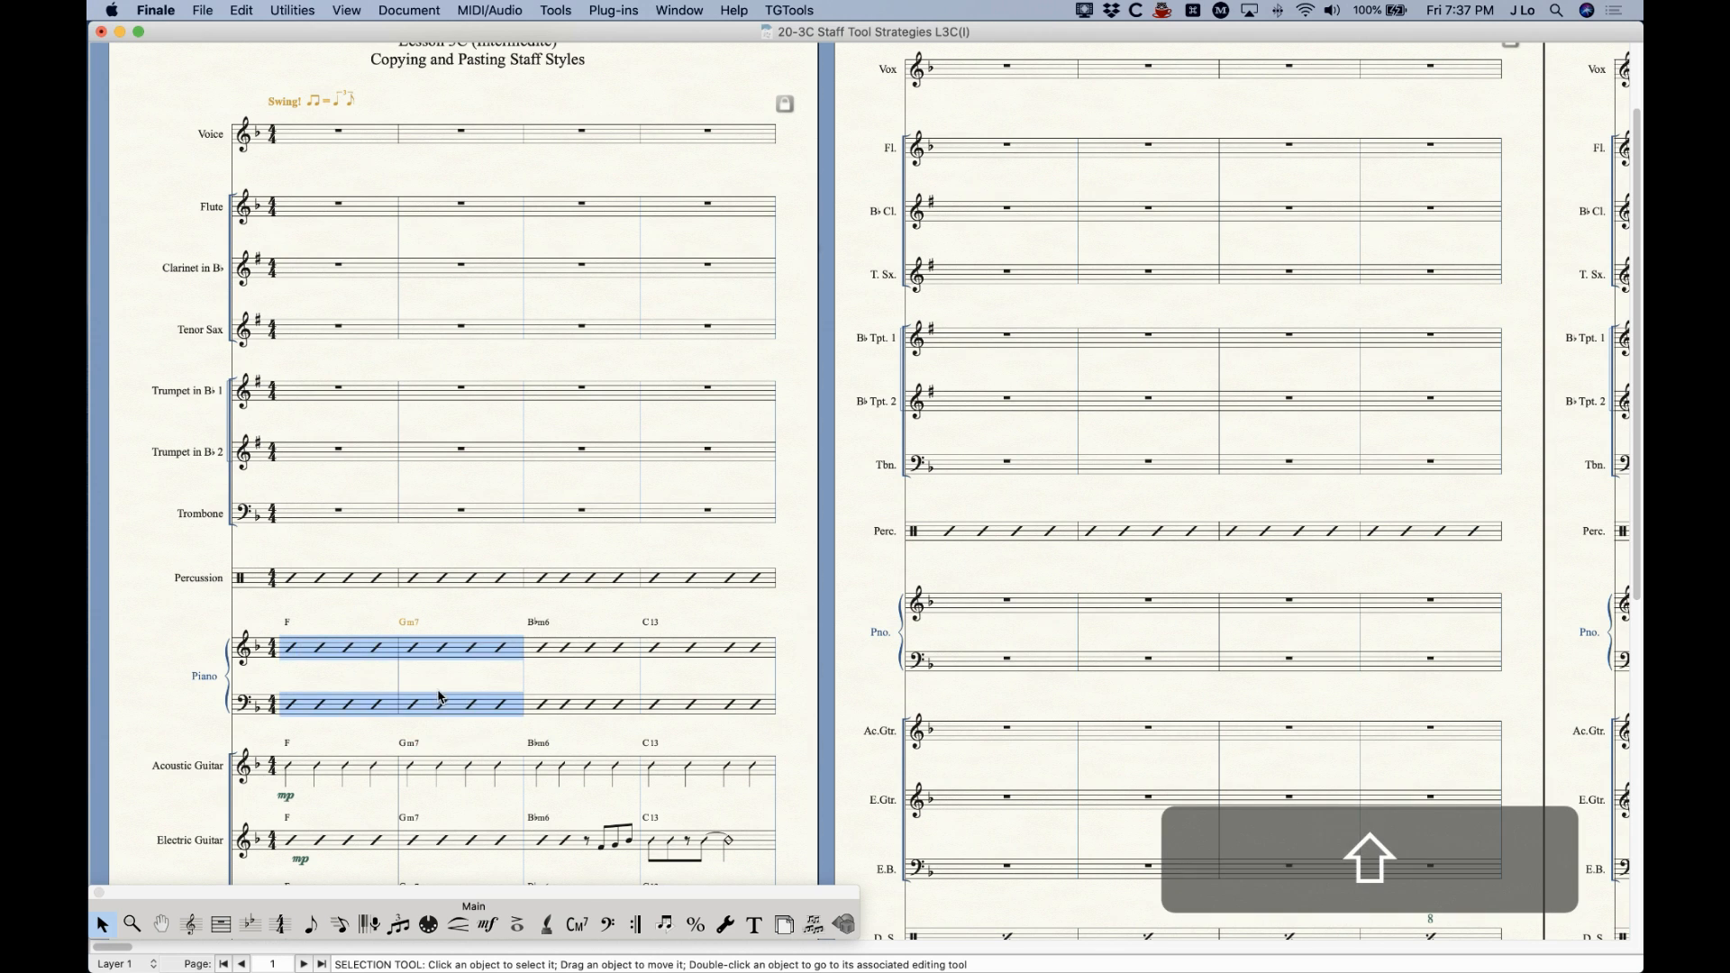
key("shift")
left_click(577, 647)
left_click(762, 707, "shift")
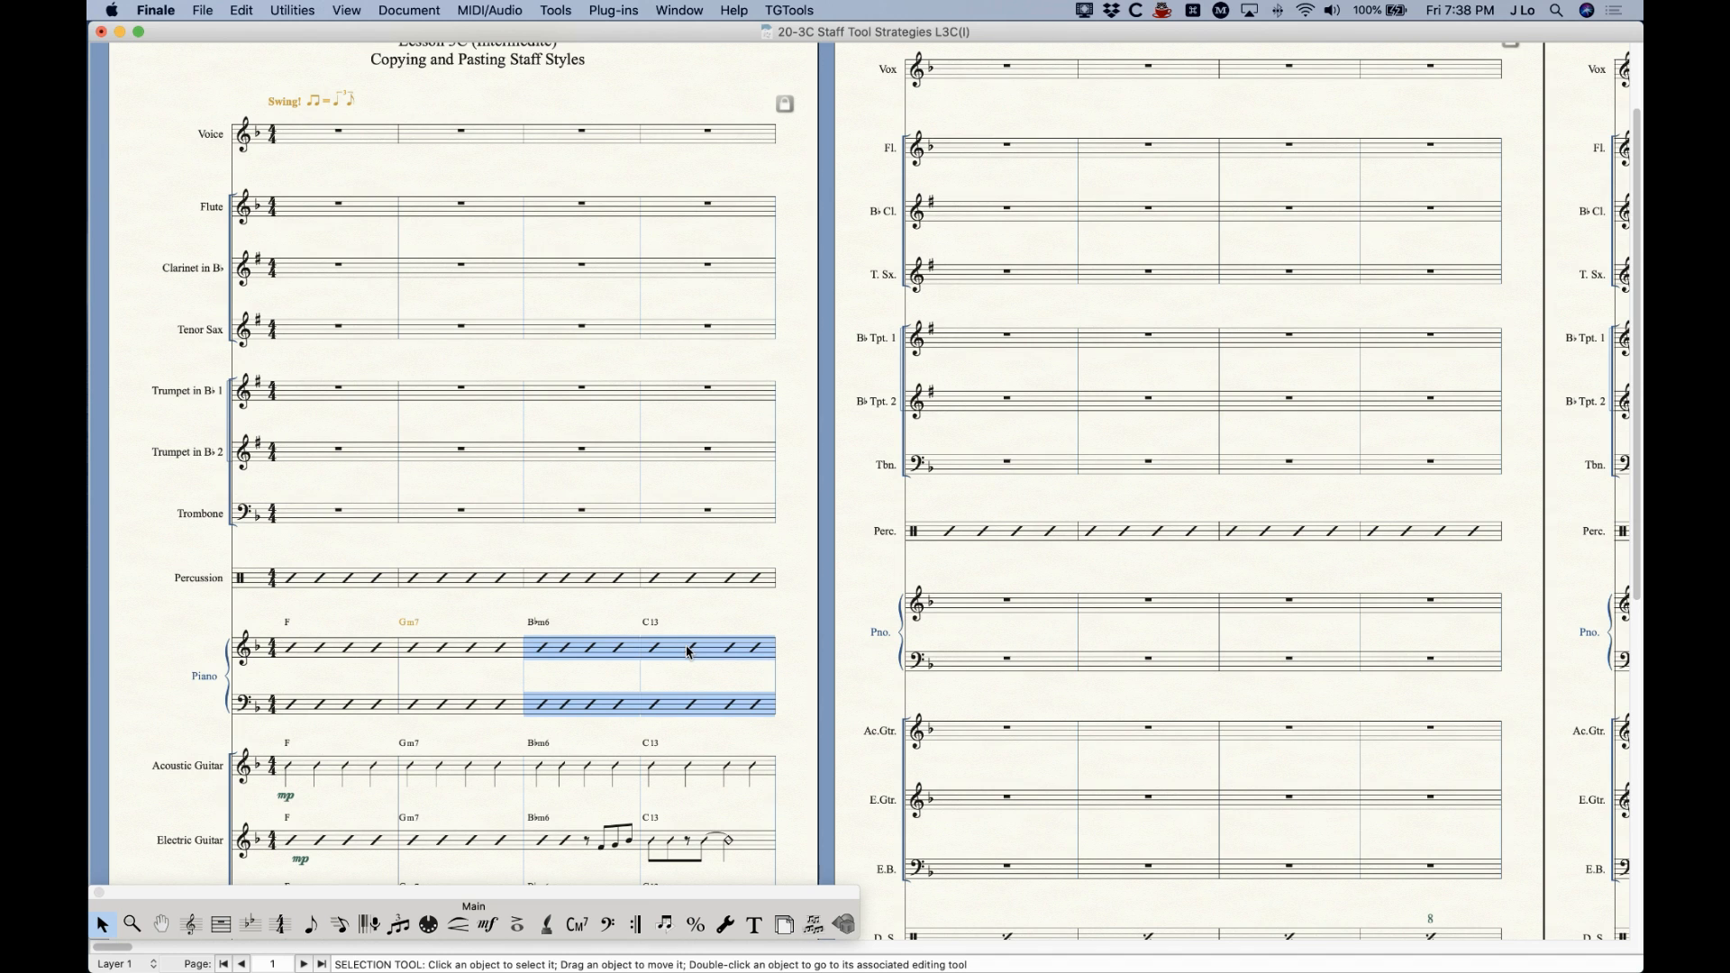
- Keep the full score in view, clear the Piano selection and review the rhythm section staves in measures 1–4
left_click(416, 7)
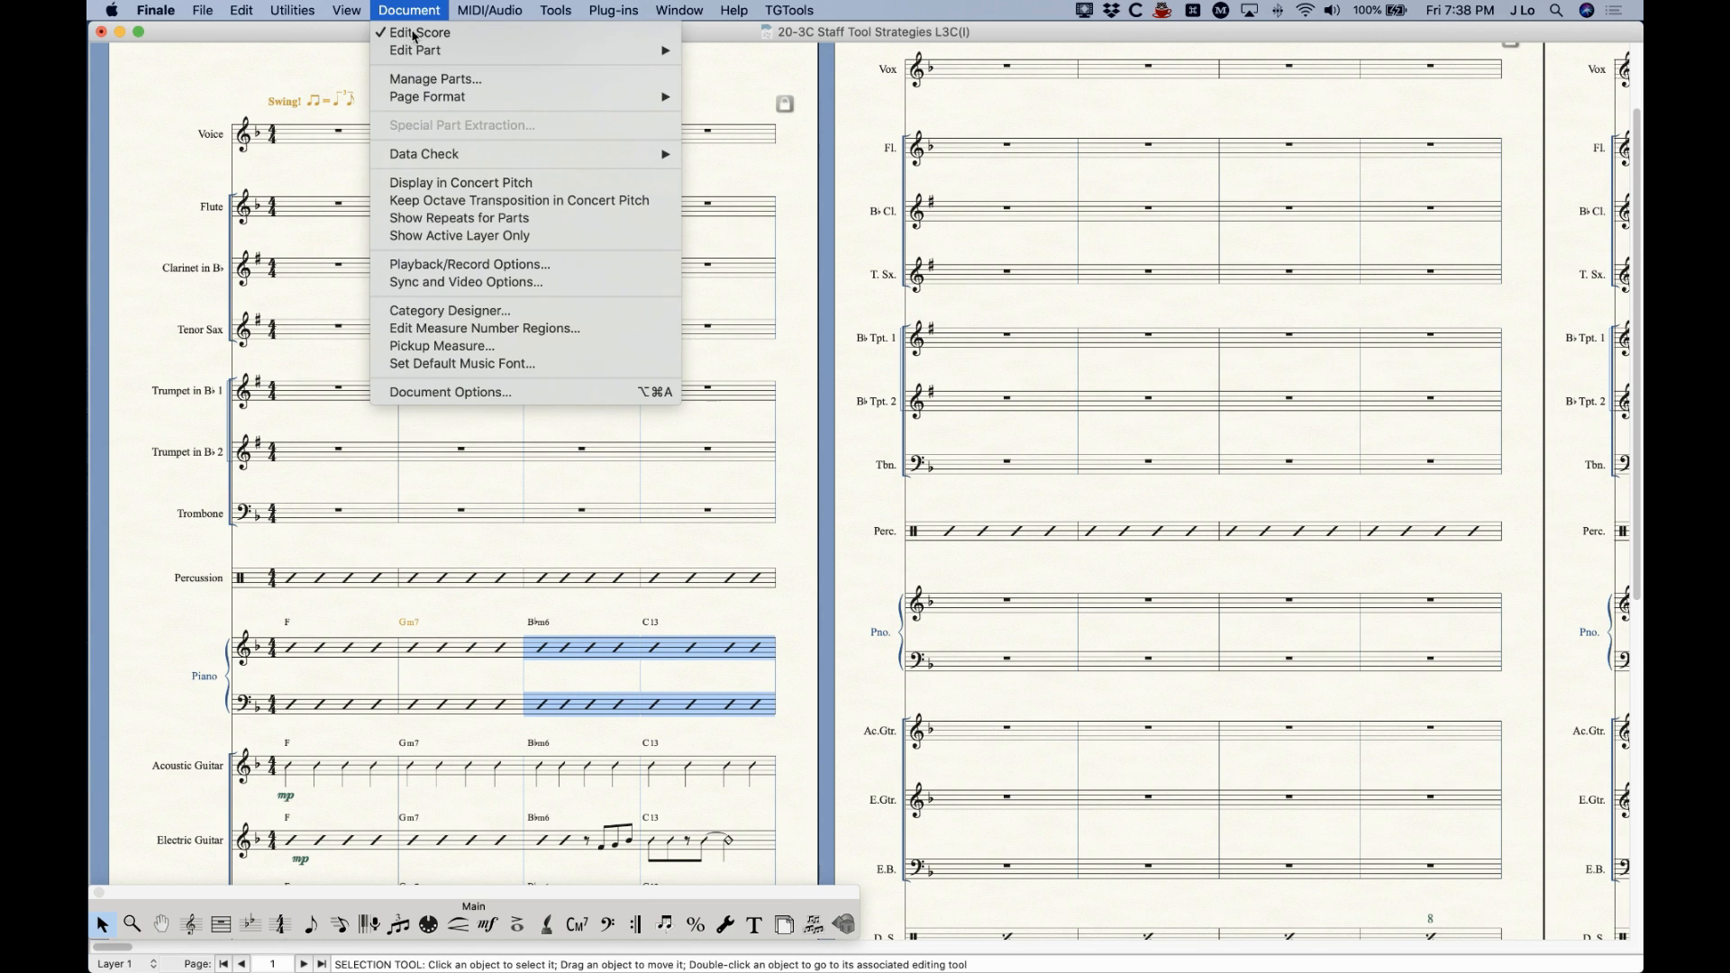
left_click(419, 33)
left_click(569, 487)
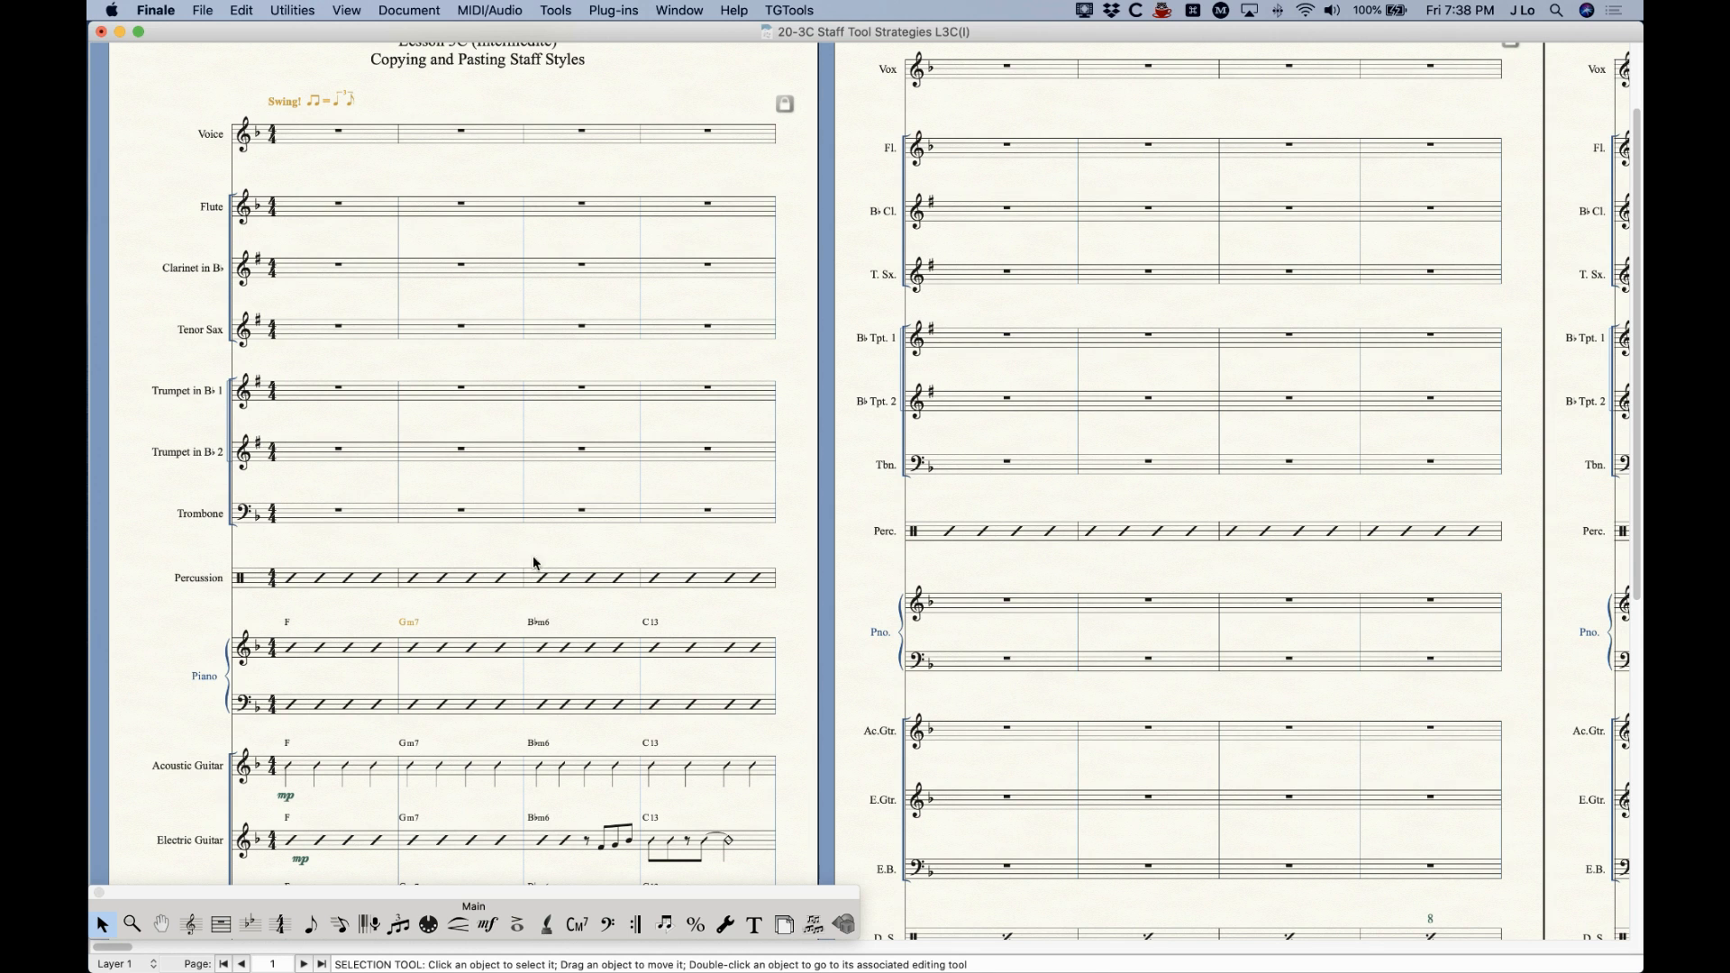
scroll(427, 442, "down", 5)
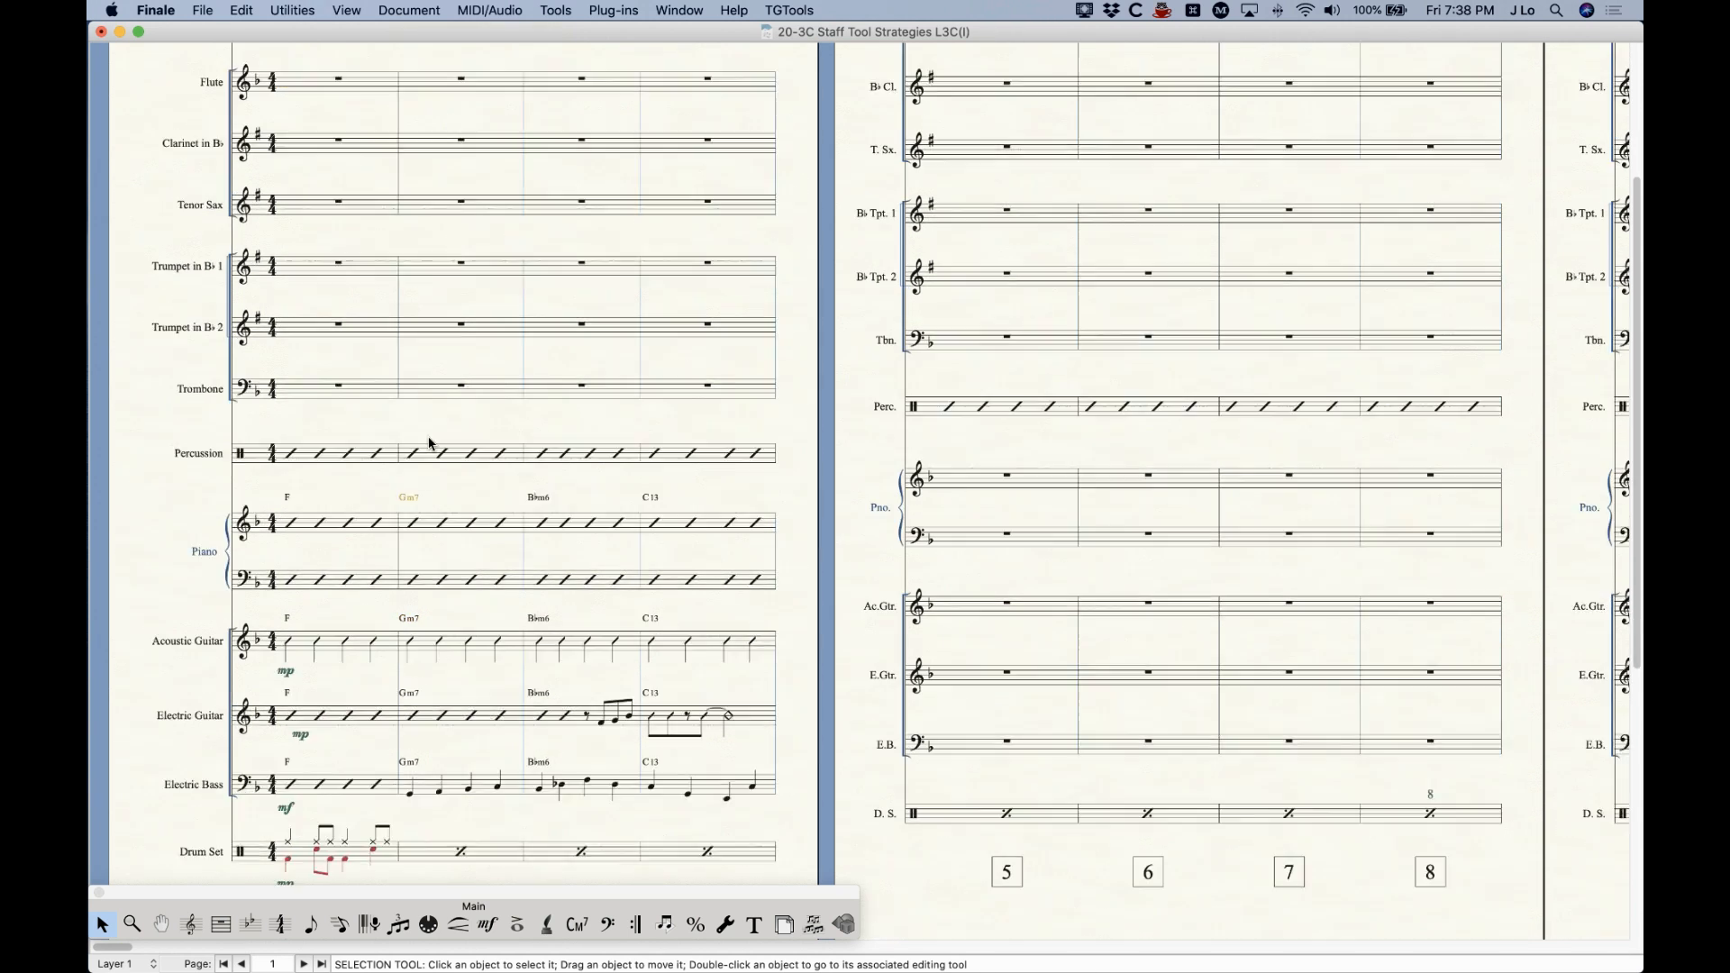
scroll(472, 586, "up", 8)
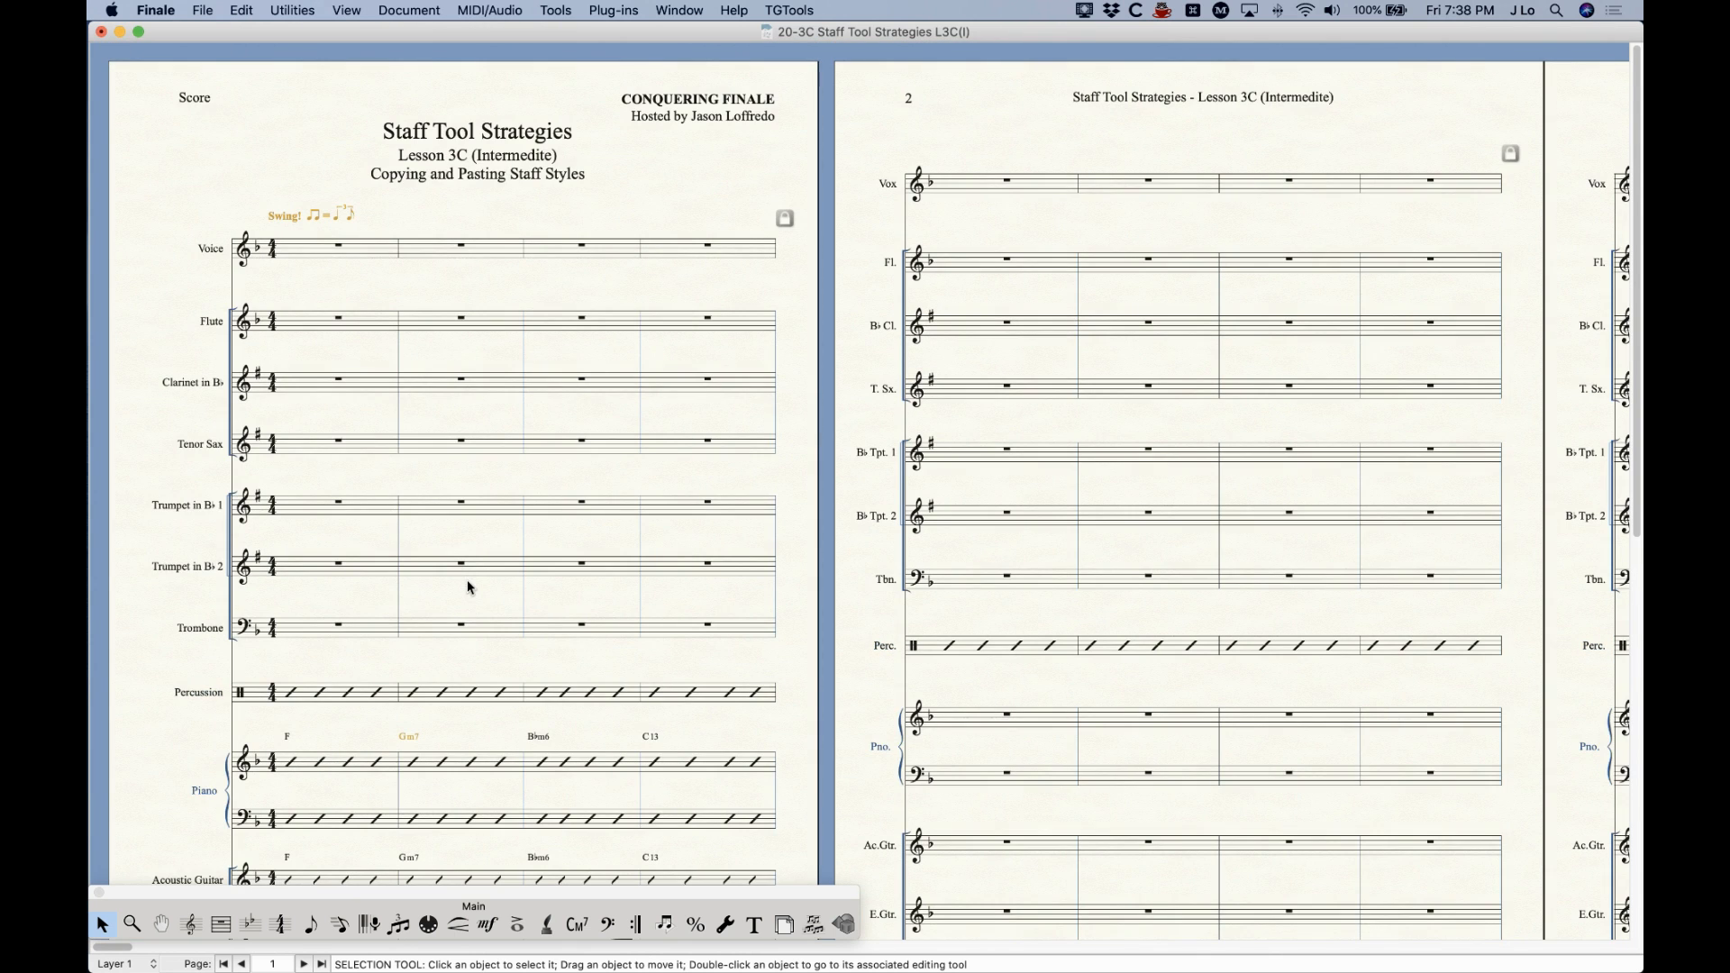